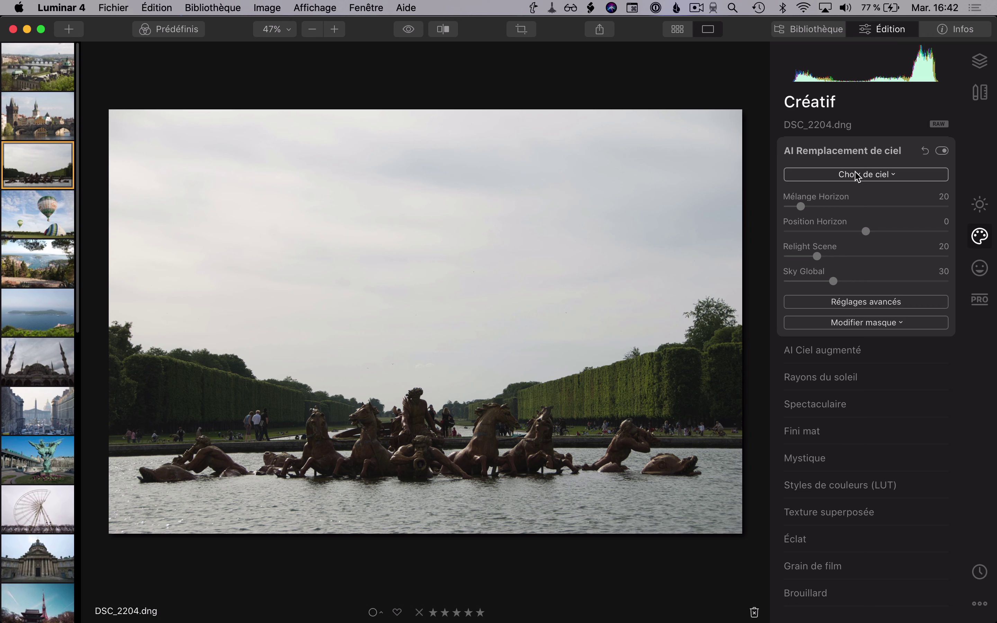
Step: Try the Blue Sky 1 and Dramatic Sunset 3 replacement skies on the fountain photo DSC_2204.dng
left_click(865, 175)
left_click(874, 178)
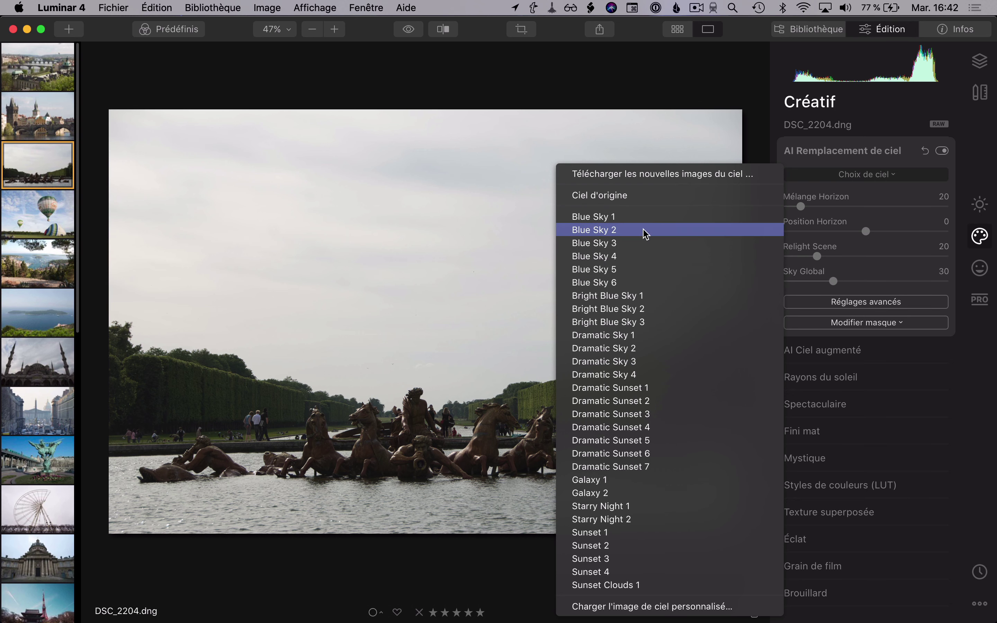
left_click(656, 216)
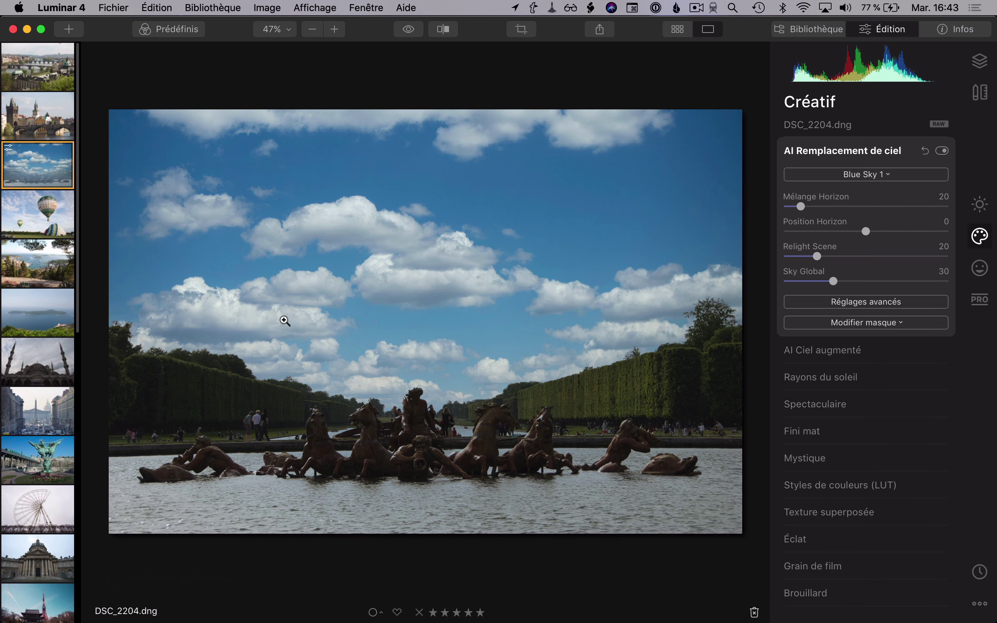
left_click(160, 358)
left_click_drag(160, 360, 348, 373)
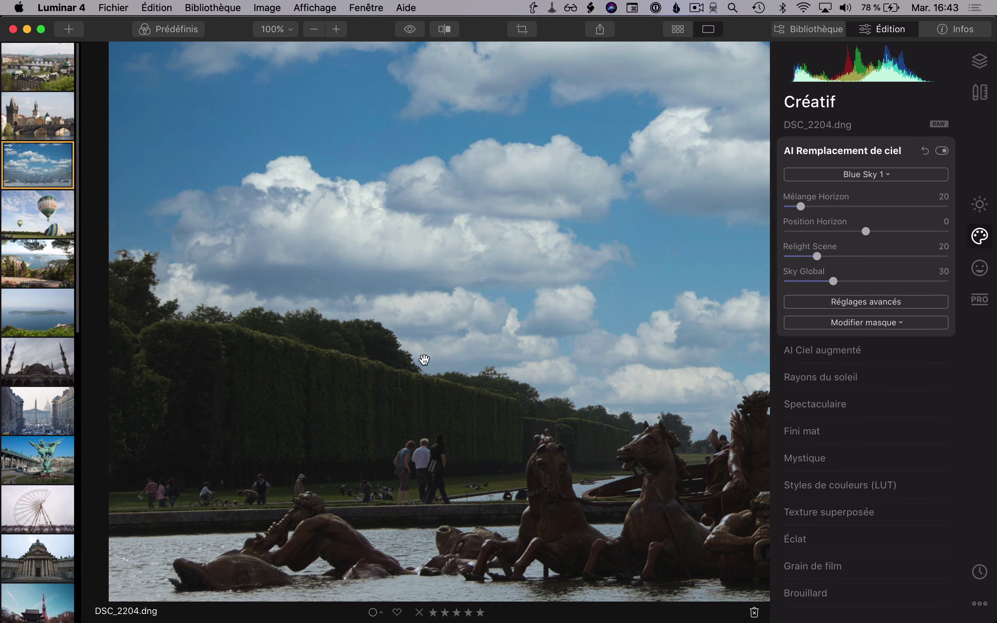
left_click_drag(424, 360, 225, 317)
left_click_drag(612, 323, 367, 311)
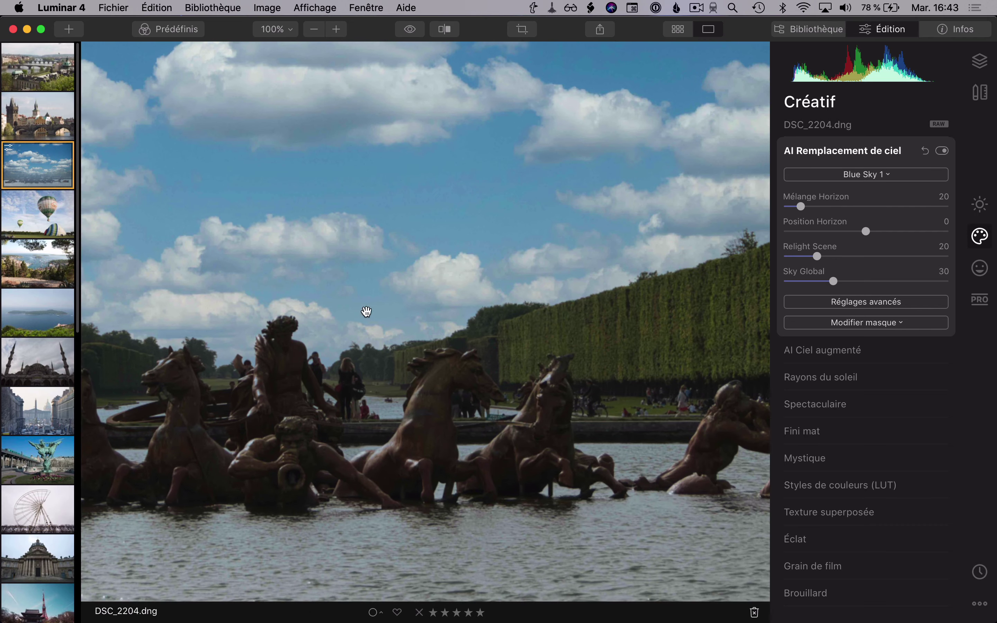
left_click_drag(540, 312, 295, 384)
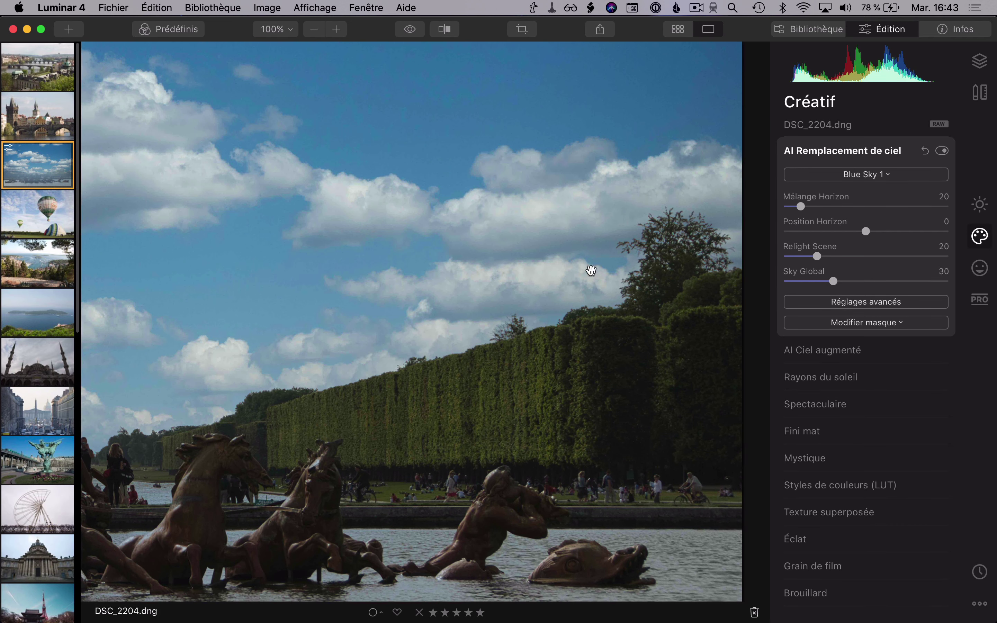
left_click(328, 365)
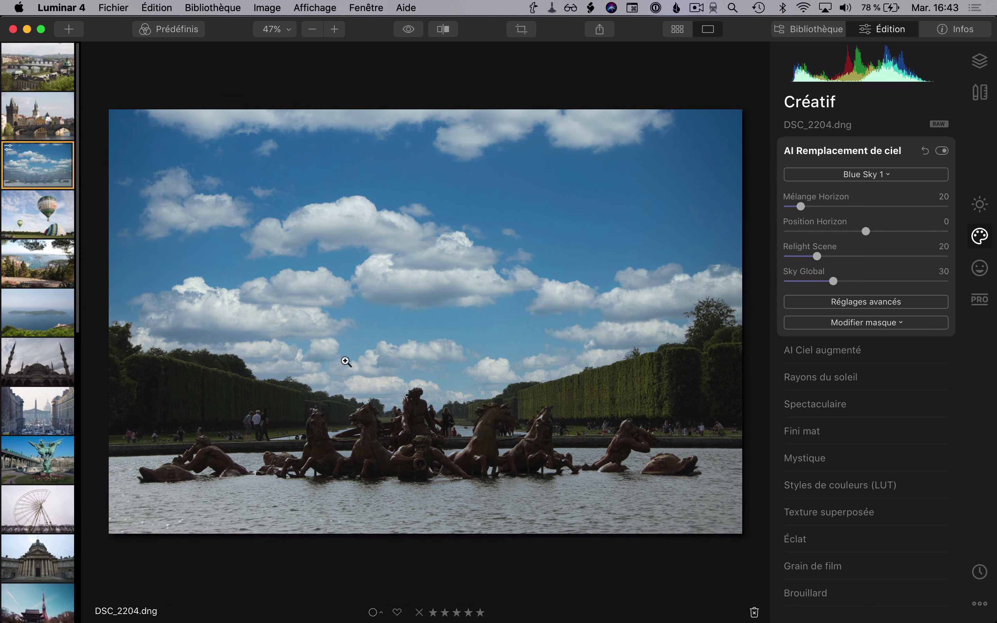
left_click(836, 177)
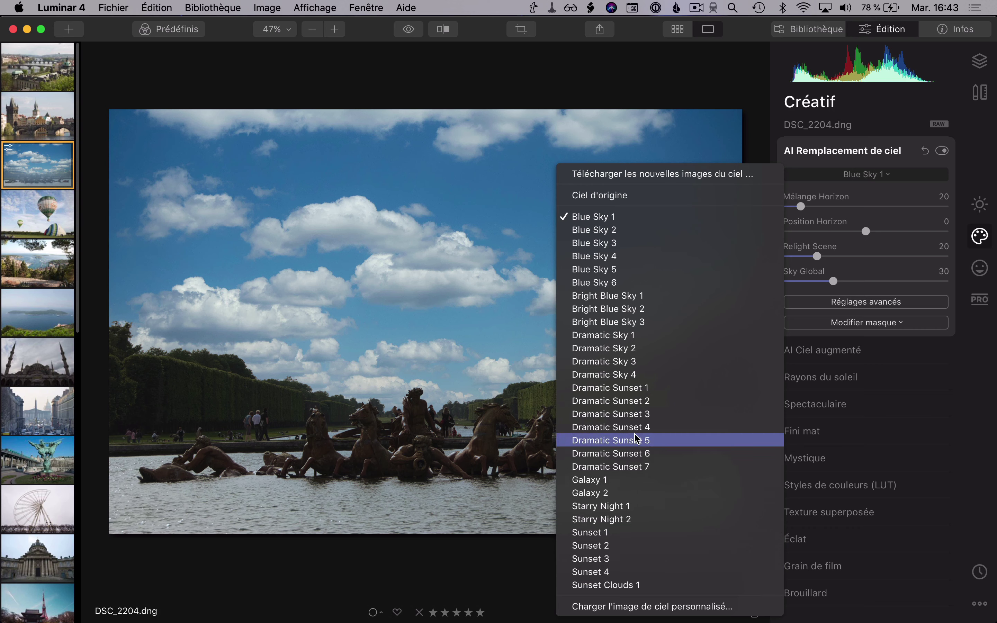
left_click(654, 416)
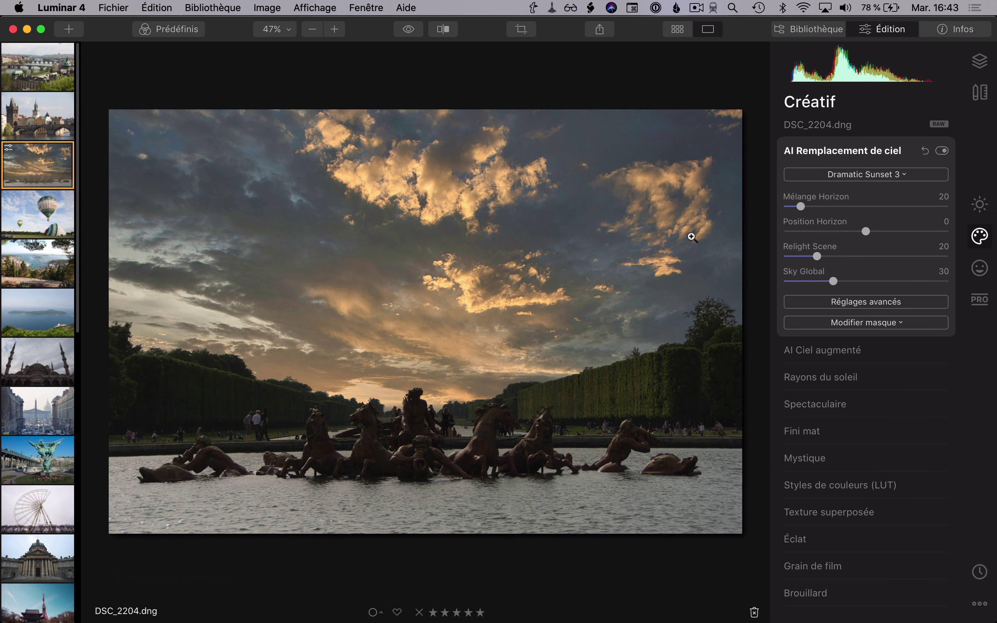
Step: Replace the fountain photo's sky with Sunset 1 and check the blending around the hedges and statues
left_click(847, 177)
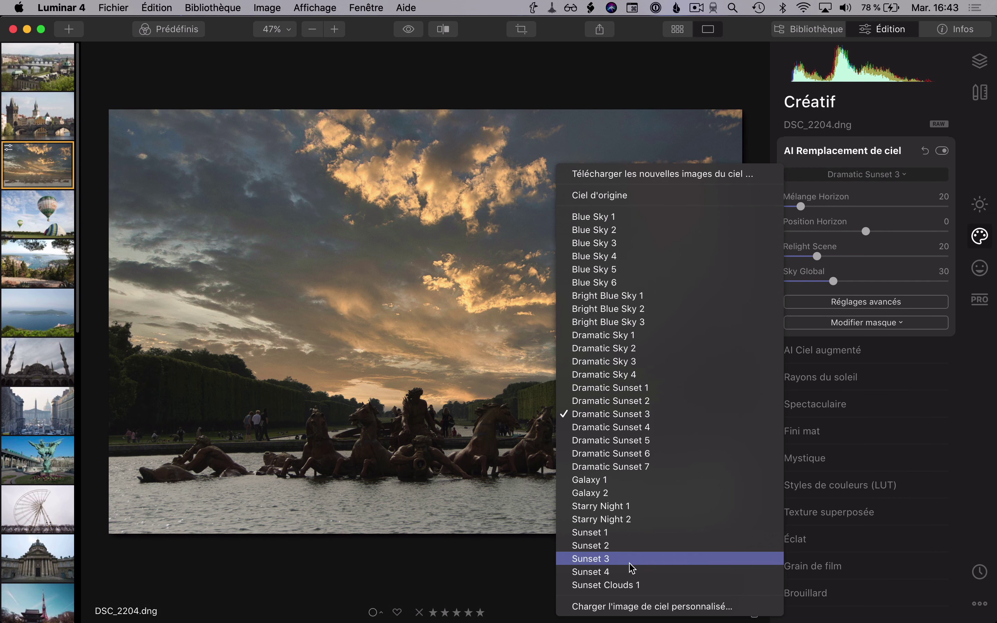
left_click(636, 535)
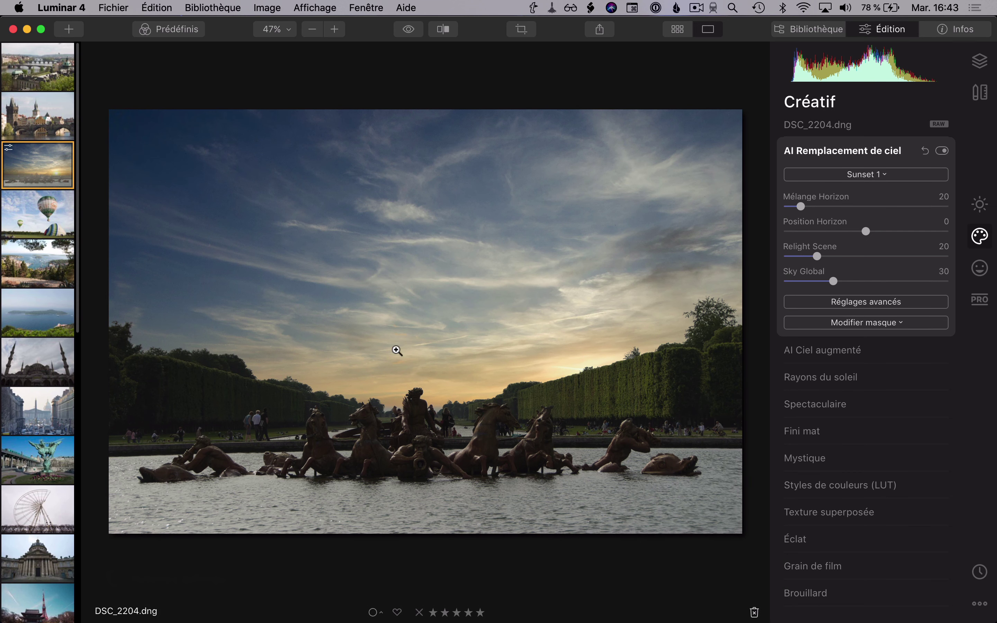
key("Tab")
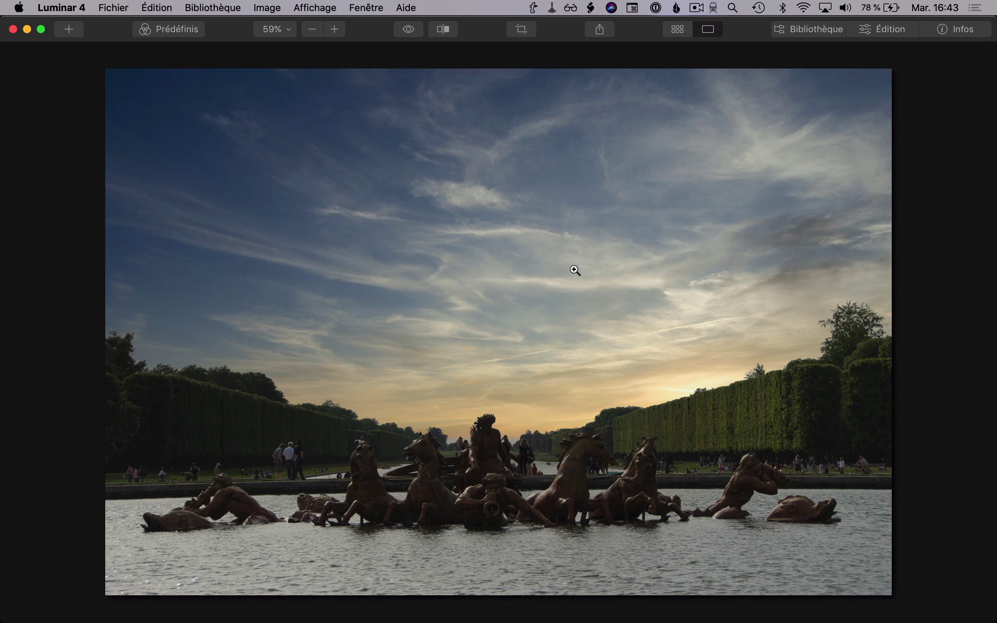
key("Tab")
left_click(574, 367)
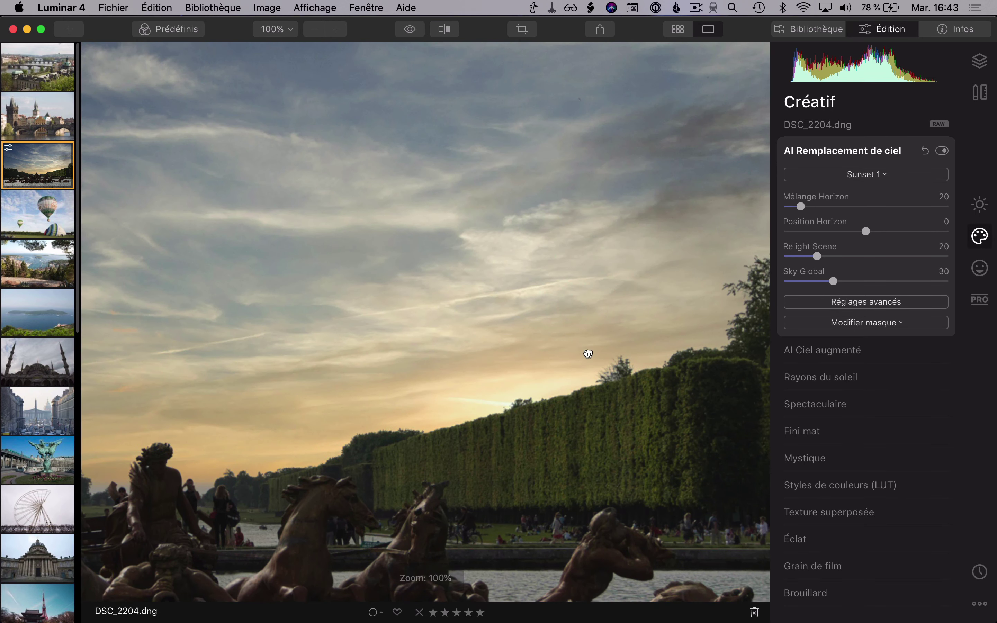
left_click_drag(587, 351, 478, 311)
left_click_drag(373, 389, 735, 326)
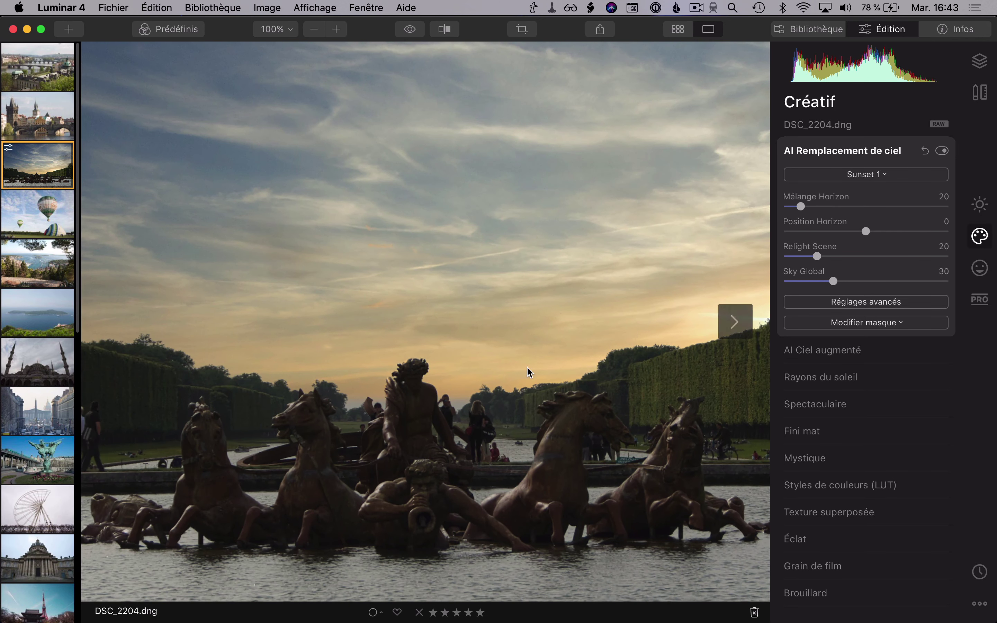
left_click(440, 370)
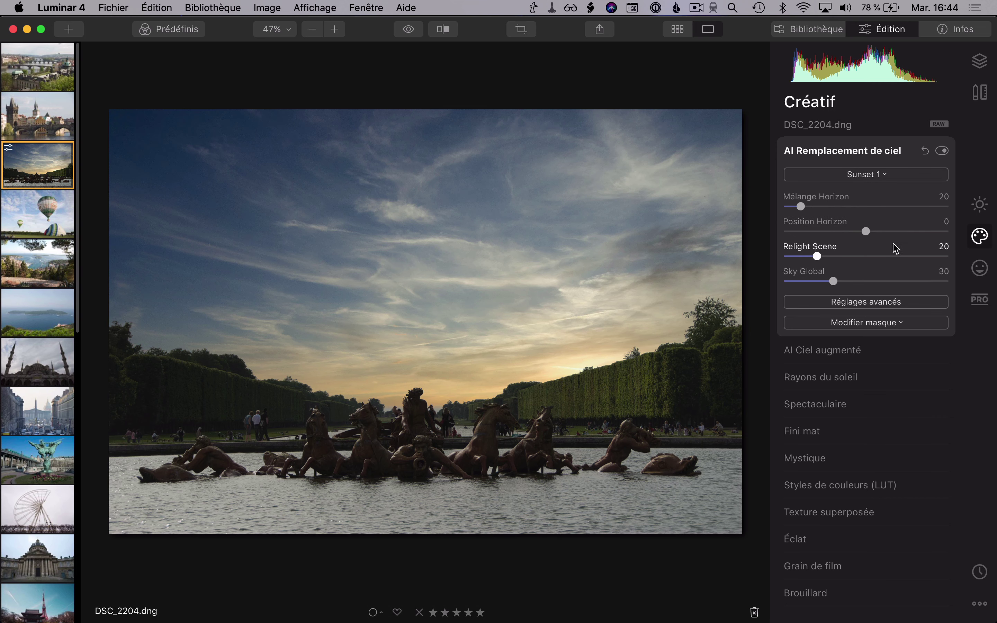
Step: Open the hot-air balloon photo DSC_2938.dng and replace its sky with Blue Sky 3
left_click(15, 217)
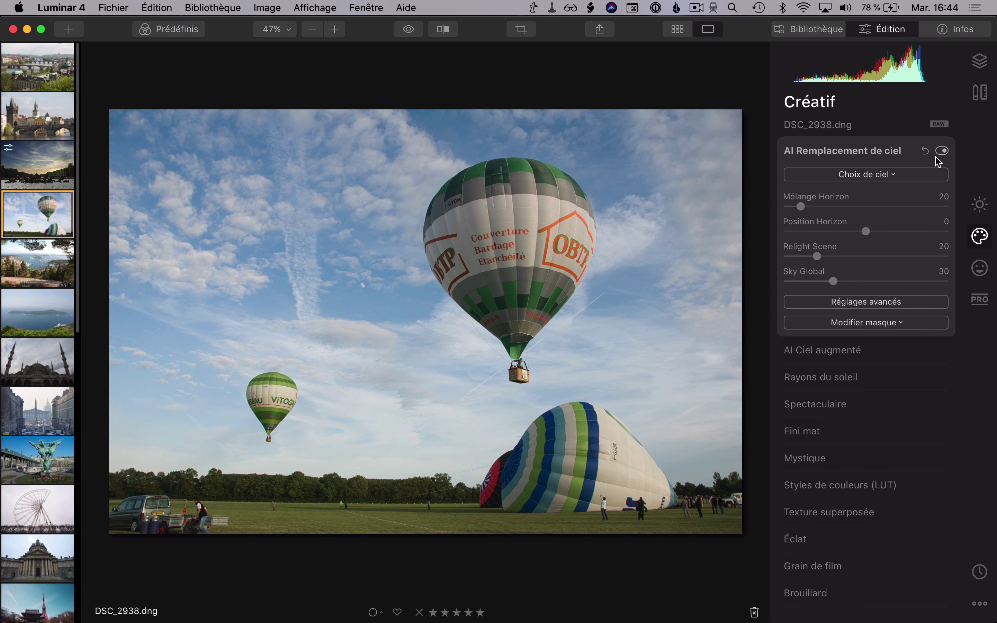
left_click(869, 178)
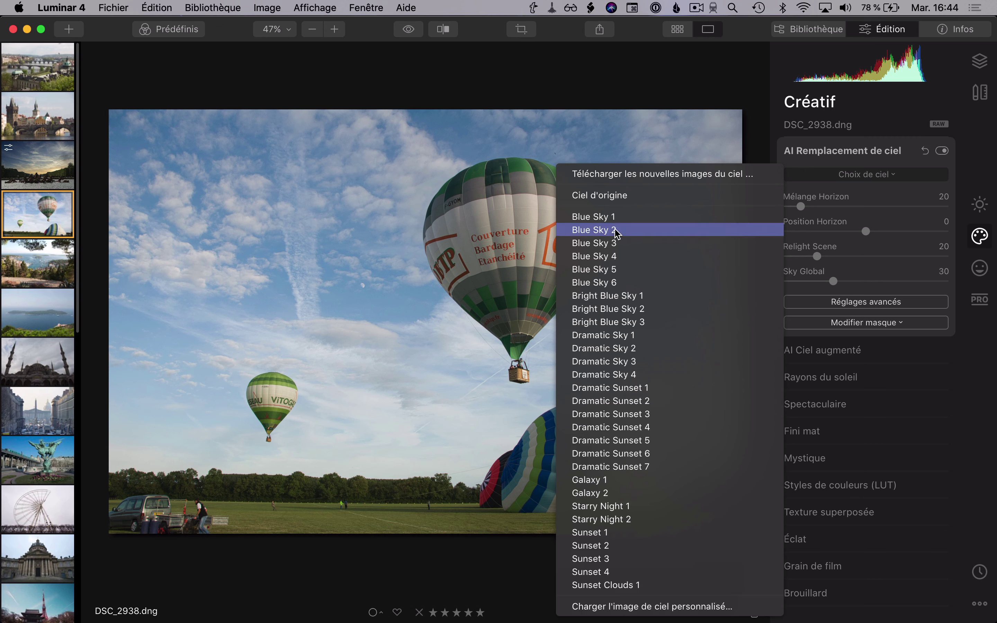
left_click(596, 244)
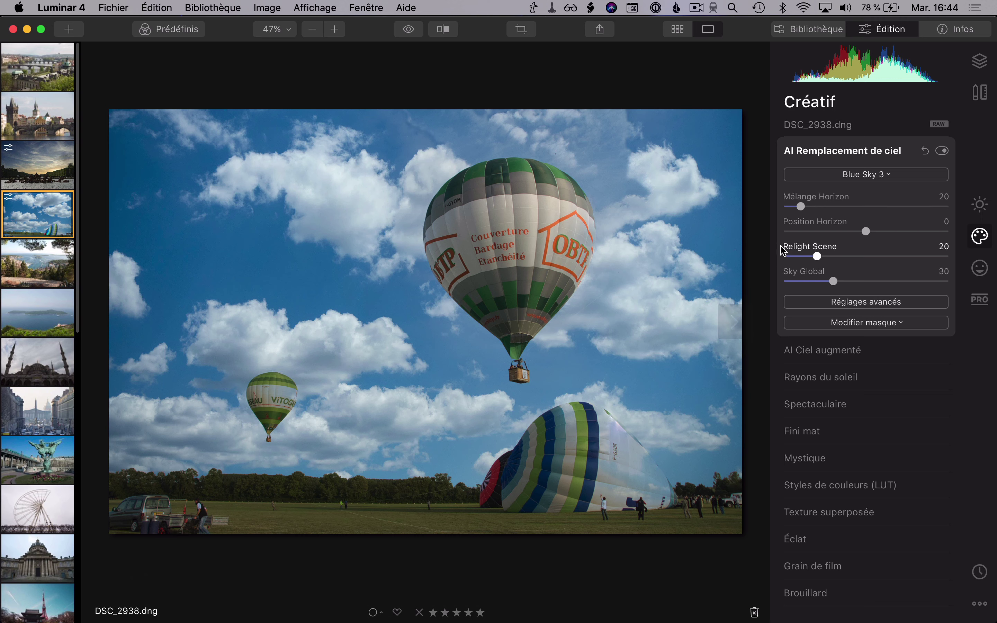
Step: Change the balloon photo's replacement sky to Blue Sky 4 and inspect the edges of the large balloons
left_click(852, 179)
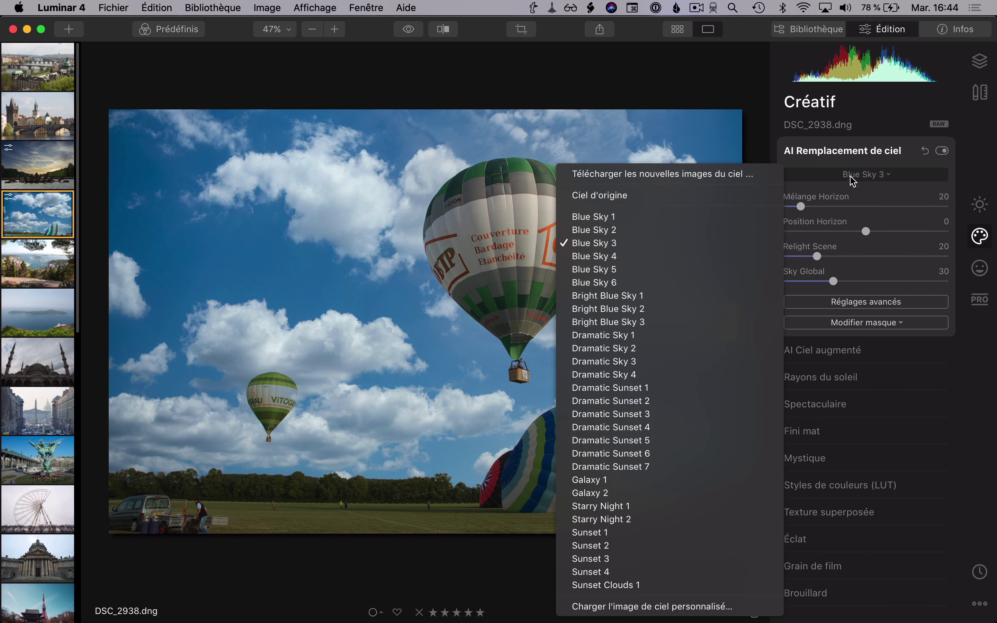
left_click(726, 256)
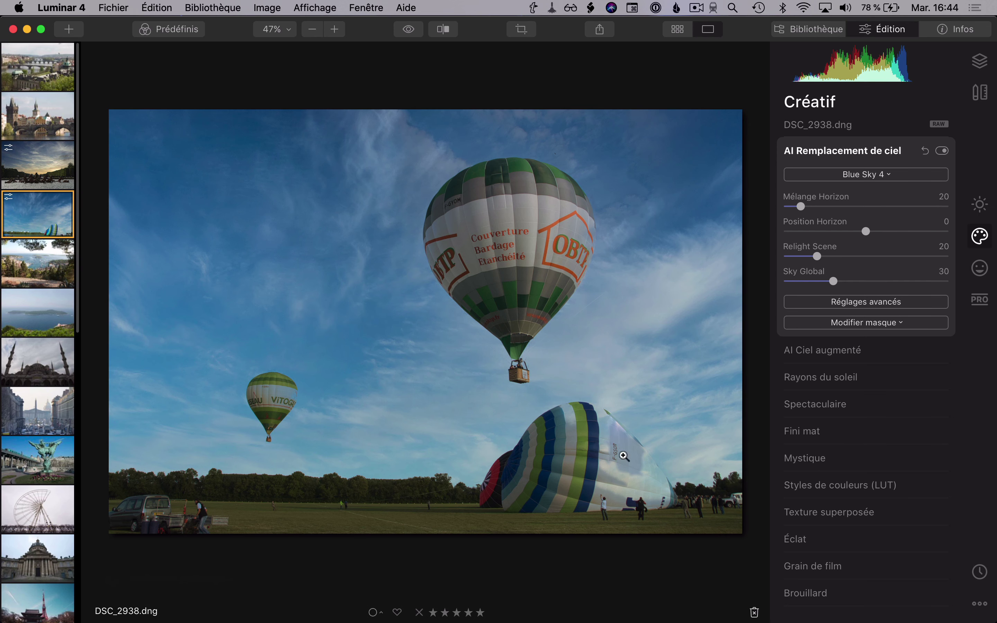
left_click(631, 470)
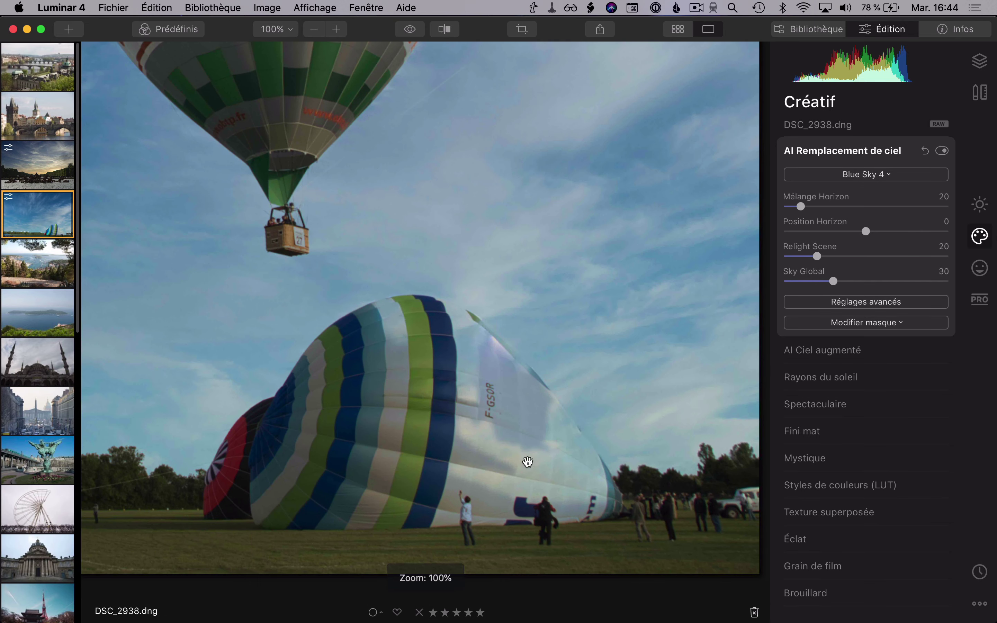
left_click(478, 392)
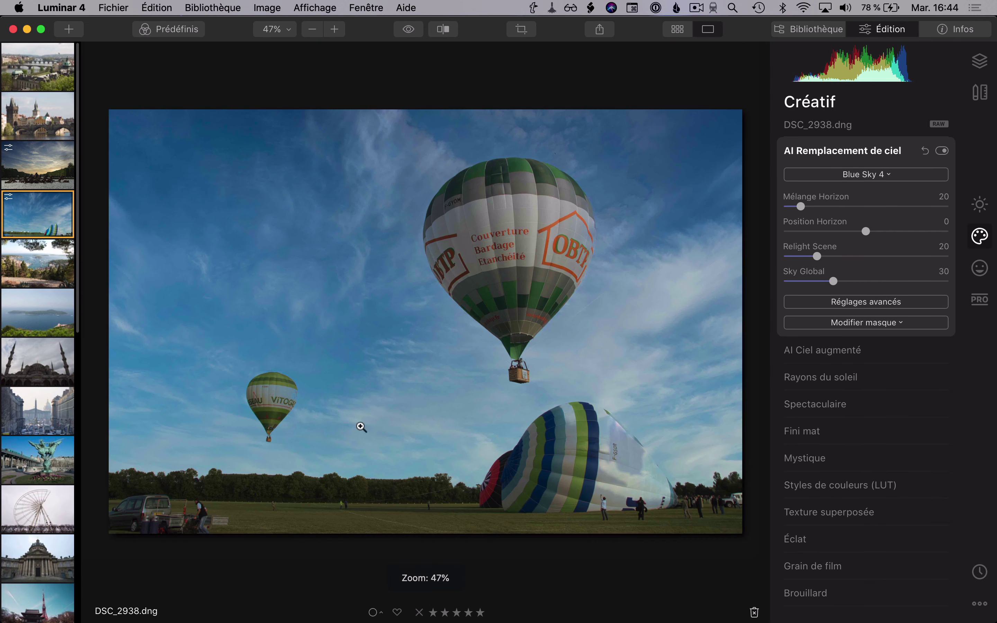
left_click(588, 236)
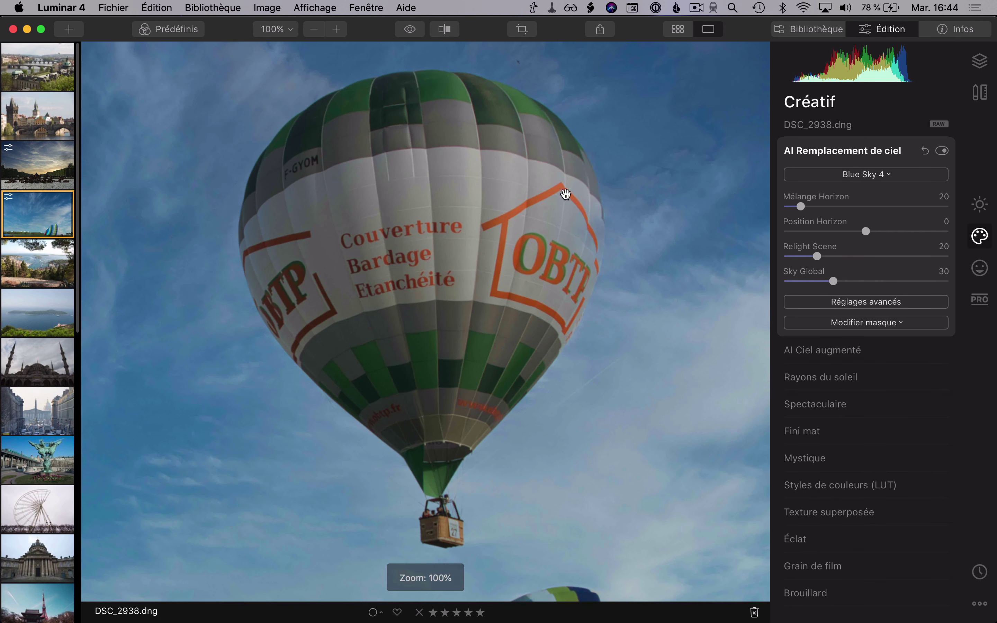
left_click(512, 362)
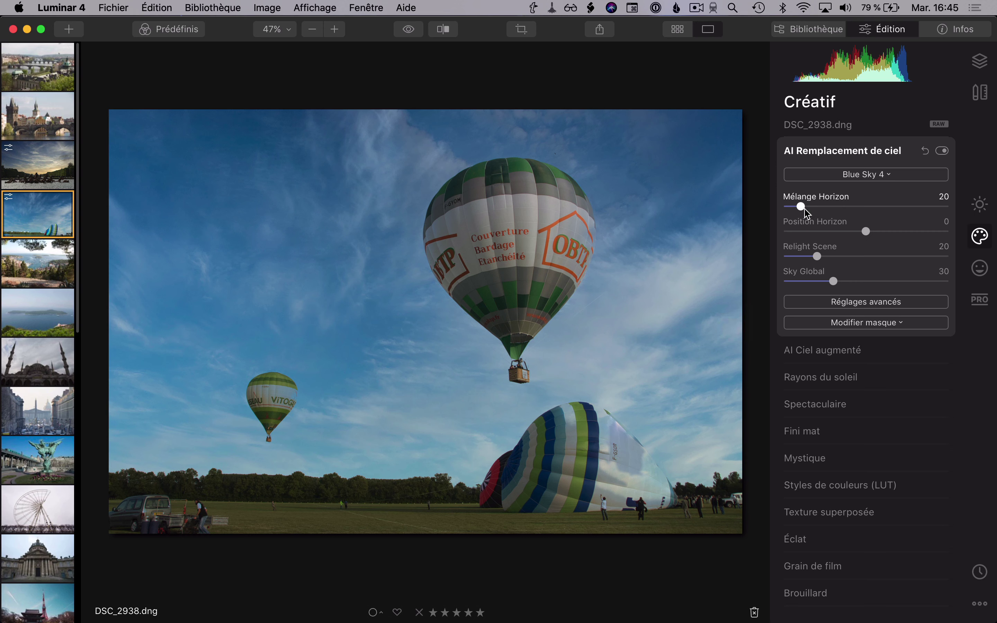
Step: Set Mélange Horizon to 17, and try Position Horizon at -22 before resetting it to 0
mouse_move(800, 211)
left_mouse_down()
mouse_move(864, 214)
mouse_move(797, 212)
left_mouse_up()
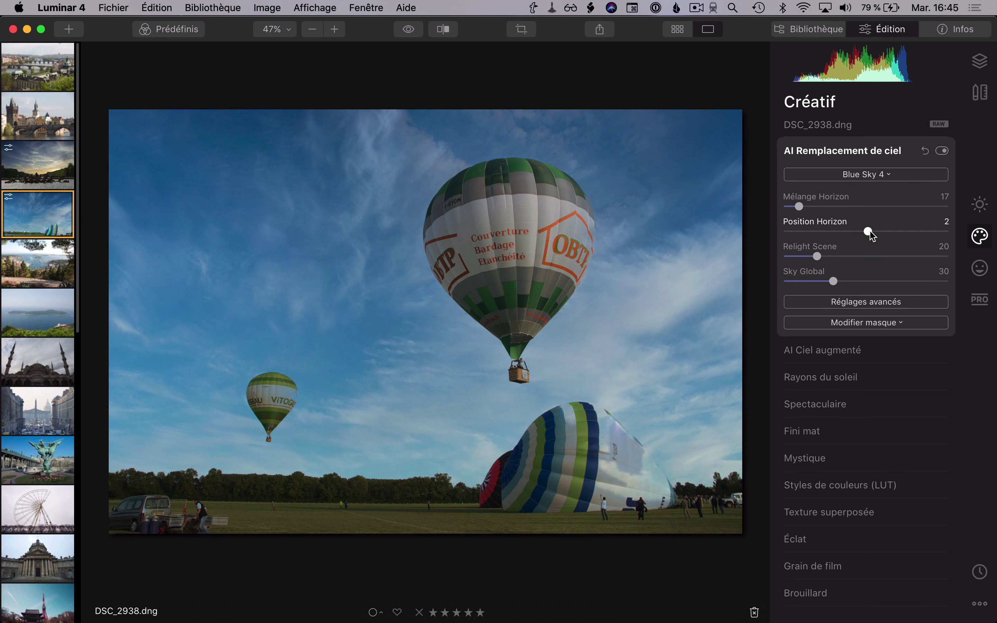
mouse_move(872, 235)
left_mouse_down()
mouse_move(895, 234)
mouse_move(853, 238)
left_mouse_up()
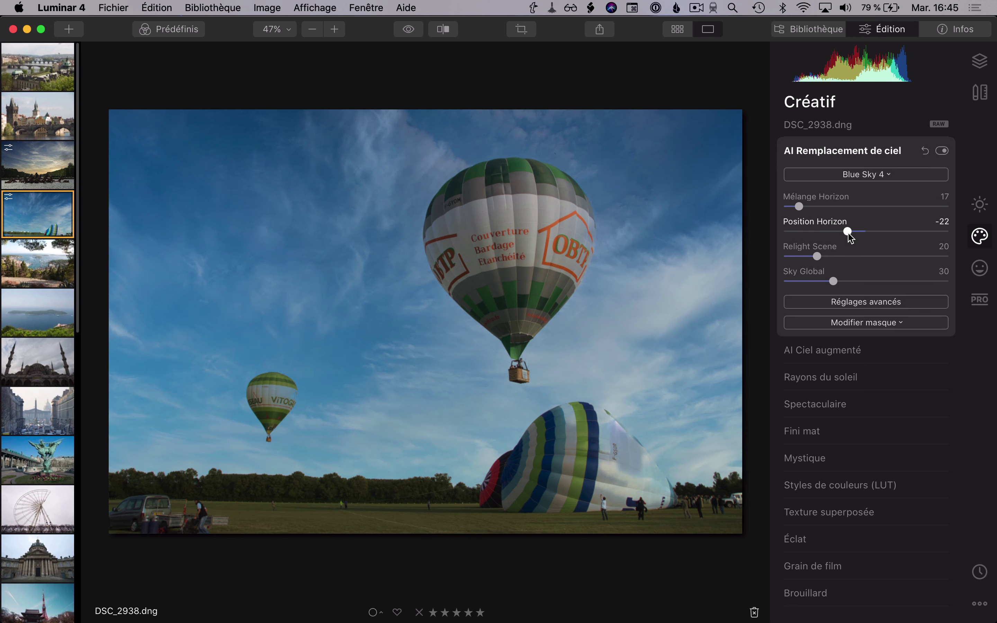
double_click(850, 238)
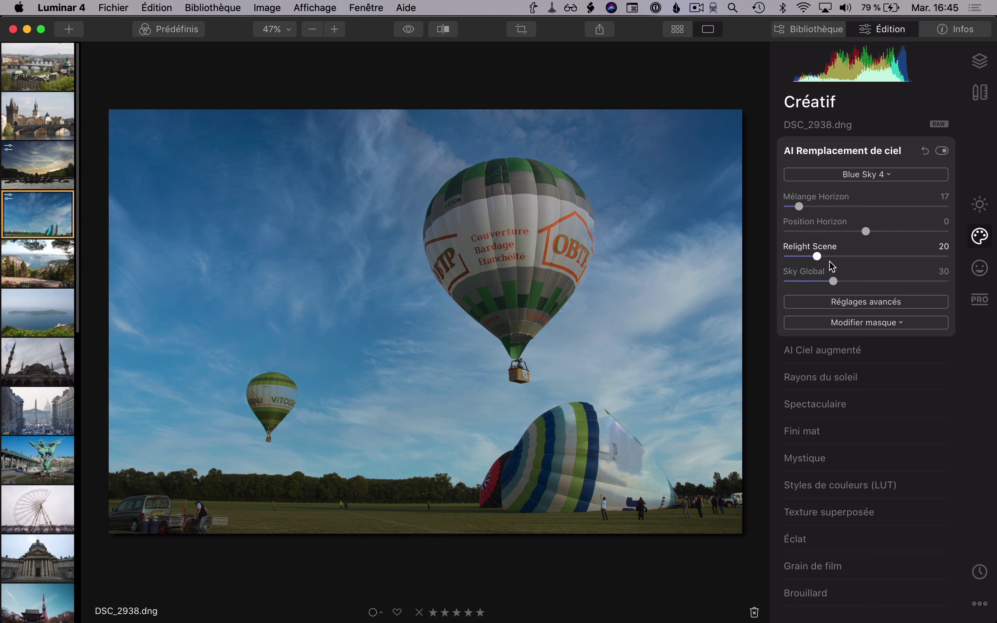
Step: Try a different Relight Scene strength and set Sky Global to 64 on the balloon photo
left_click_drag(818, 259, 917, 295)
left_click_drag(807, 297, 830, 282)
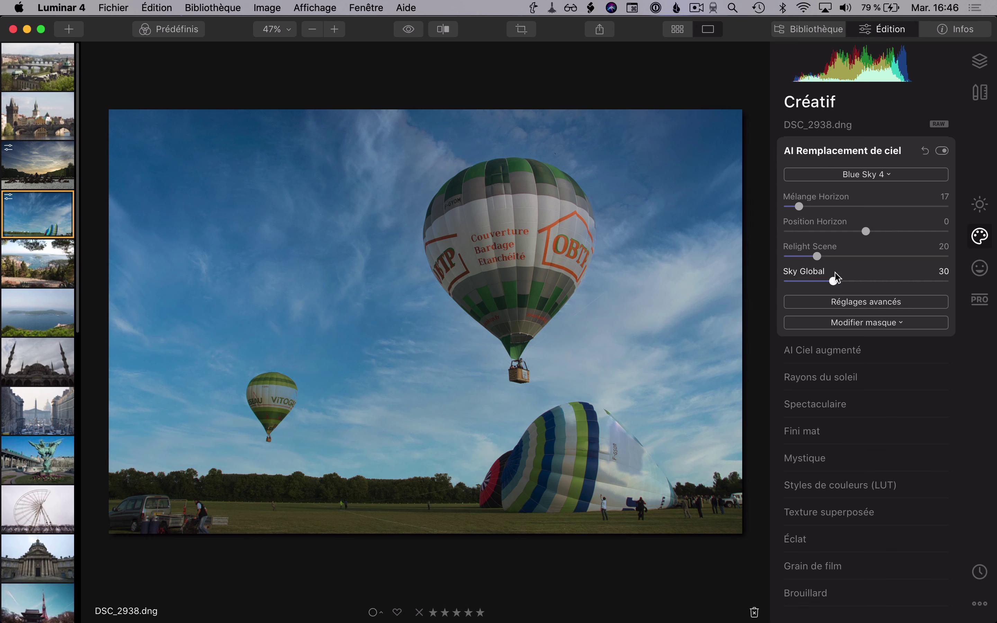
left_click_drag(835, 284, 891, 280)
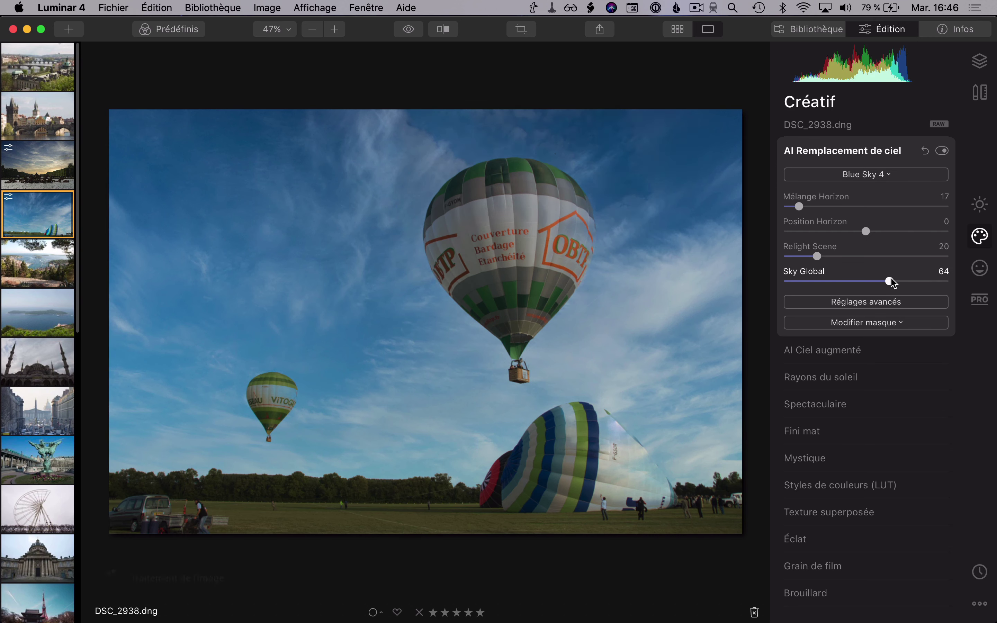
Step: Show the advanced settings of the sky replacement and set Combler les lacunes to 22
left_click(898, 303)
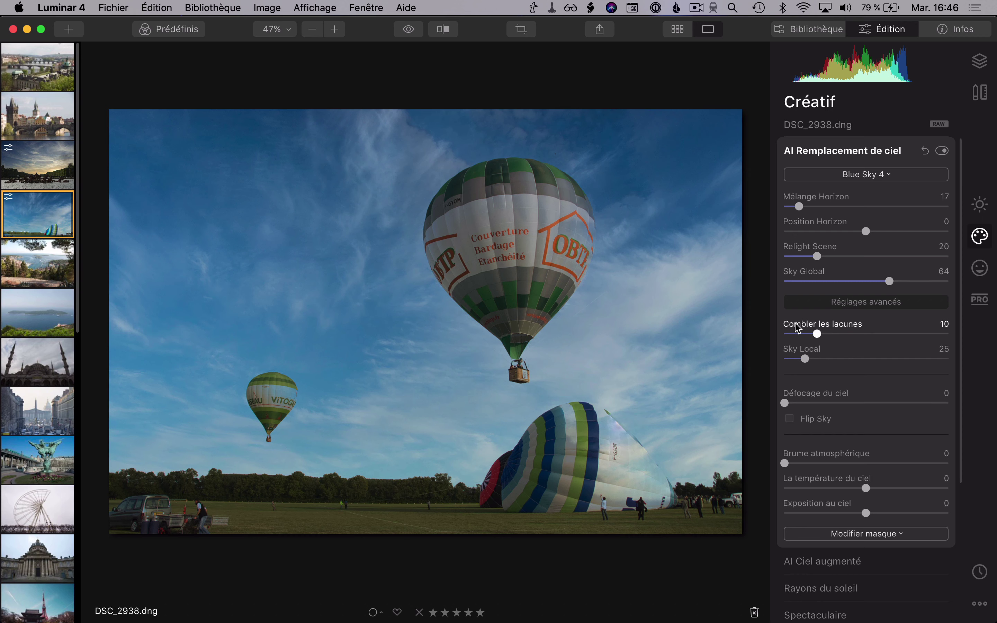
left_click(863, 306)
left_click(864, 307)
left_click_drag(823, 337, 858, 333)
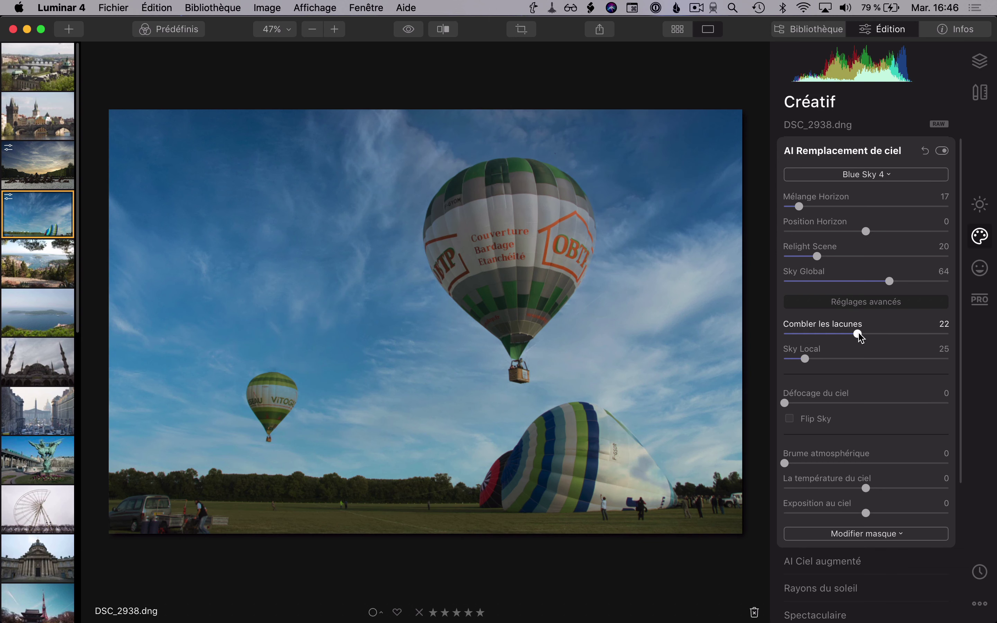
Step: Reset Sky Global to 30, set Combler les lacunes to 35, and check the balloons for leftover sky patches
double_click(891, 281)
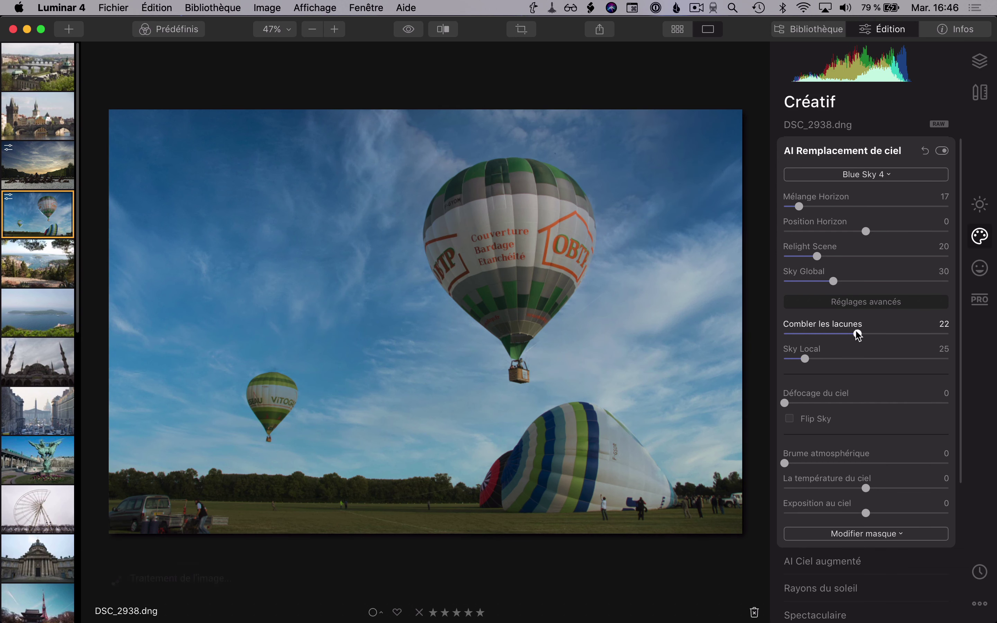
left_click_drag(860, 334, 906, 336)
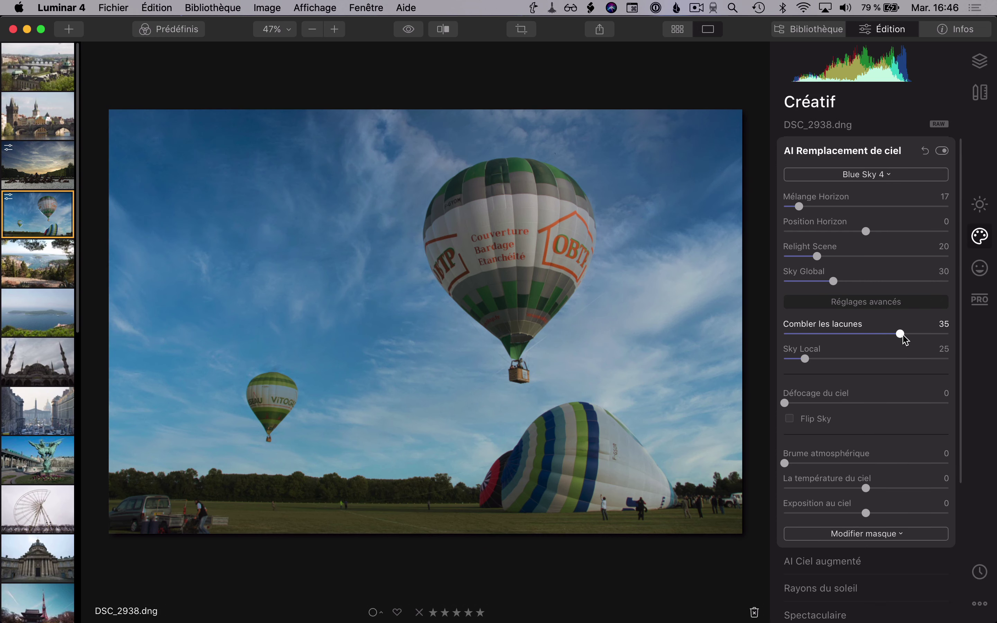
left_click(614, 475)
left_click_drag(637, 468, 472, 396)
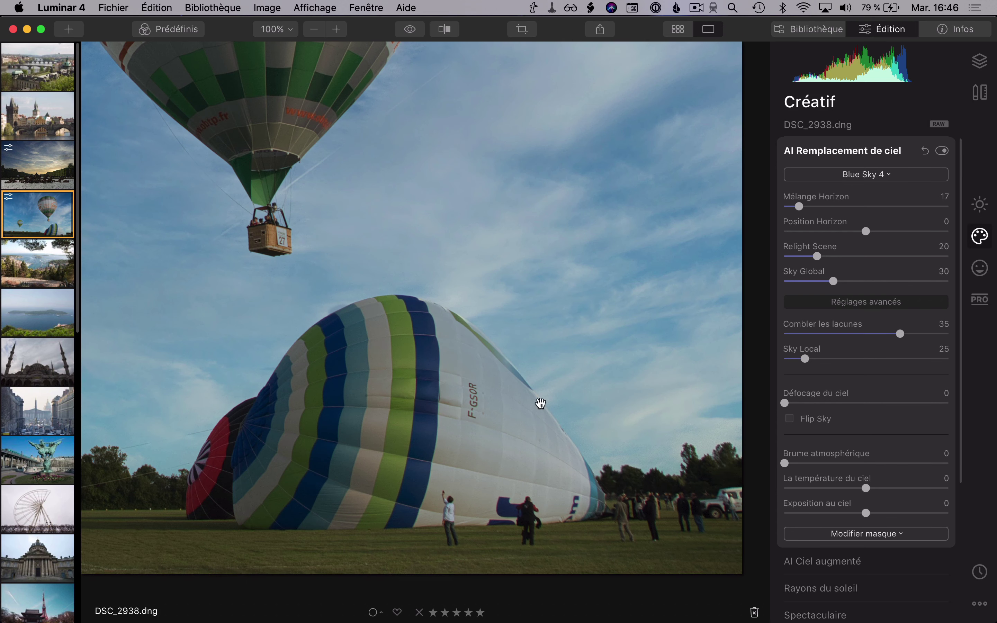
left_click_drag(347, 260, 490, 421)
left_click_drag(527, 341, 453, 432)
left_click_drag(376, 474, 494, 383)
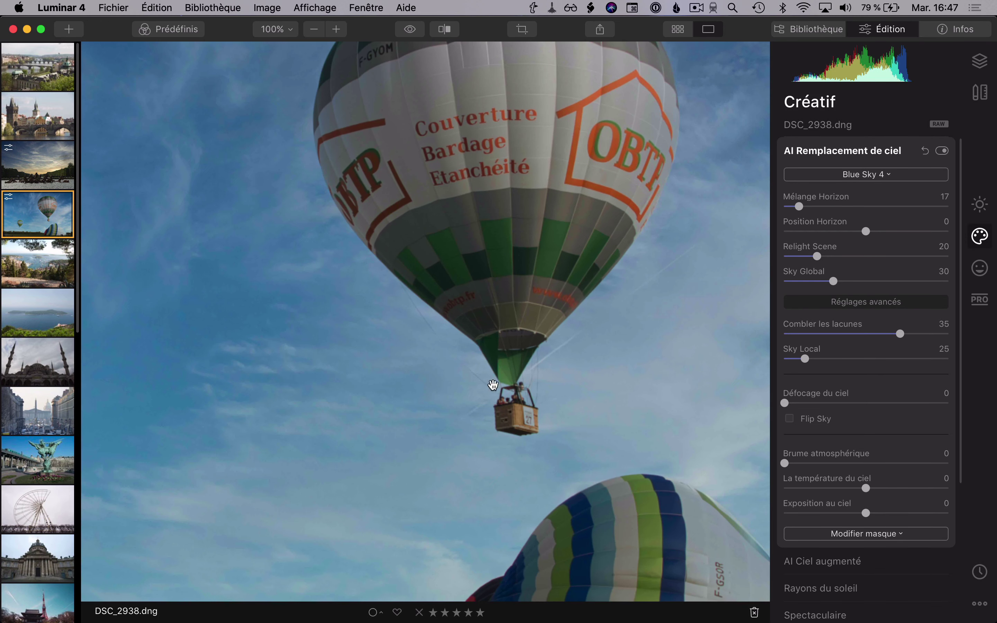
left_click(273, 419)
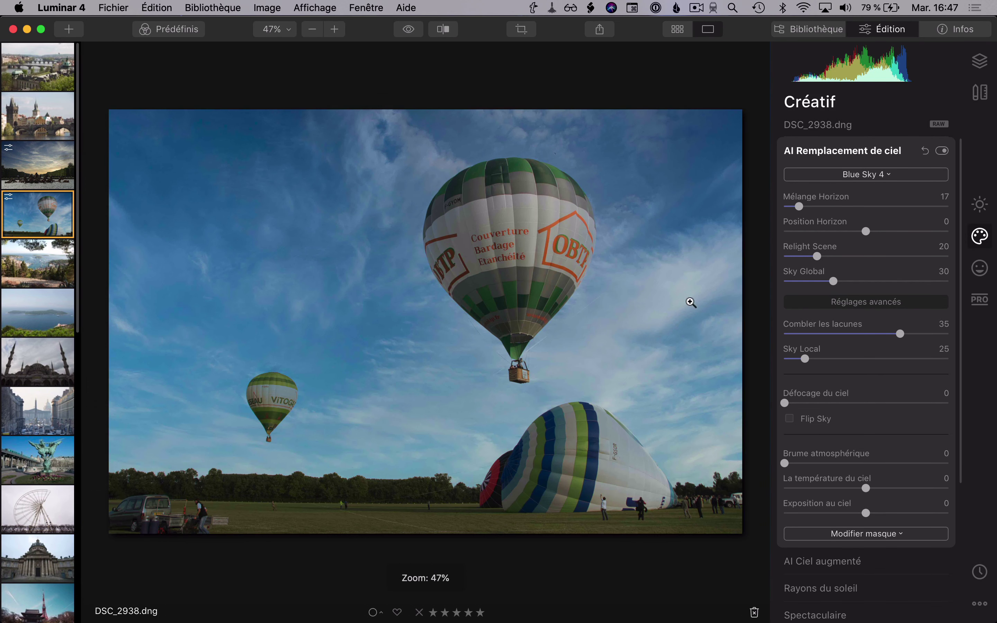
Step: Compare the balloon photo with and without its replacement sky, and set Combler les lacunes to 33
left_click(943, 153)
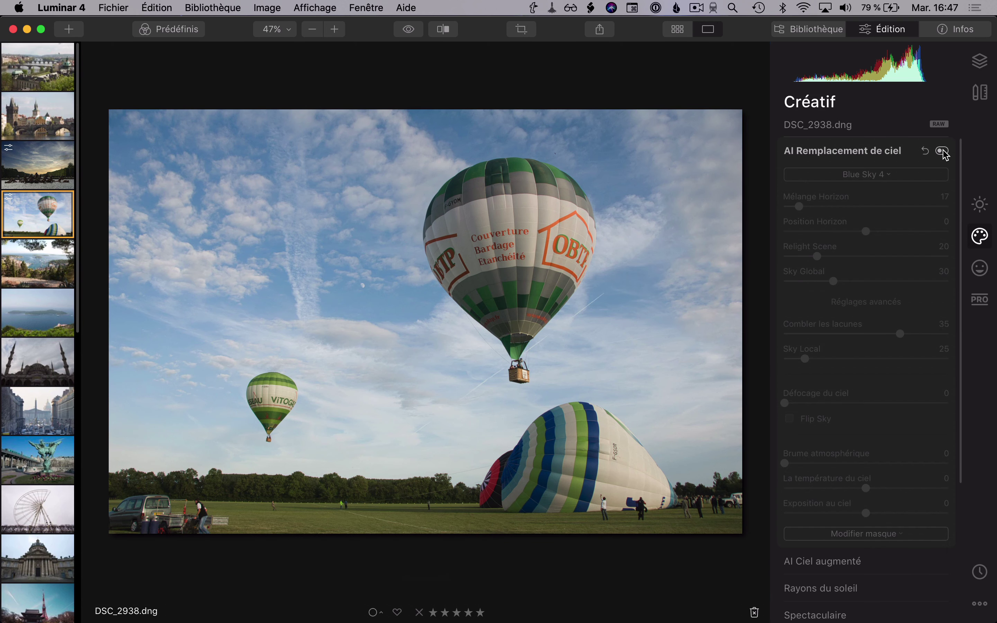
left_click(943, 153)
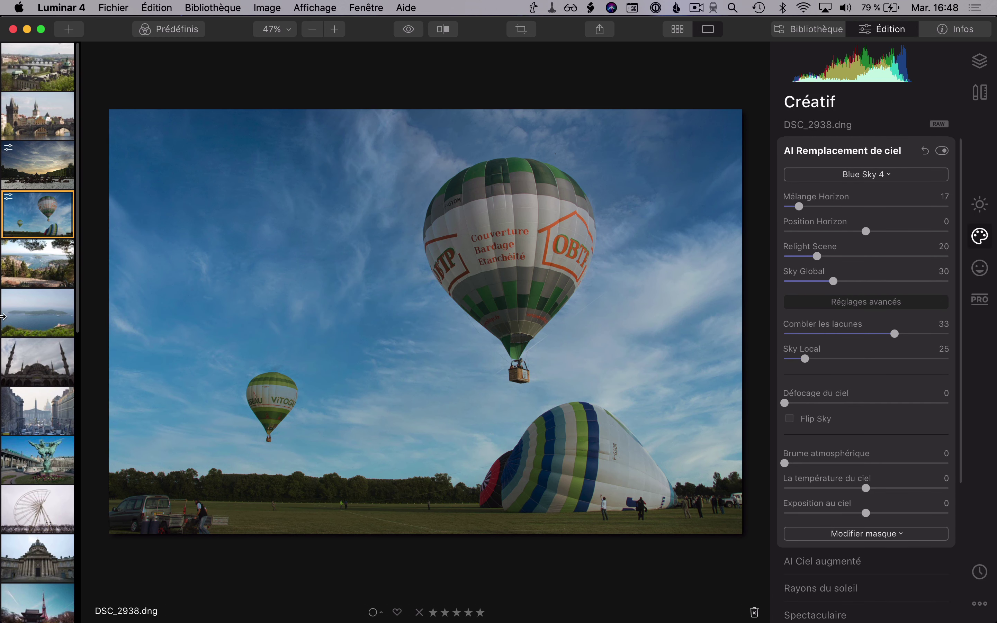
Step: Open the stone bridge photo DSC_1851.dng and inspect its towers, rooftops and original sky at 100%
left_click(42, 115)
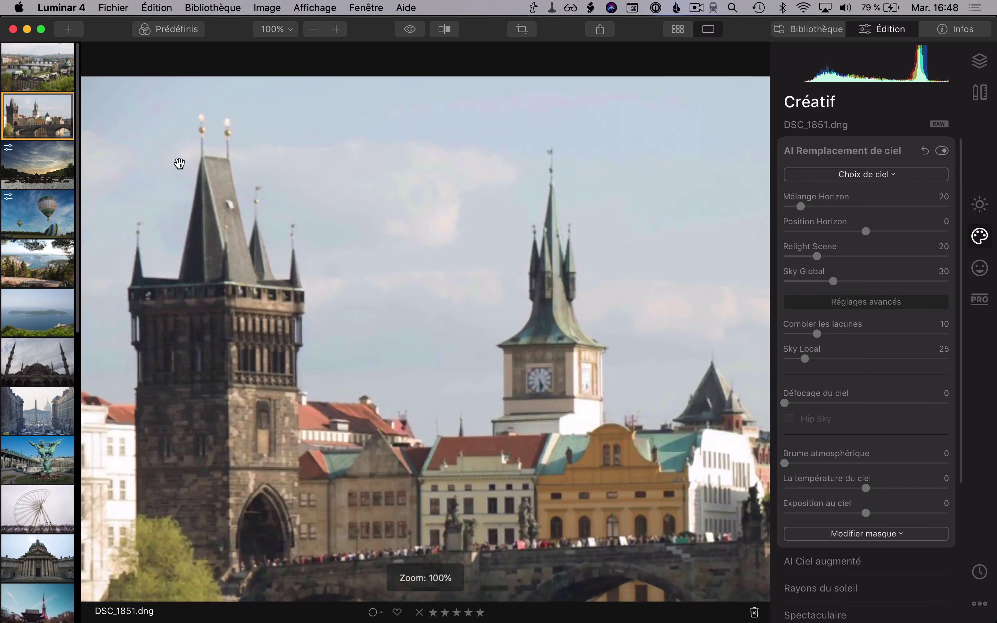
left_click(180, 162)
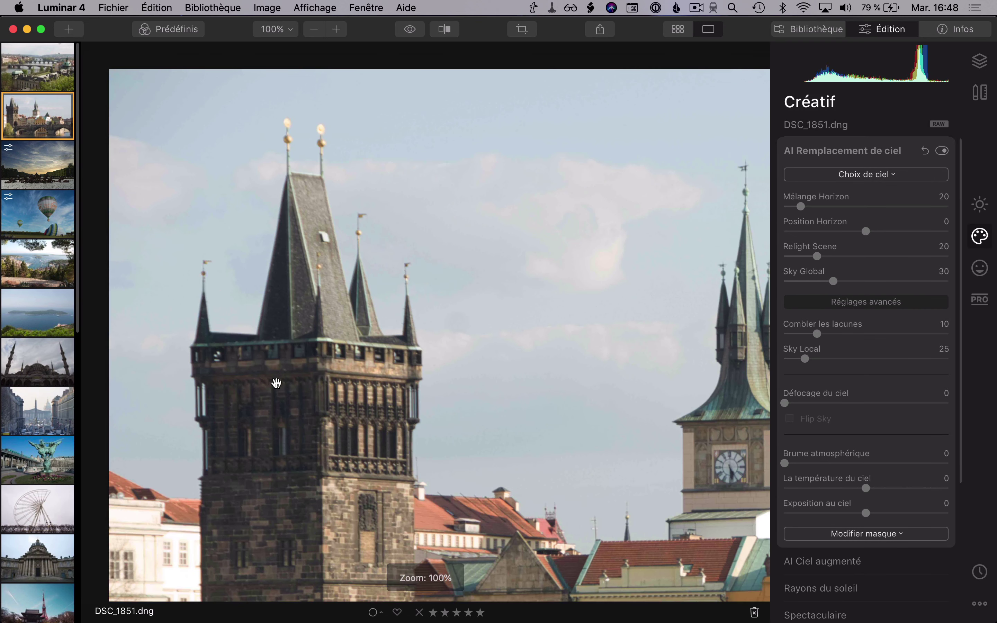
left_click_drag(503, 456, 158, 377)
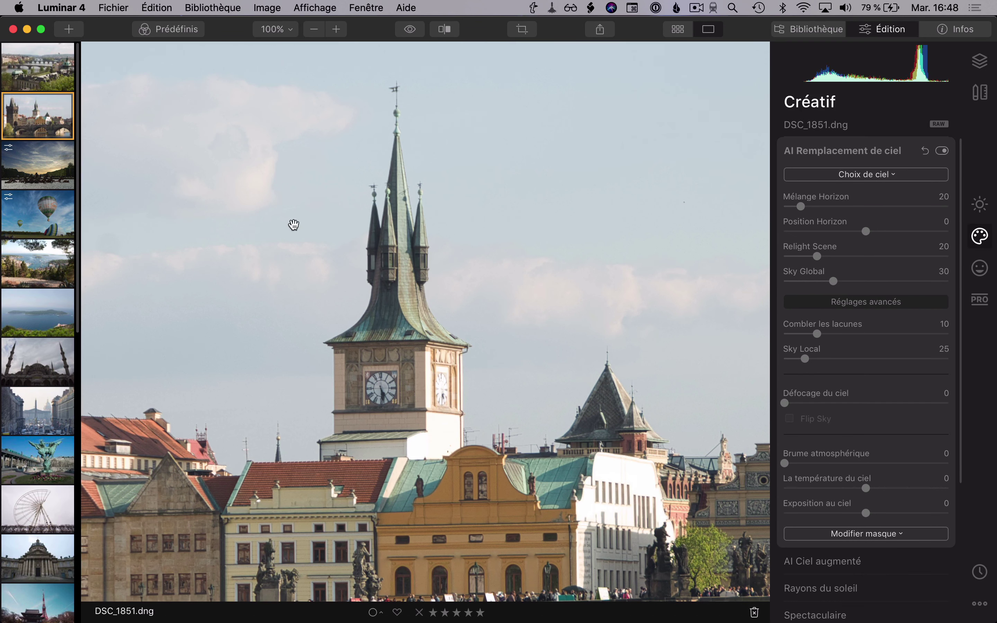
left_click_drag(596, 361, 233, 242)
left_click(375, 369)
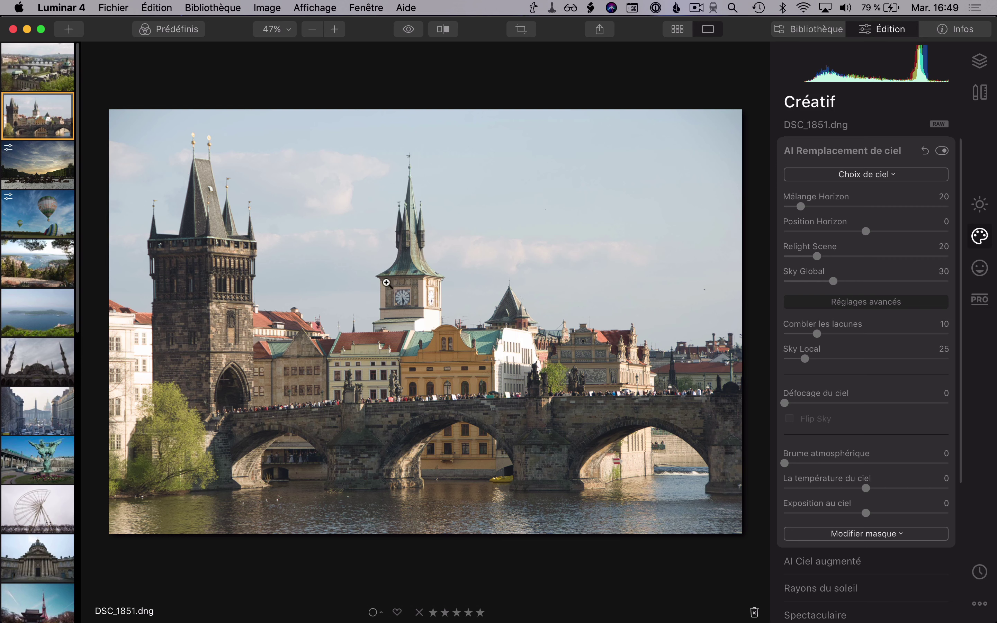
Step: Replace the sky of the bridge photo with Dramatic Sunset 5
left_click(849, 178)
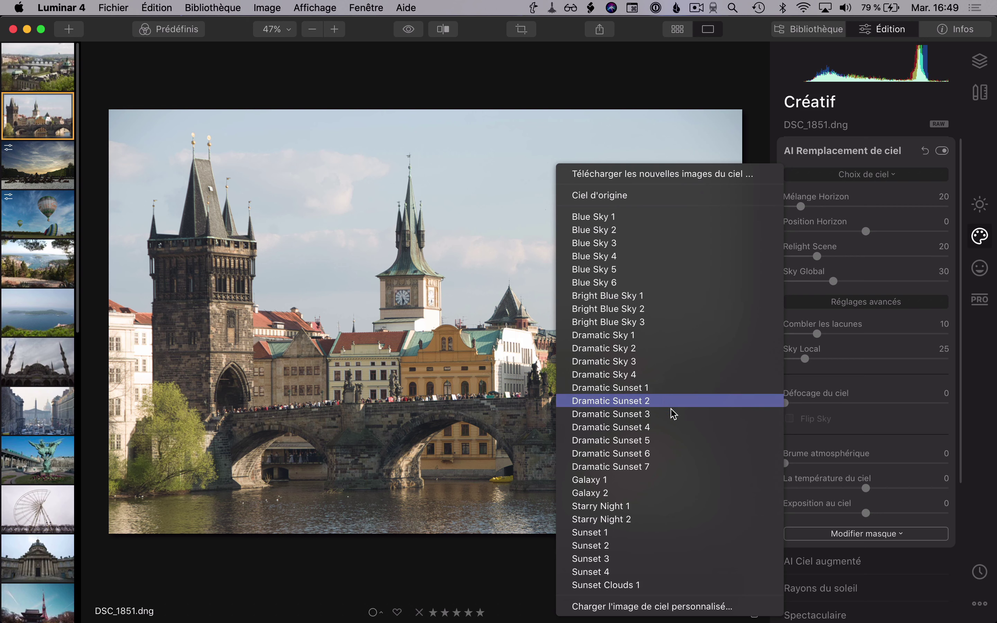
left_click(684, 415)
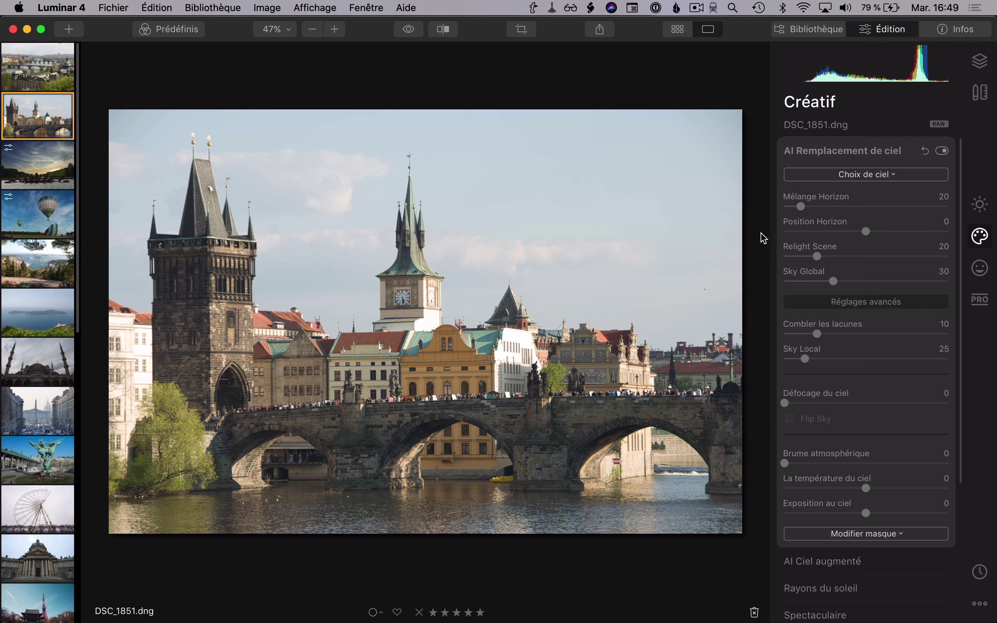
left_click(867, 175)
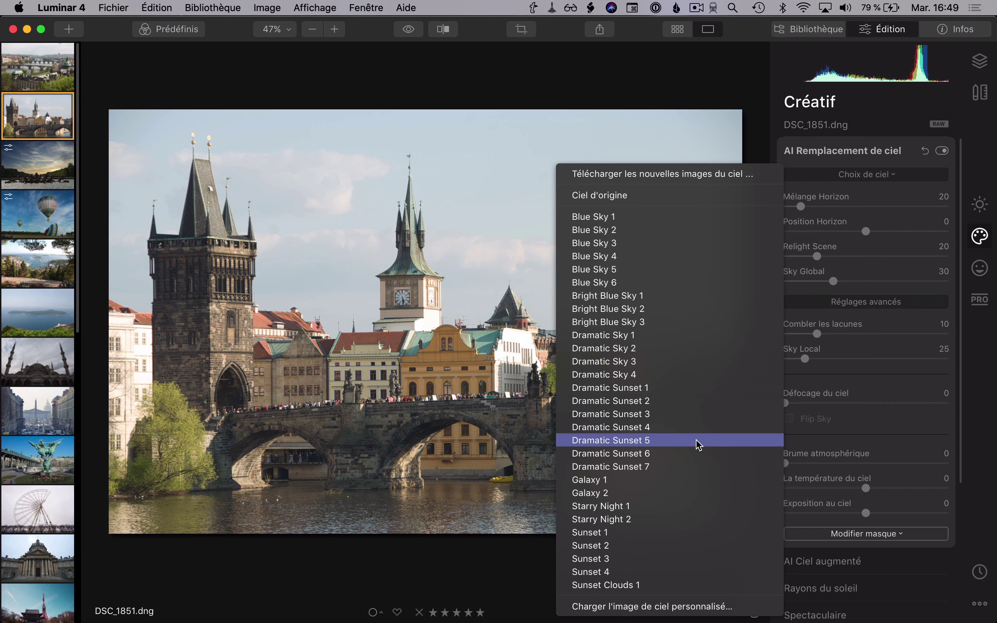
left_click(638, 441)
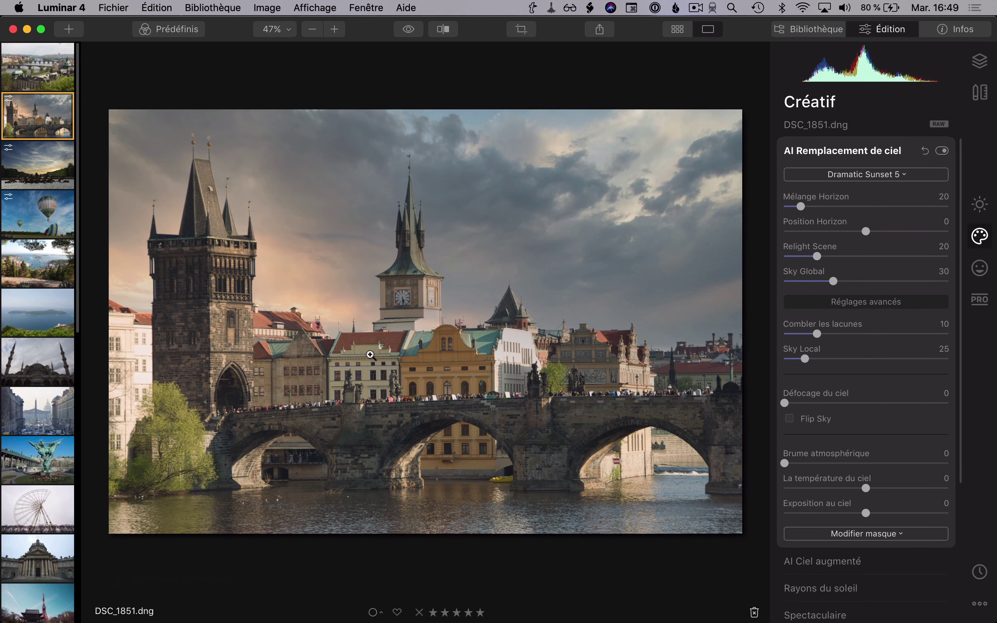
Step: Compare the bridge photo with and without the Dramatic Sunset 5 sky several times
left_click(950, 151)
left_click(947, 151)
left_click(943, 150)
left_click(943, 151)
left_click(946, 151)
left_click(946, 151)
Step: Examine at 100% how the new sky blends around the towers, spires and rooftops of the bridge photo
left_click(342, 277)
left_click_drag(289, 305, 431, 368)
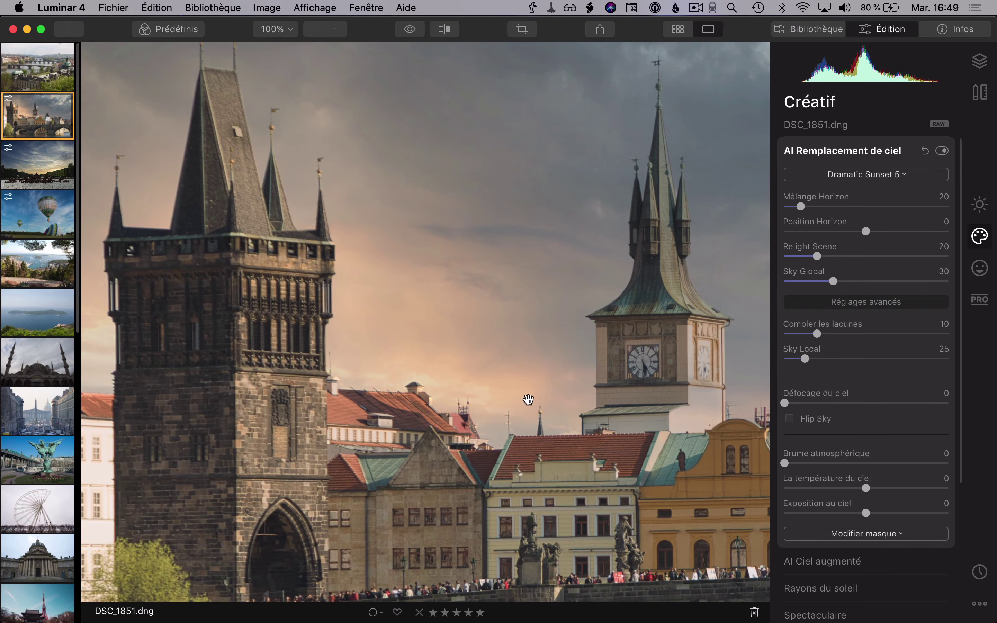
left_click_drag(528, 400, 359, 392)
left_click_drag(476, 175, 492, 307)
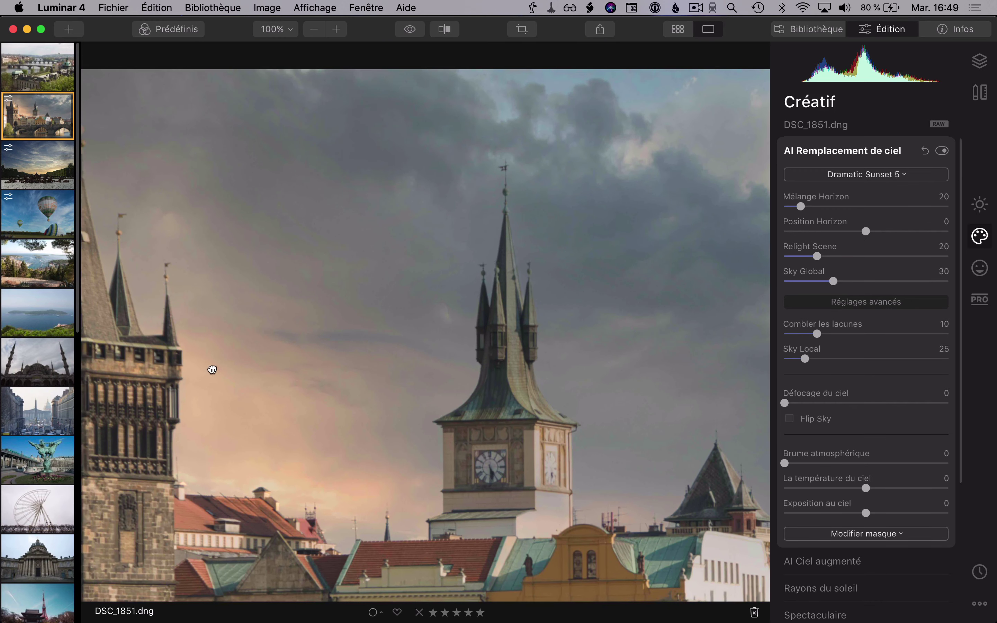
left_click_drag(211, 368, 514, 354)
left_click_drag(619, 377, 268, 256)
left_click_drag(596, 383, 333, 338)
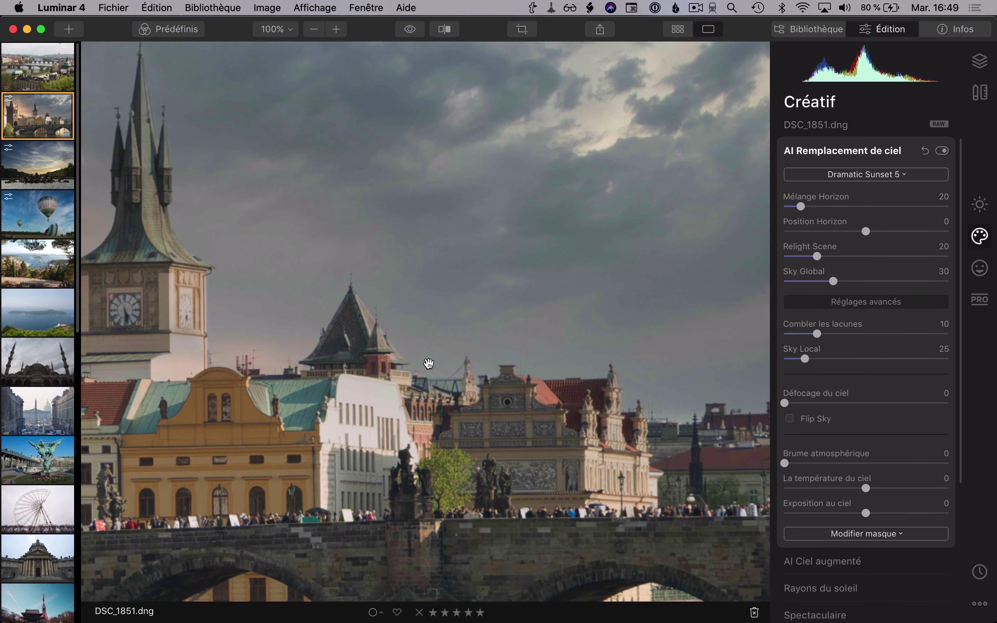
Step: Set Relight Scene to 76 on the bridge photo
key("super+0")
left_click_drag(817, 259, 909, 258)
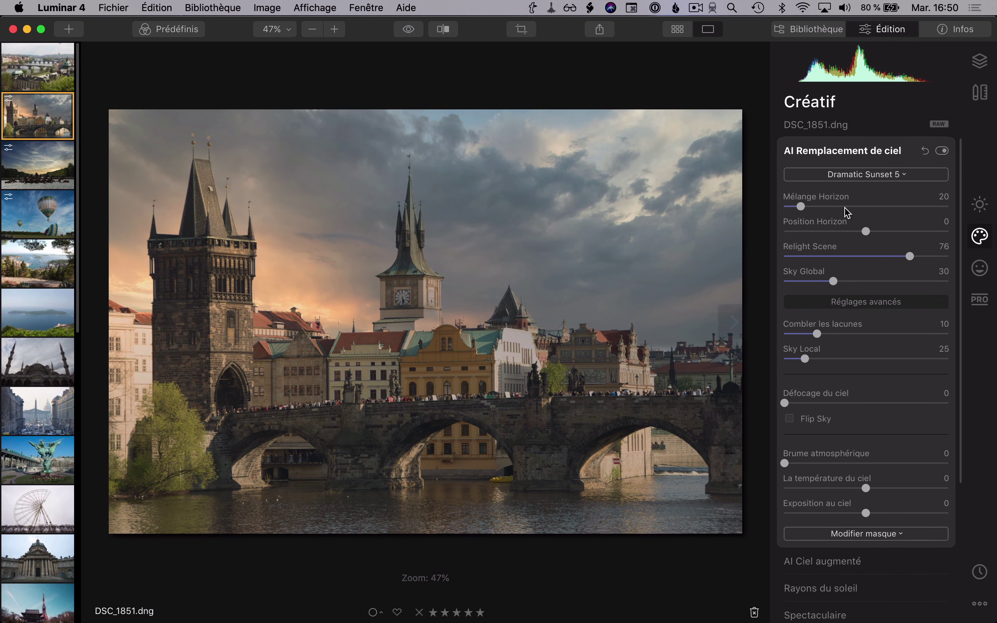
Step: In the Lumière settings of the bridge photo, set Ombres to -33 and Contraste intelligent to 10, keeping Exposition at 0,00
left_click(980, 204)
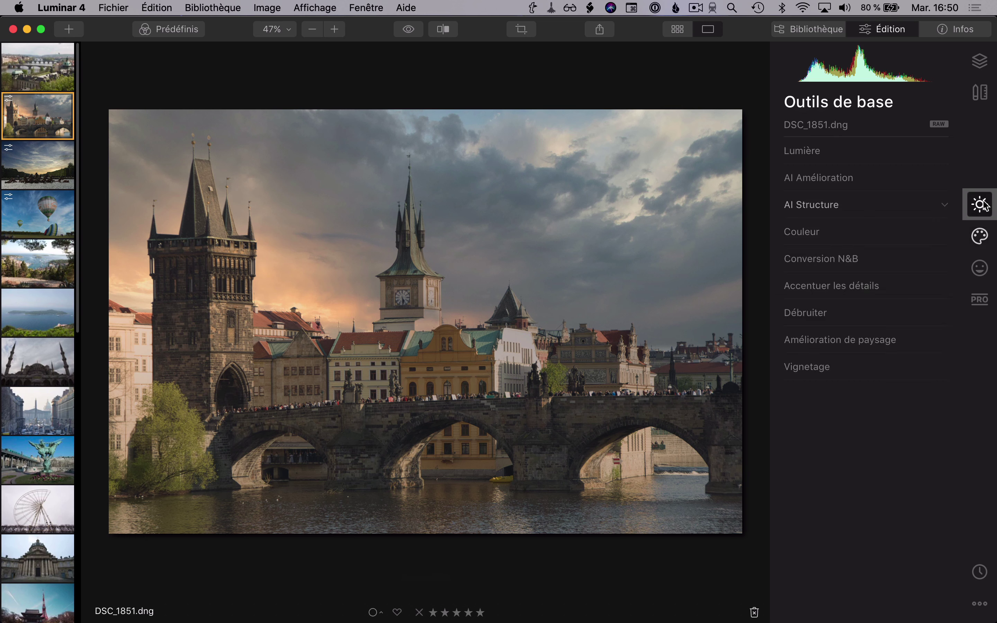
left_click(857, 151)
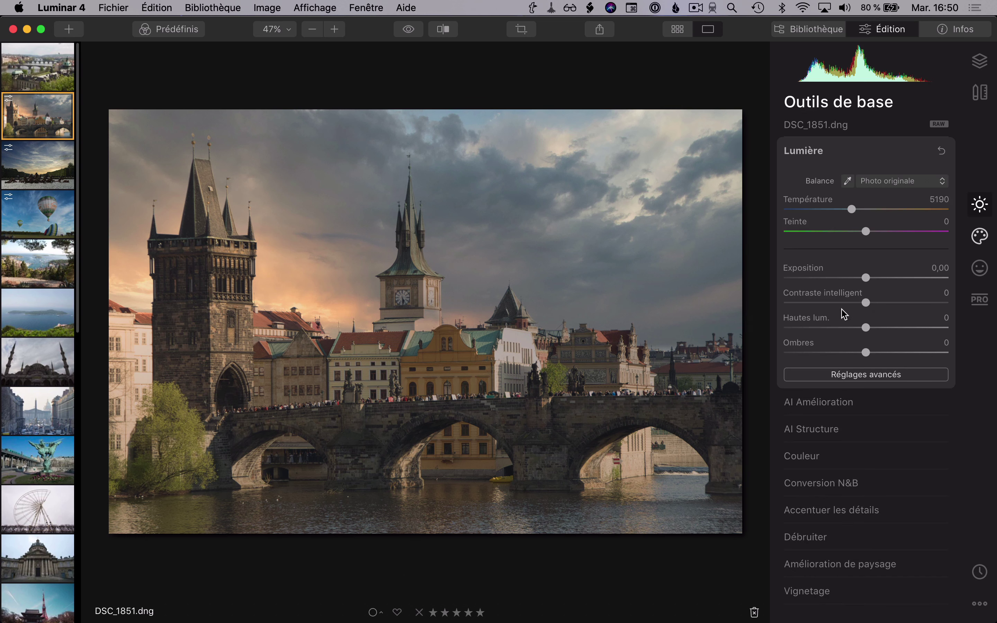
left_click_drag(866, 353, 841, 352)
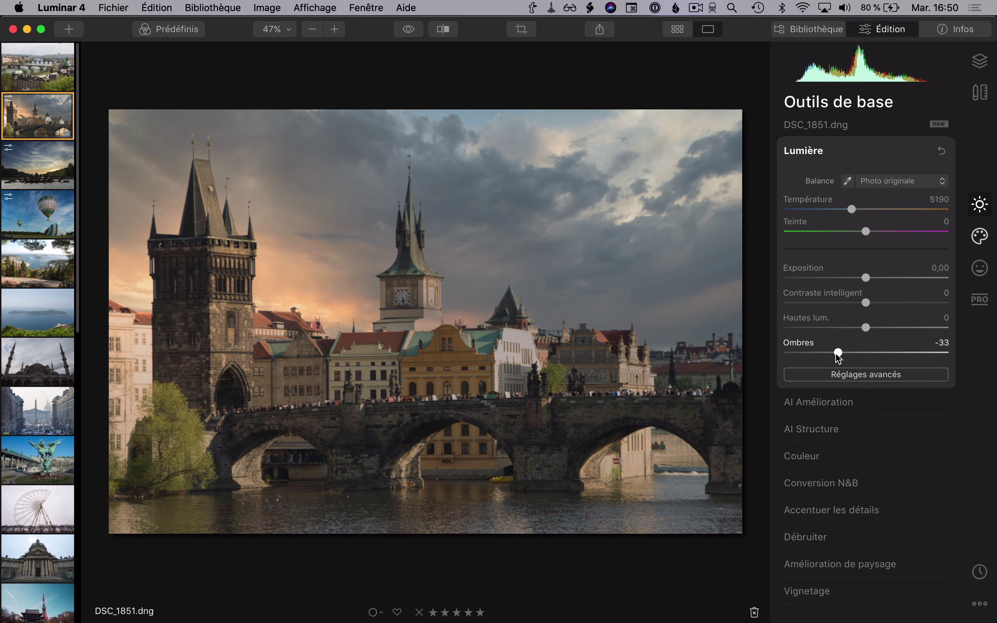
left_click_drag(872, 305, 856, 283)
double_click(856, 279)
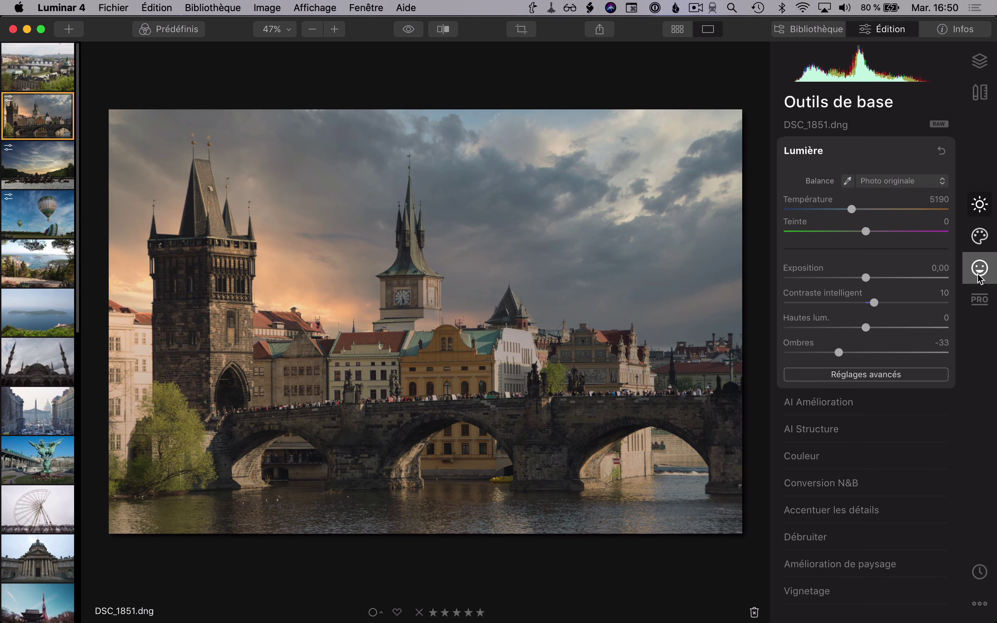
Step: Try Exposition au ciel at -58 on the bridge photo, reset Relight Scene to 20, and set Exposition au ciel to -21
left_click(980, 235)
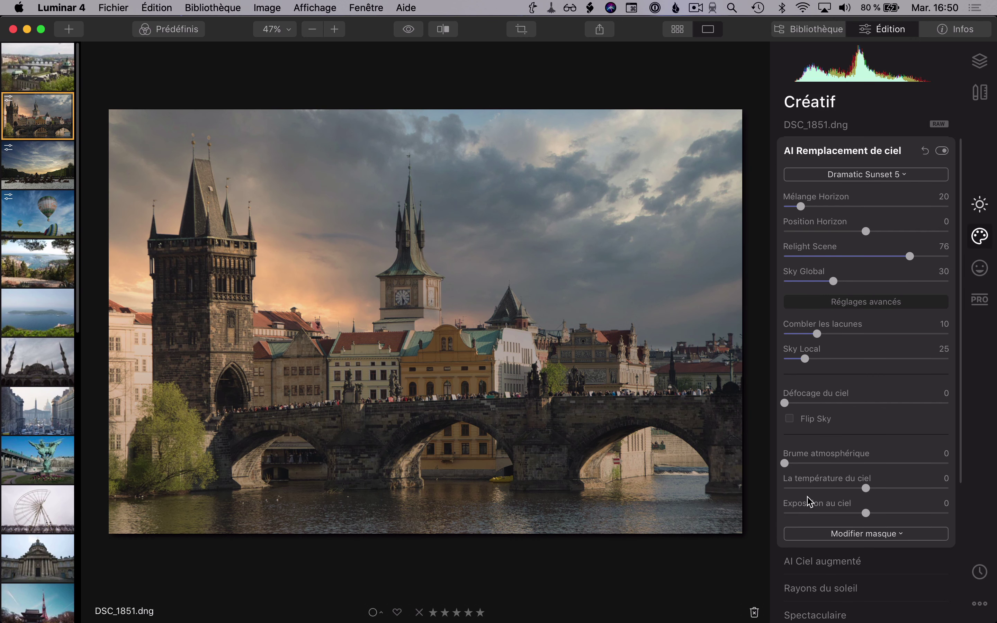
scroll(810, 502, "down", 2)
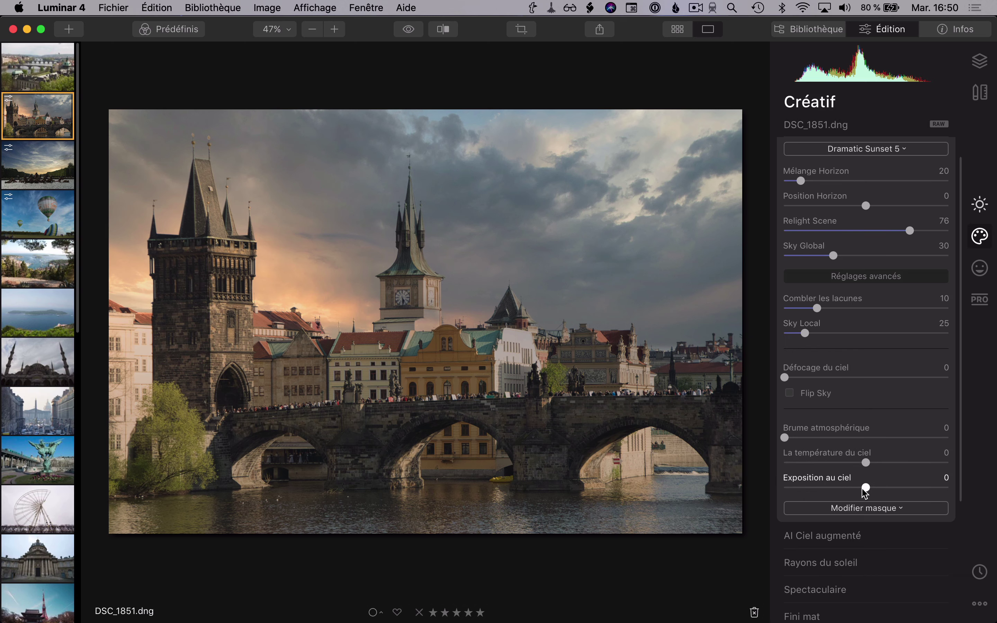
left_click_drag(866, 487, 819, 487)
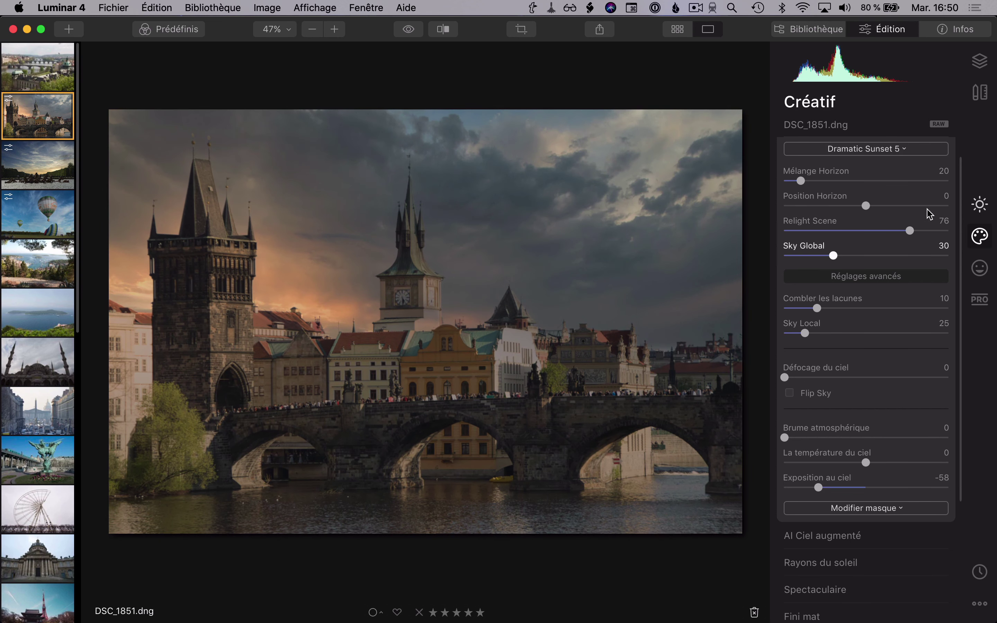
double_click(910, 231)
left_click_drag(818, 487, 849, 475)
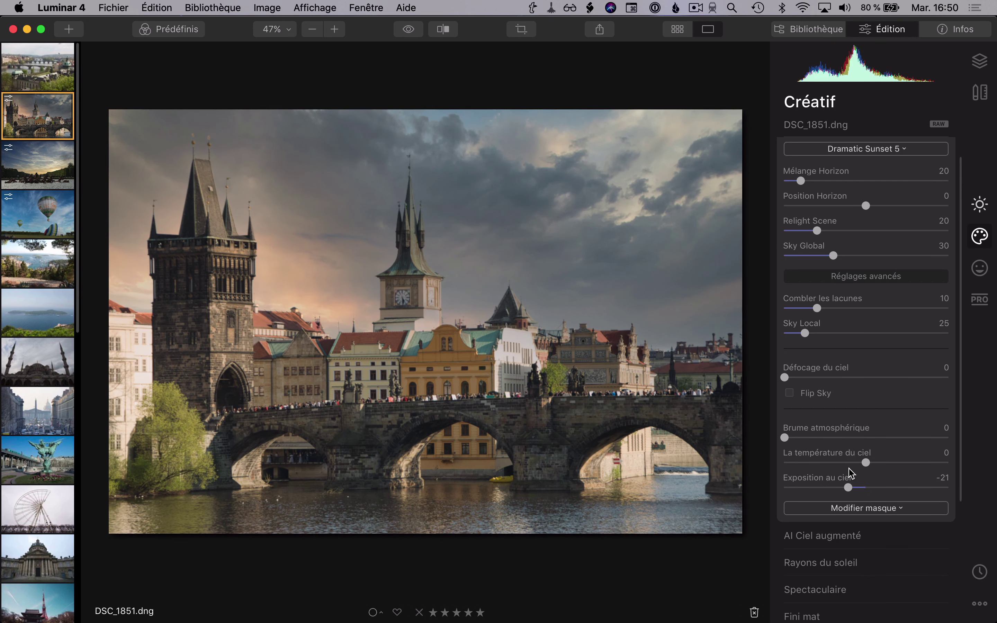
Step: Try Relight Scene at 81 with Exposition au ciel at -77, and settle on Relight Scene 58 and Exposition au ciel 0
left_click_drag(860, 233, 924, 239)
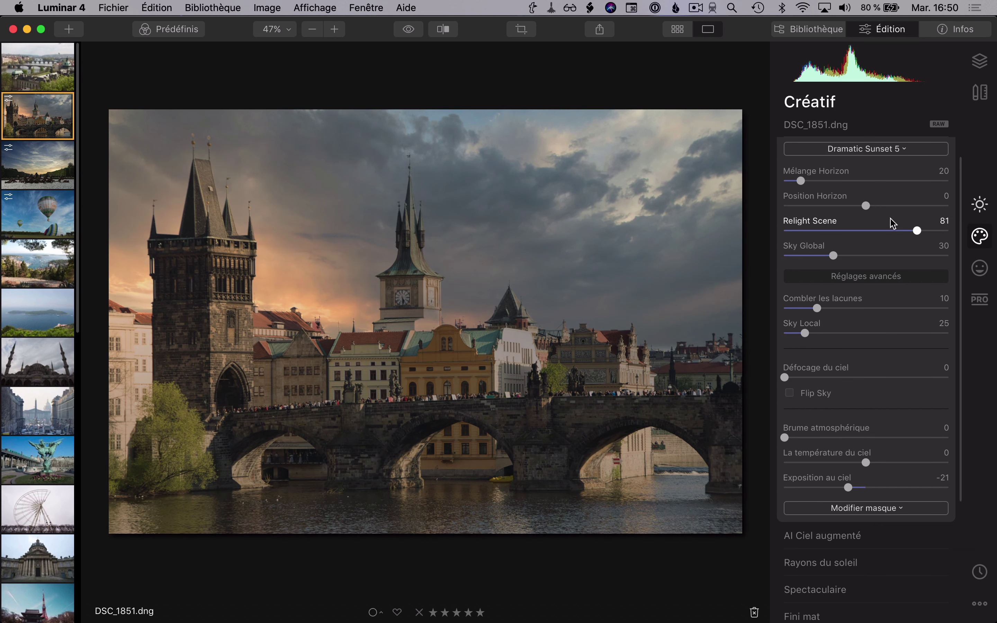
left_click_drag(848, 488, 892, 485)
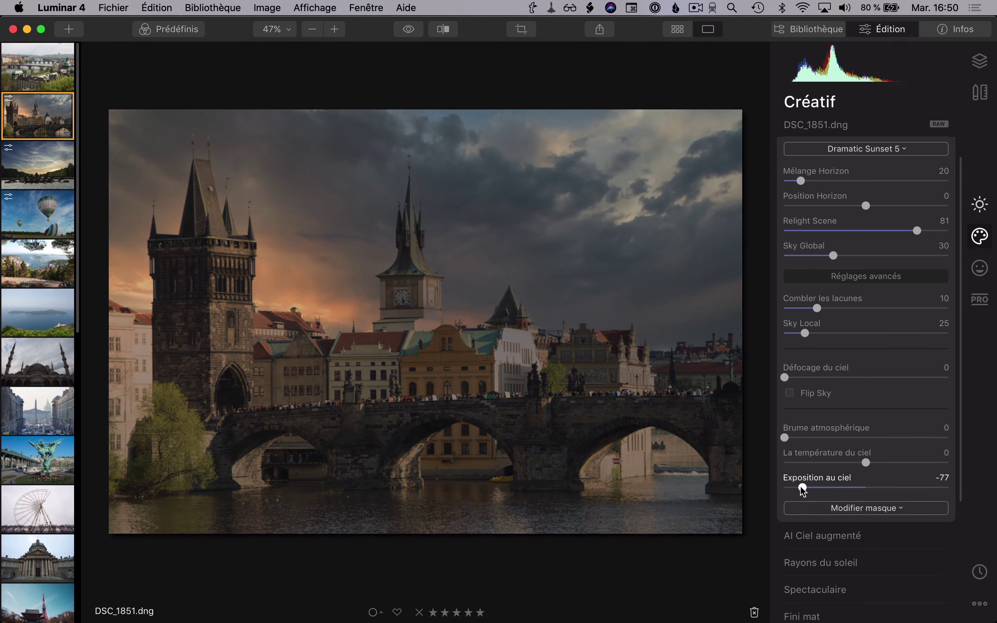
left_click_drag(803, 490, 841, 488)
left_click_drag(916, 230, 880, 232)
left_click_drag(841, 489, 864, 491)
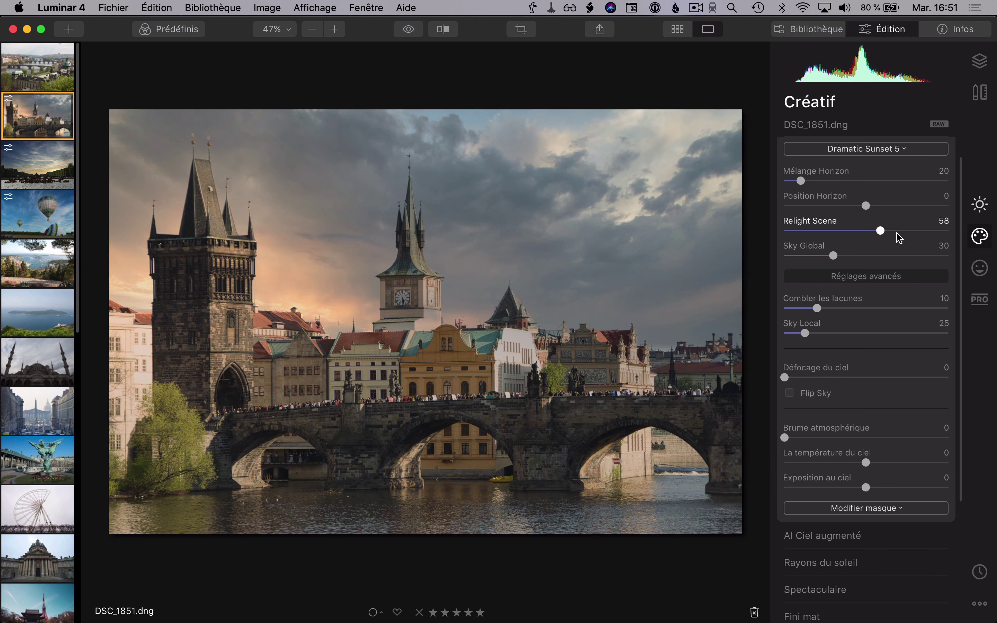
Step: Try a cold sky temperature of -88 on the bridge photo, and warm La température du ciel to 12
left_click_drag(866, 466, 791, 466)
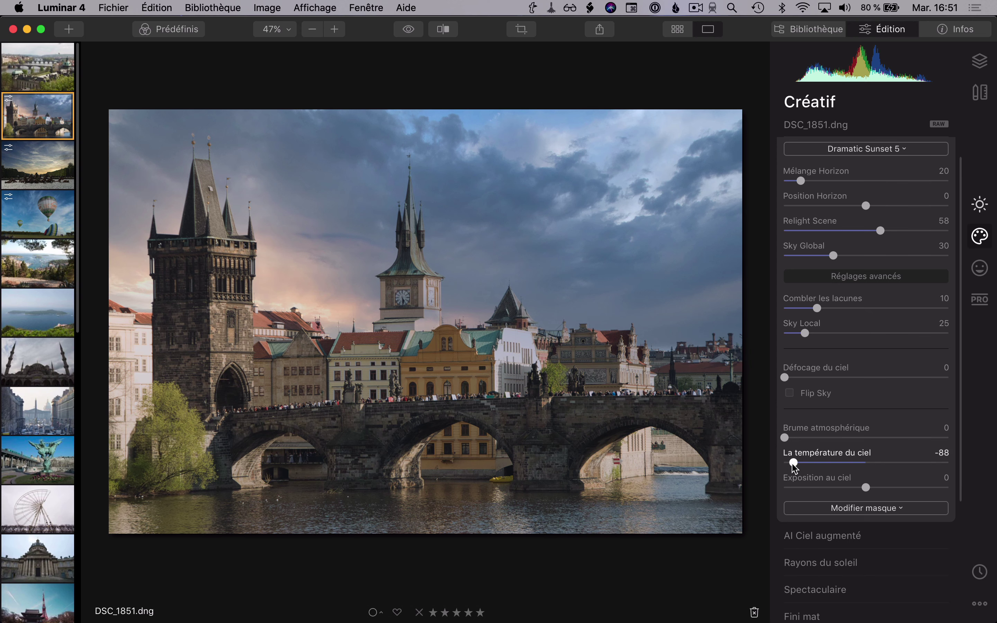
left_click_drag(793, 465, 879, 462)
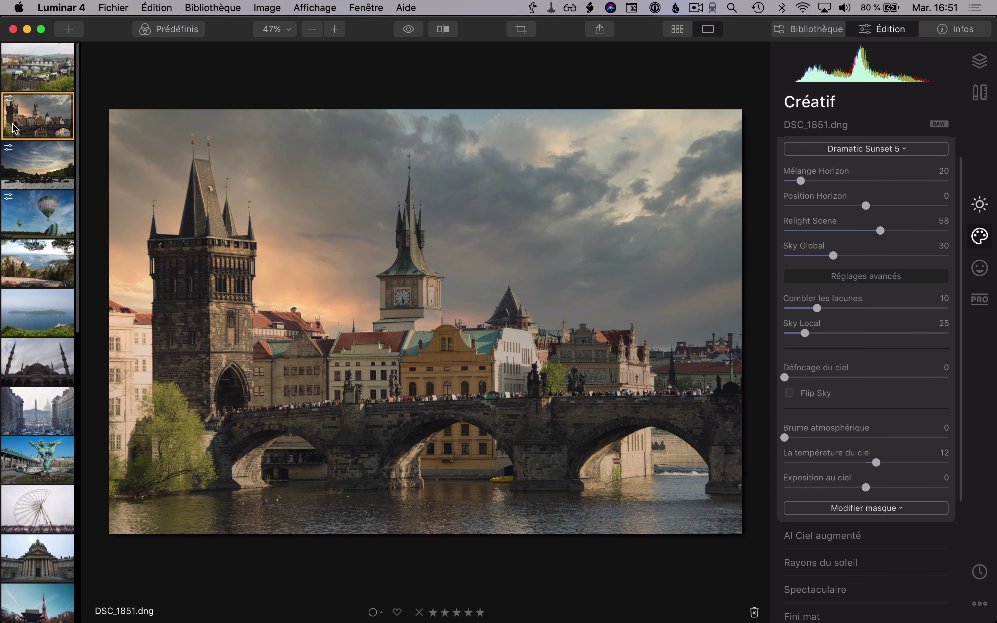
Step: Open the river city view DSC_1747.dng and replace its sky with Blue Sky 1
left_click(38, 74)
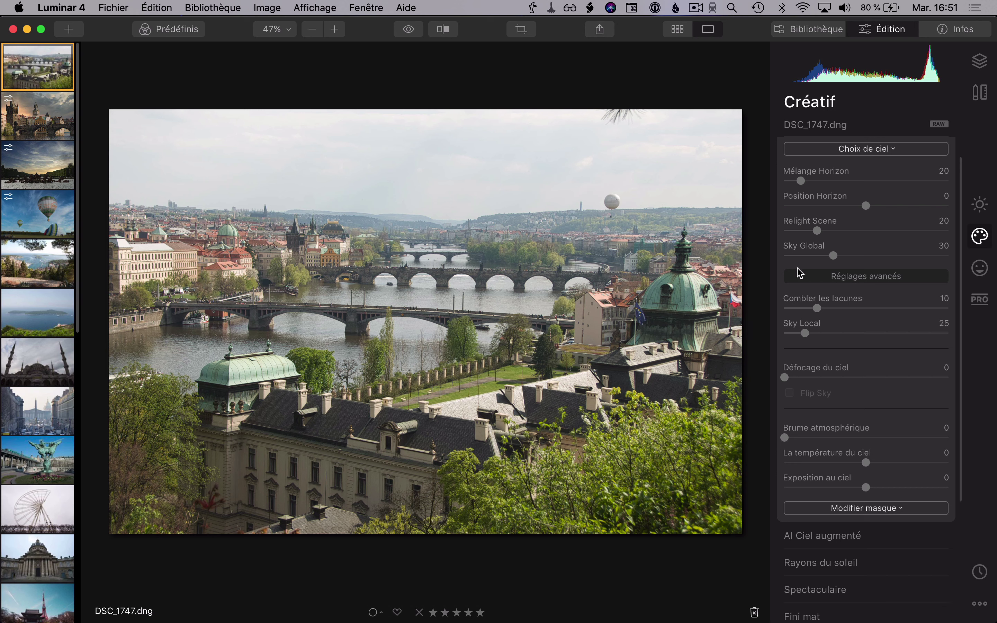
scroll(861, 150, "up", 2)
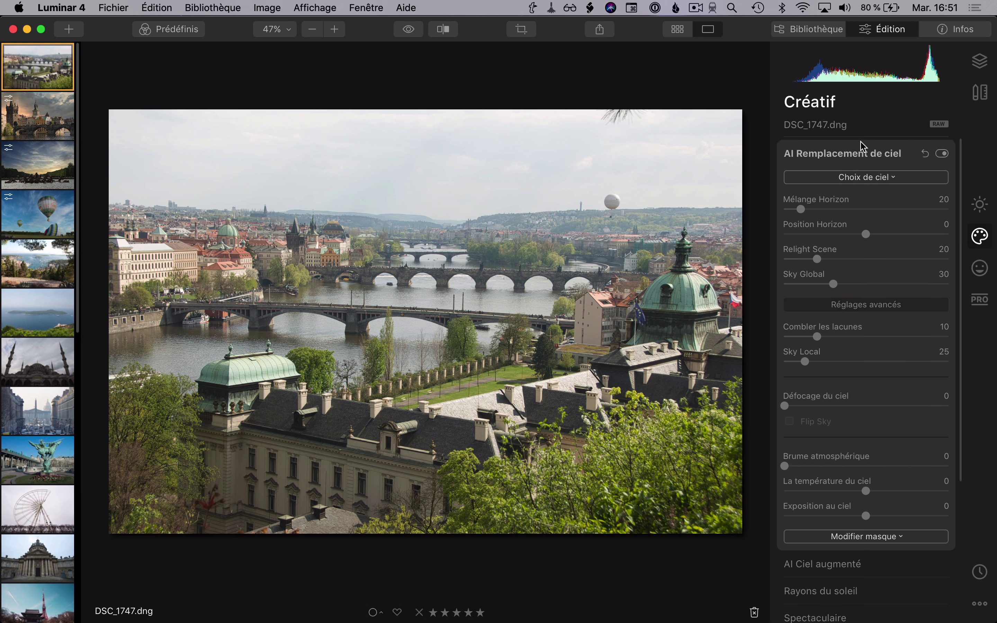
left_click(867, 178)
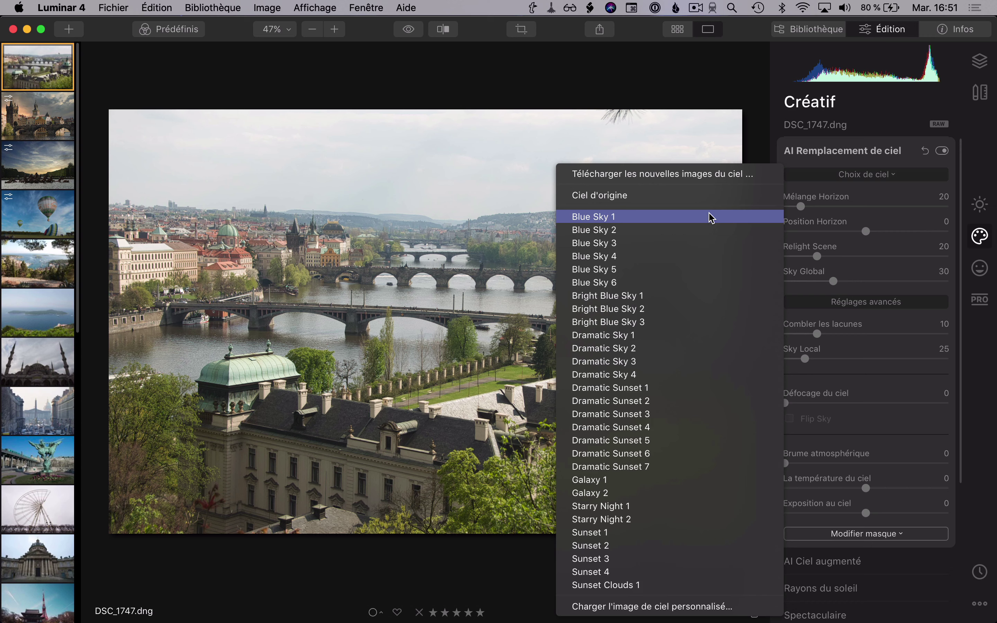
left_click(599, 217)
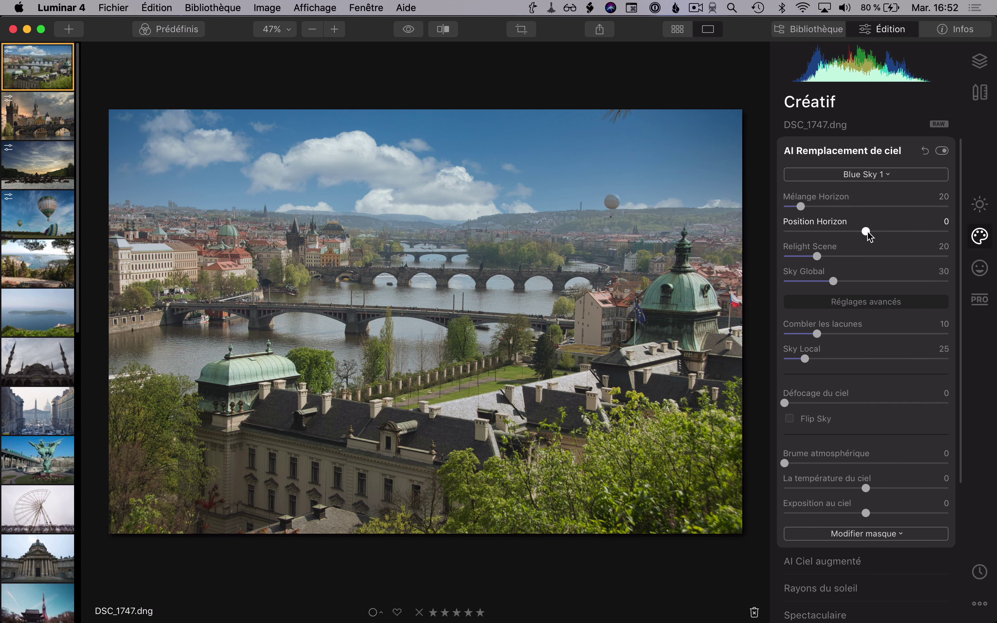
Step: Set Position Horizon to 45 after trying -23, and try Brume atmosphérique before returning it to 0
left_click_drag(867, 233, 847, 239)
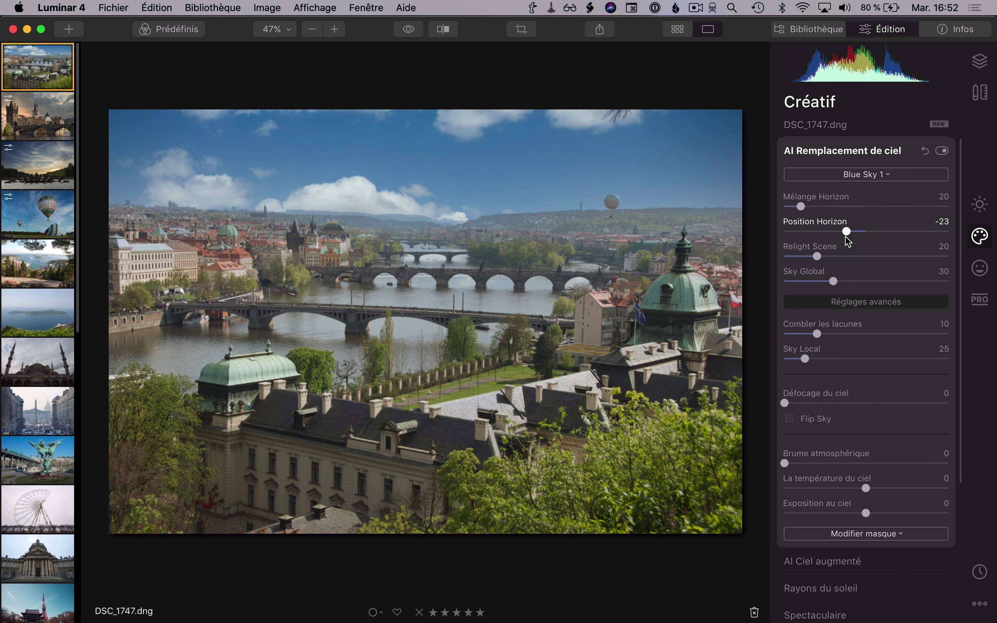
left_click_drag(848, 238, 906, 234)
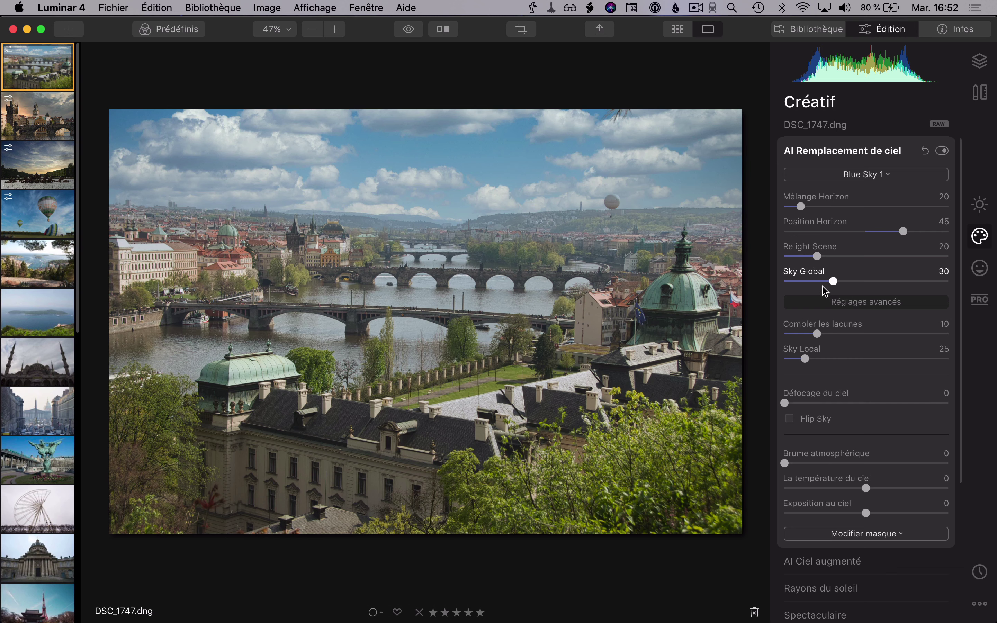
scroll(818, 443, "down", 1)
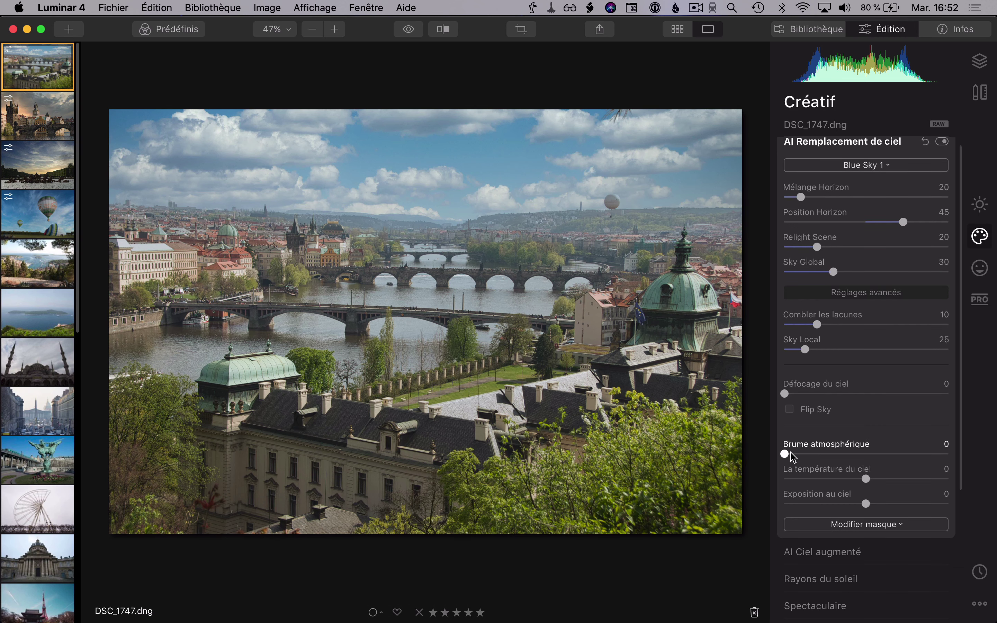
left_click_drag(785, 454, 750, 472)
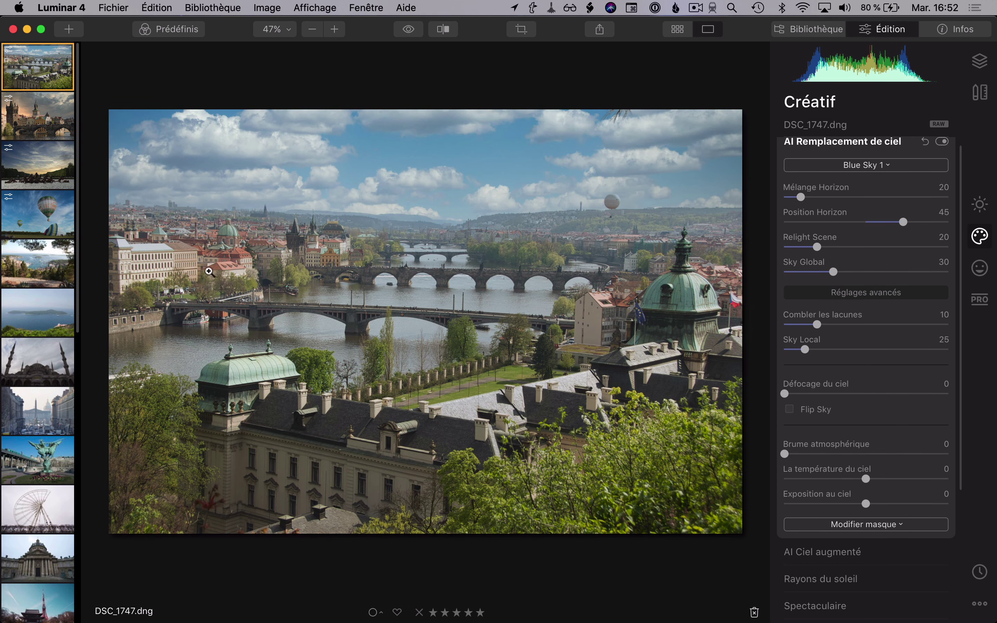
Step: Set Brume atmosphérique to 66 on the river city view's replaced sky
left_click(412, 238)
left_click_drag(459, 206, 461, 245)
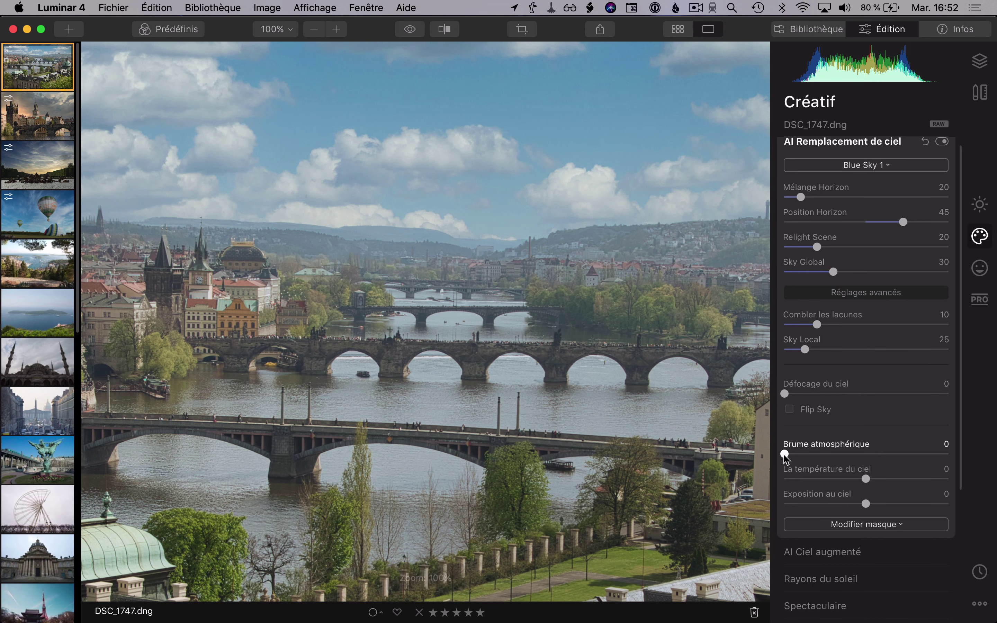
left_click_drag(786, 454, 894, 454)
left_click(690, 405)
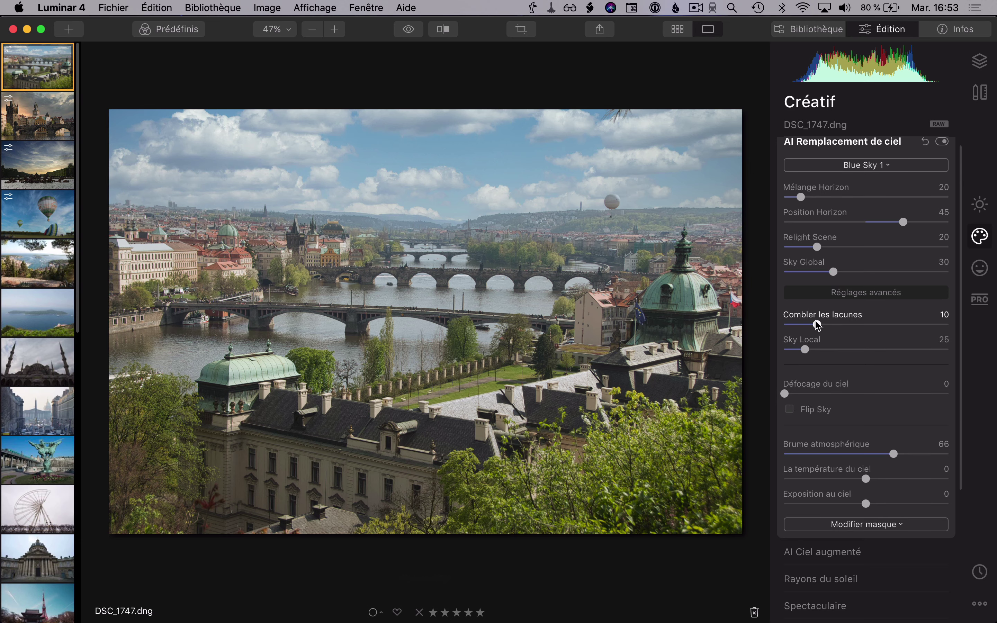
Step: Compare the river city view with and without AI Remplacement de ciel, both in close-up at the horizon and at full view
left_click(360, 202)
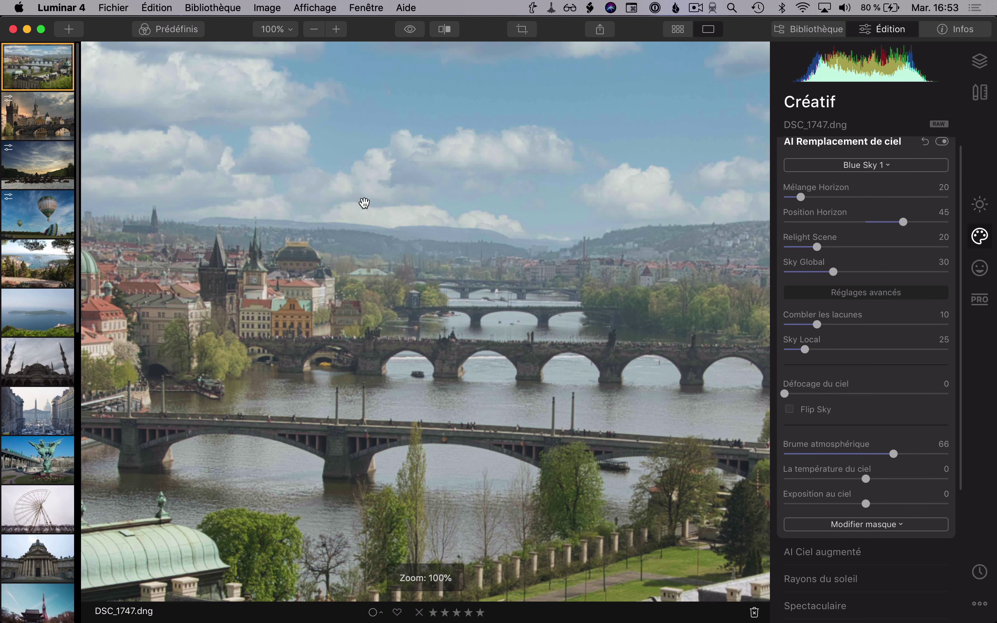
left_click(942, 142)
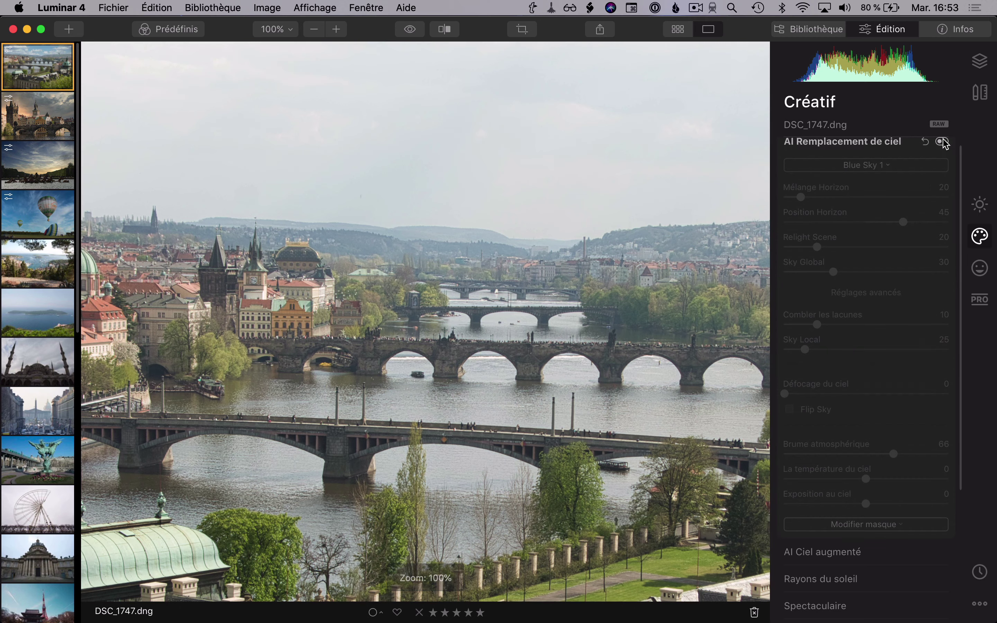
left_click(943, 143)
left_click(944, 142)
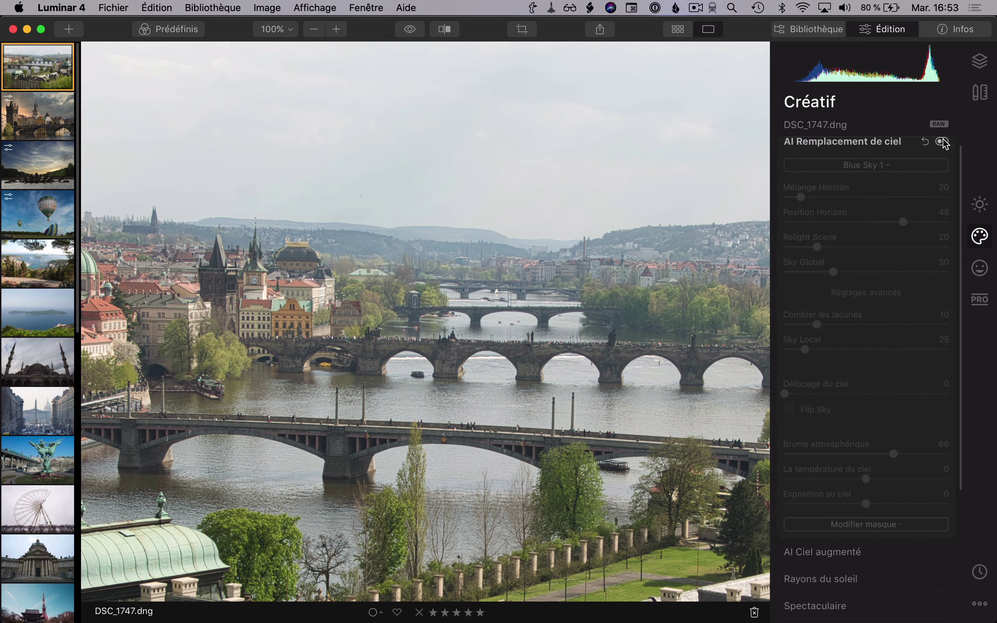
left_click(943, 142)
left_click(569, 288)
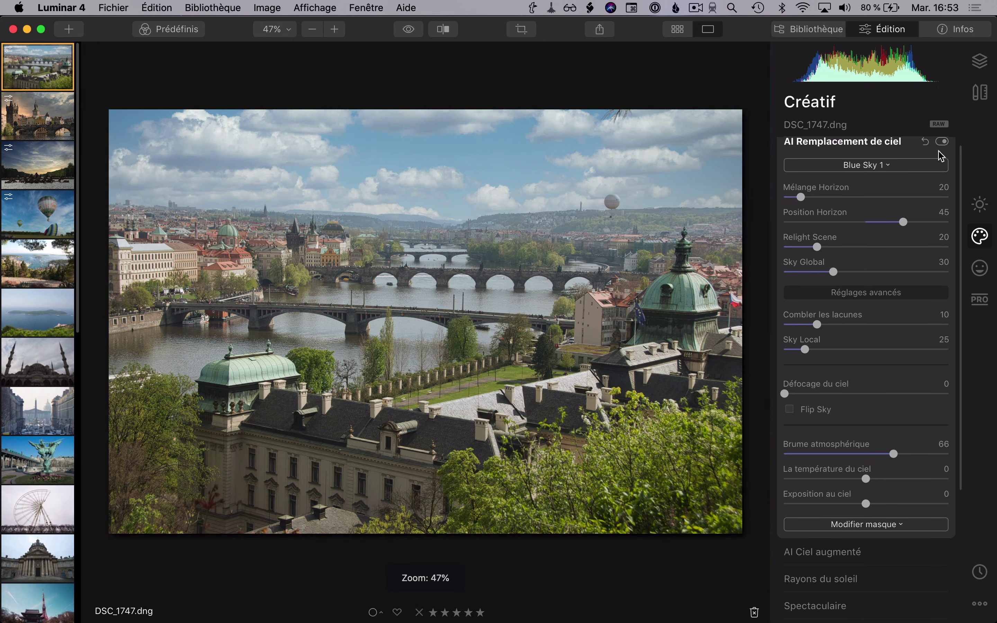
left_click(943, 142)
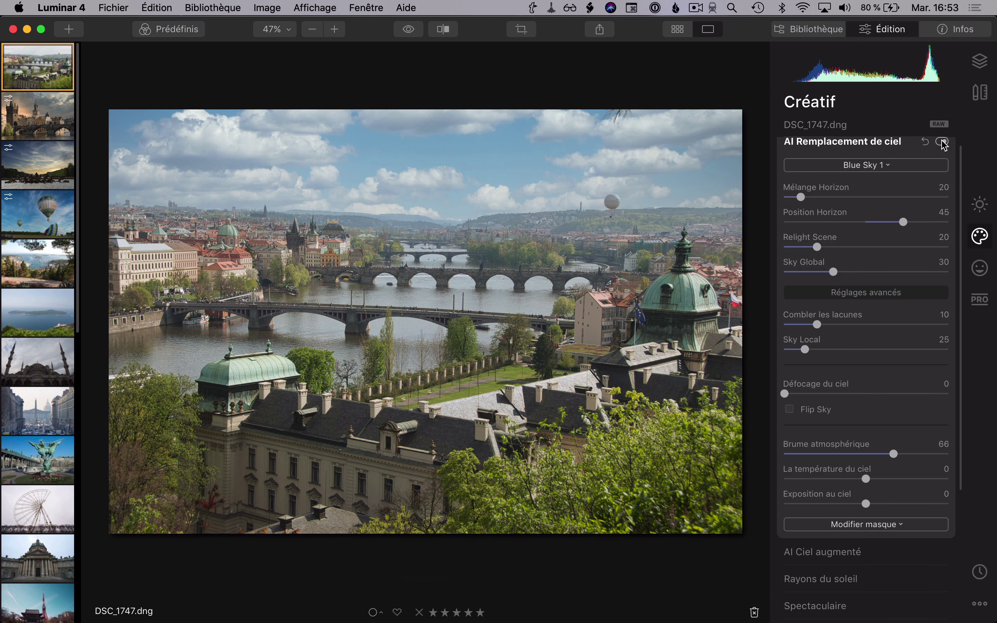
left_click(943, 142)
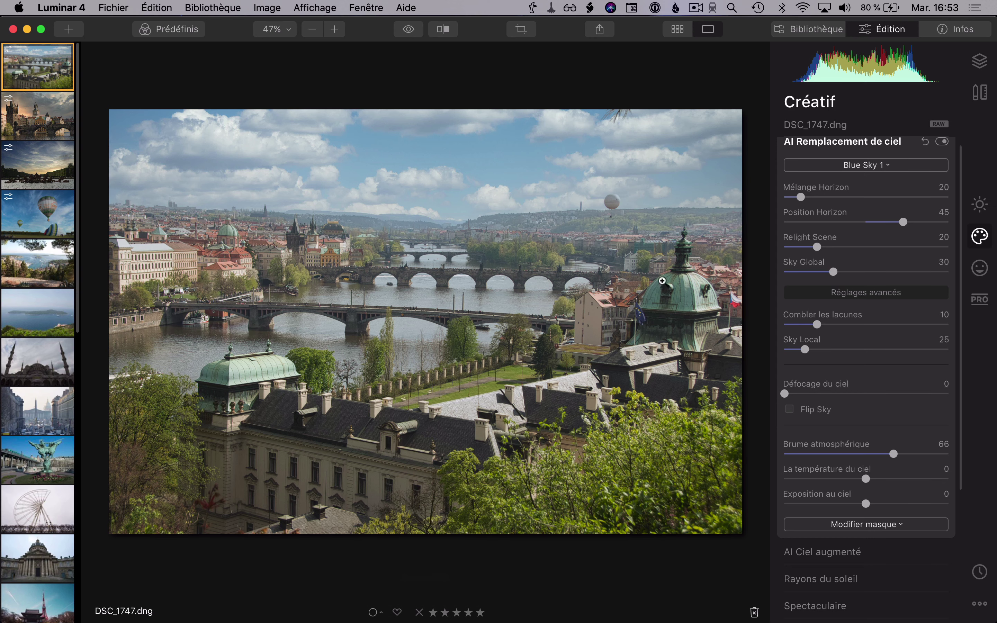
left_click(943, 142)
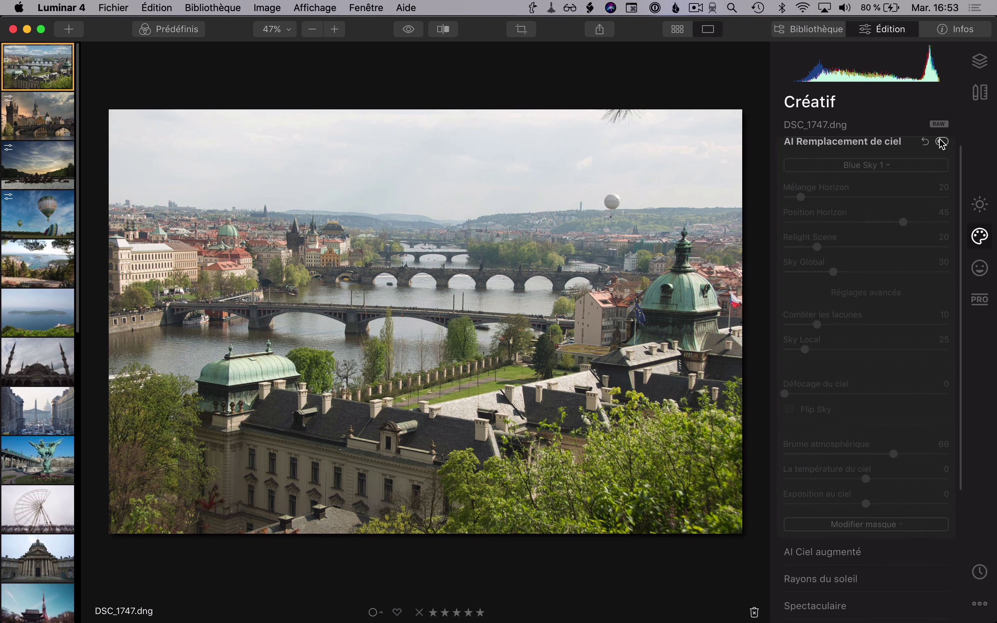
left_click(943, 142)
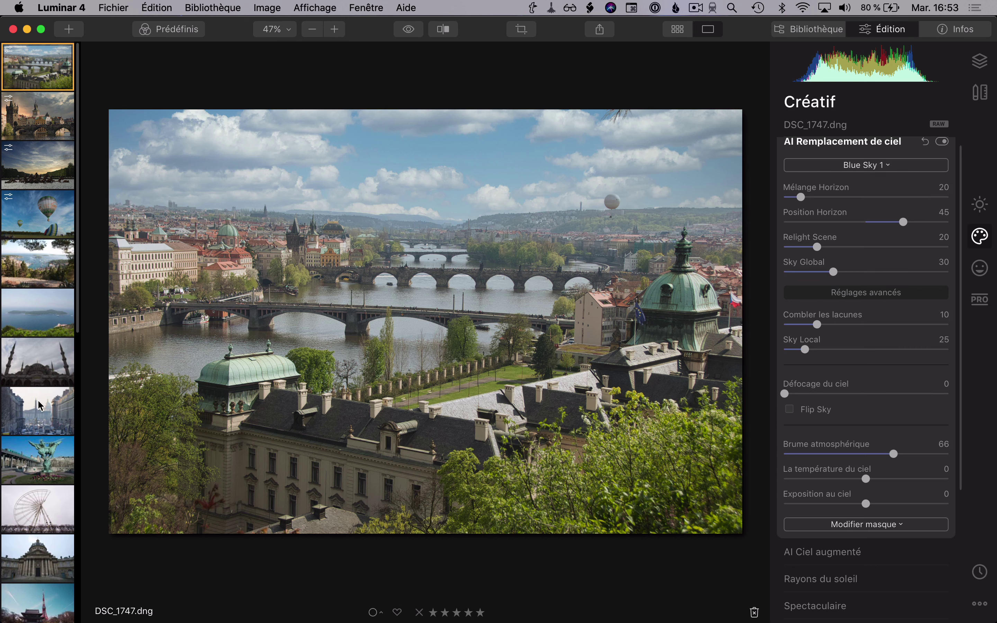
Step: Open the mosque photo DSC_5604.dng and replace its sky with Starry Night 2
left_click(41, 369)
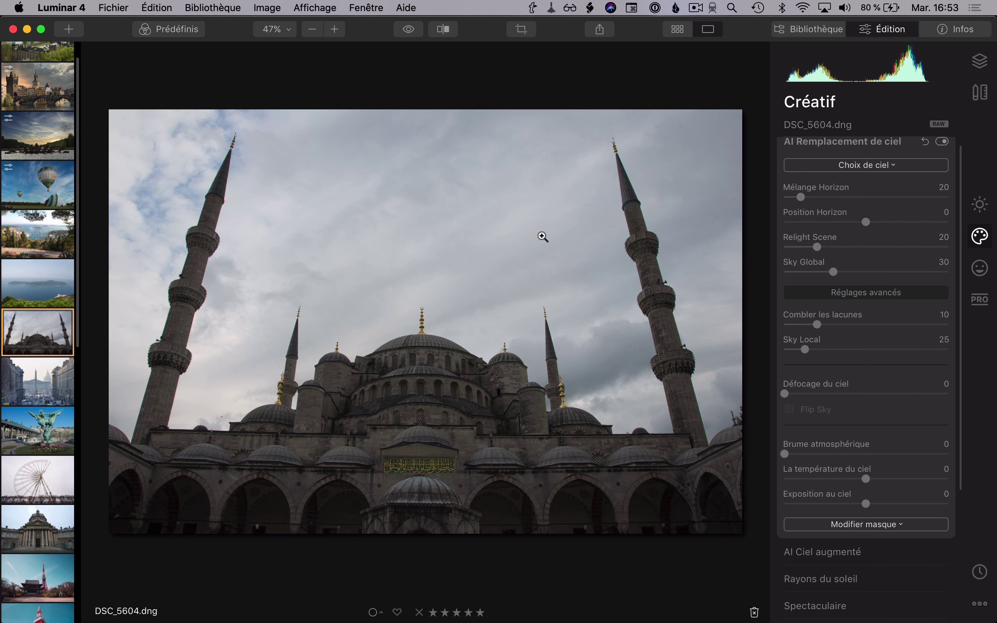
key("Right")
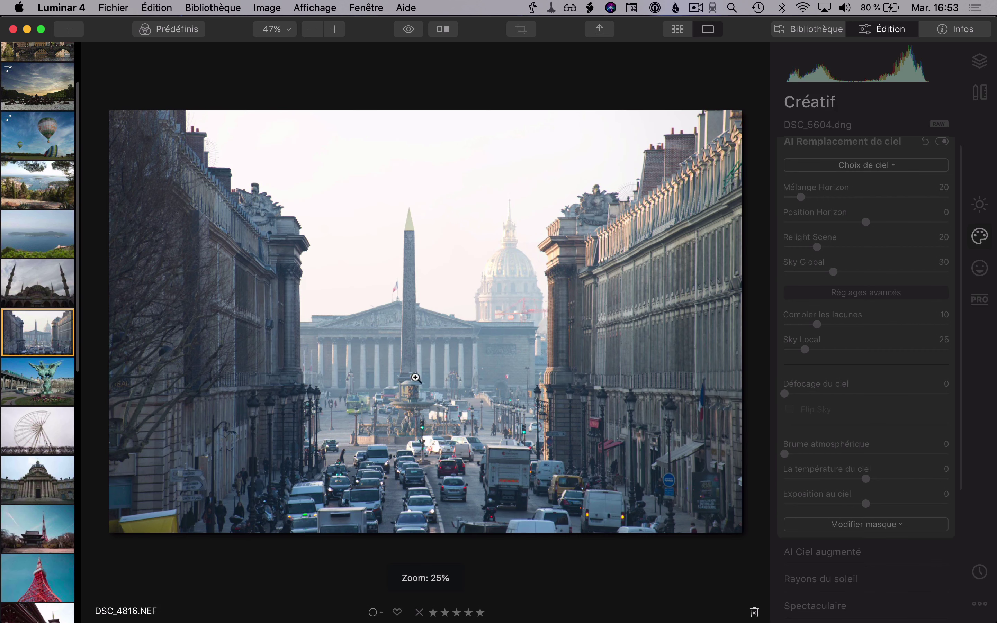
key("Left")
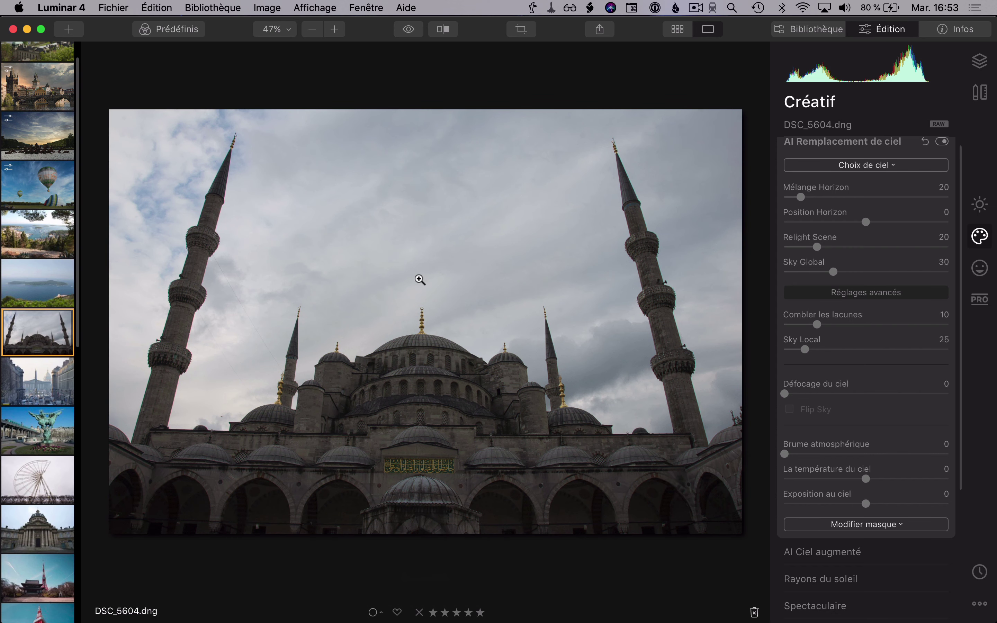
left_click(821, 169)
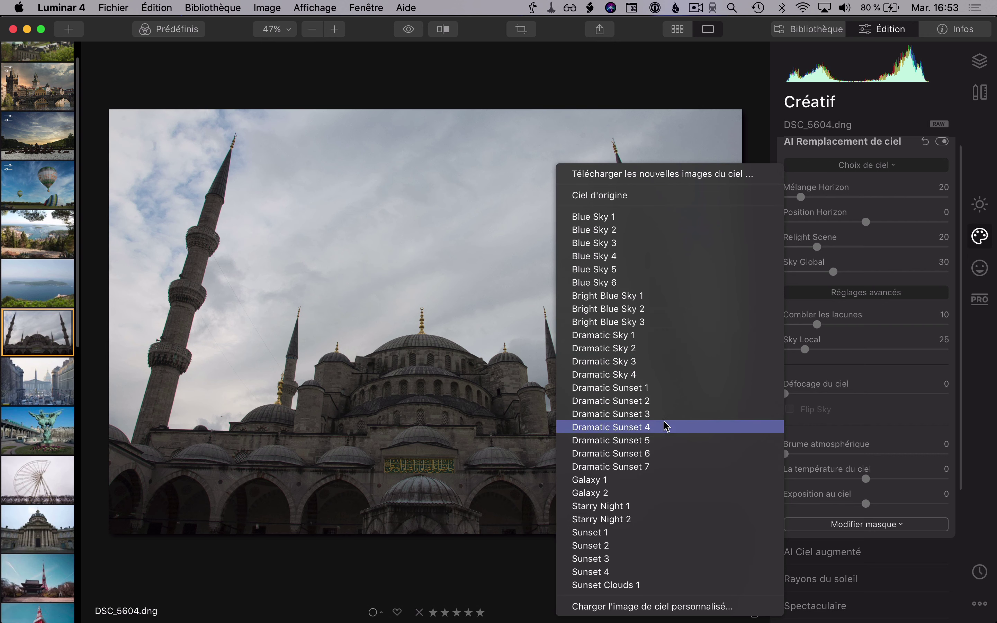
left_click(663, 518)
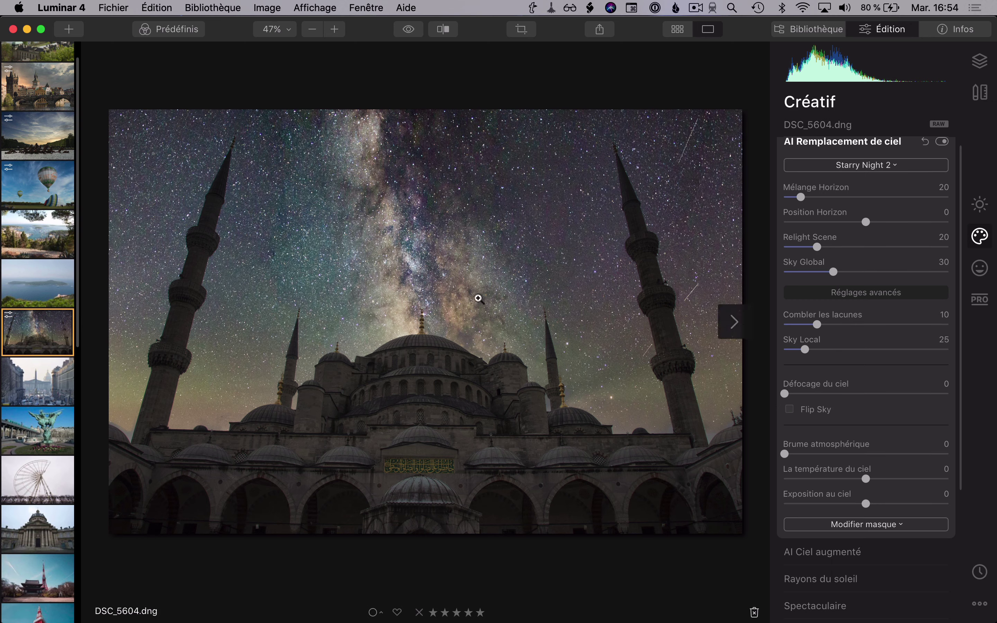
key("Right")
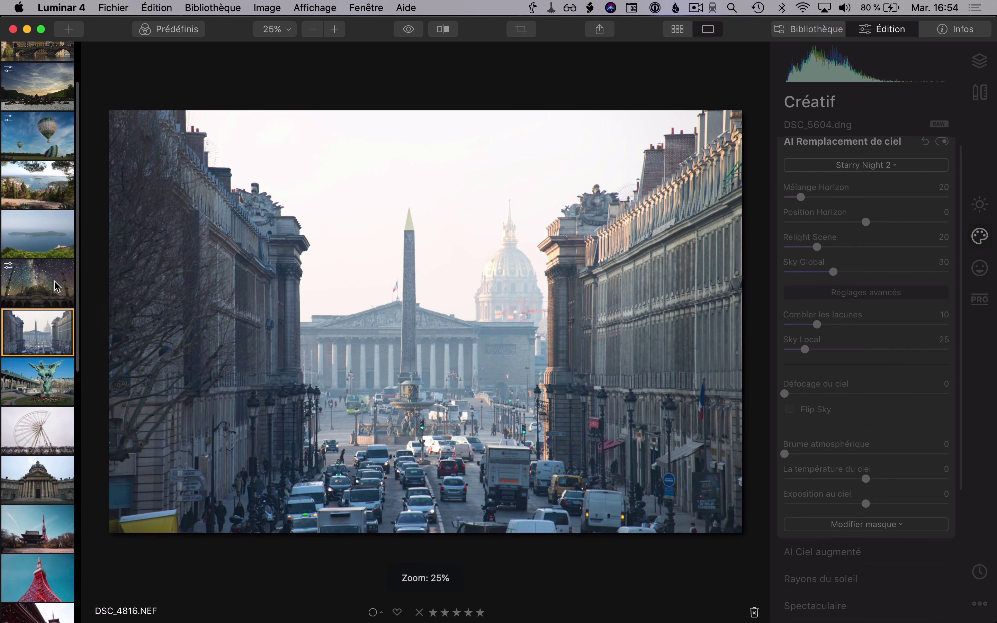
key("Left")
key("Right")
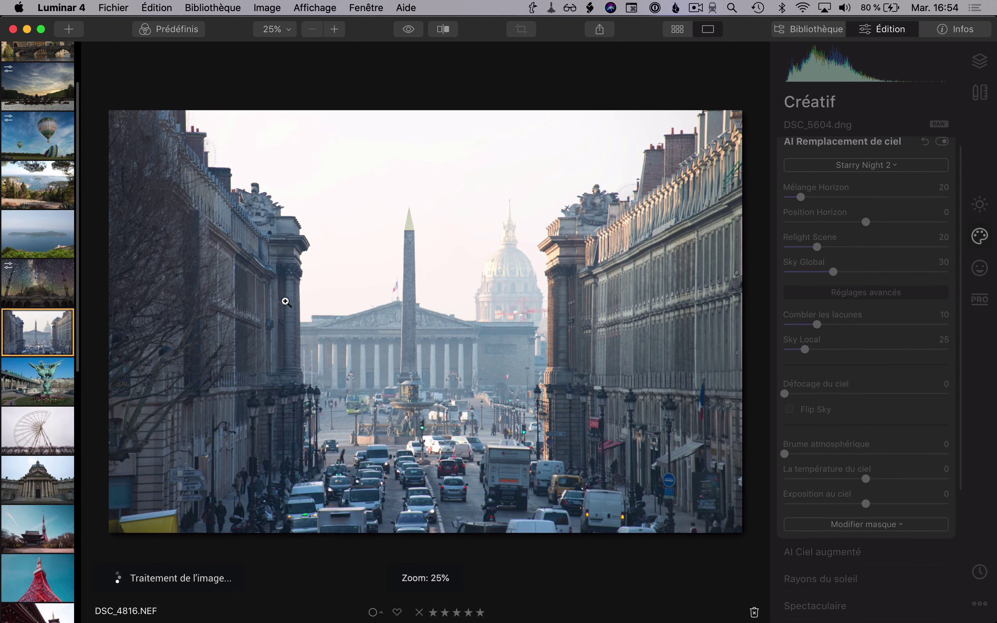
key("Left")
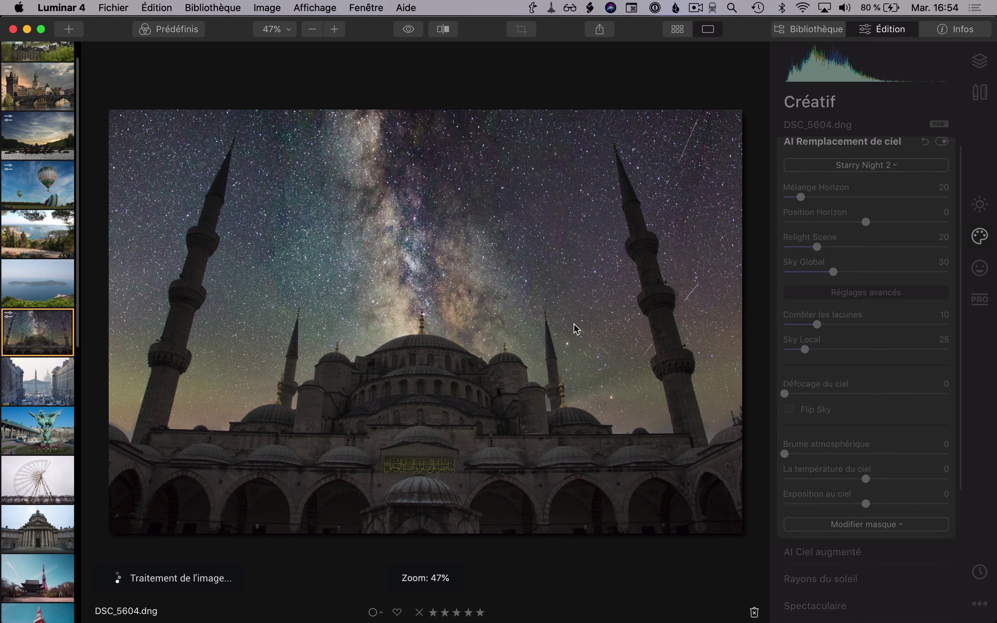
Step: Set Position Horizon to -33 for the mosque photo's starry sky
scroll(861, 338, "up", 1)
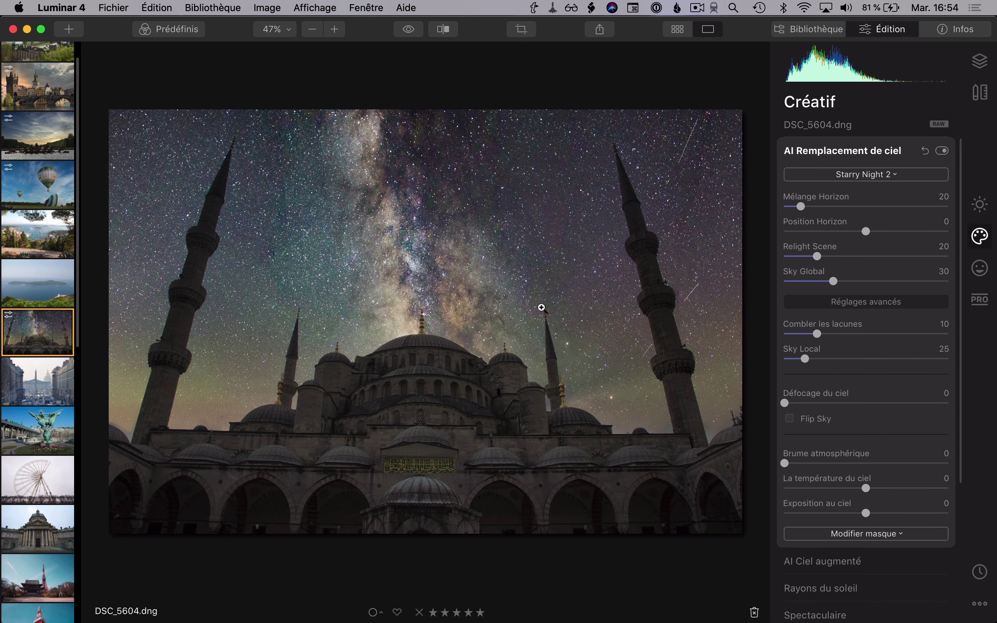
mouse_move(800, 207)
left_mouse_down()
mouse_move(822, 207)
mouse_move(802, 219)
left_mouse_up()
left_click_drag(867, 231, 841, 244)
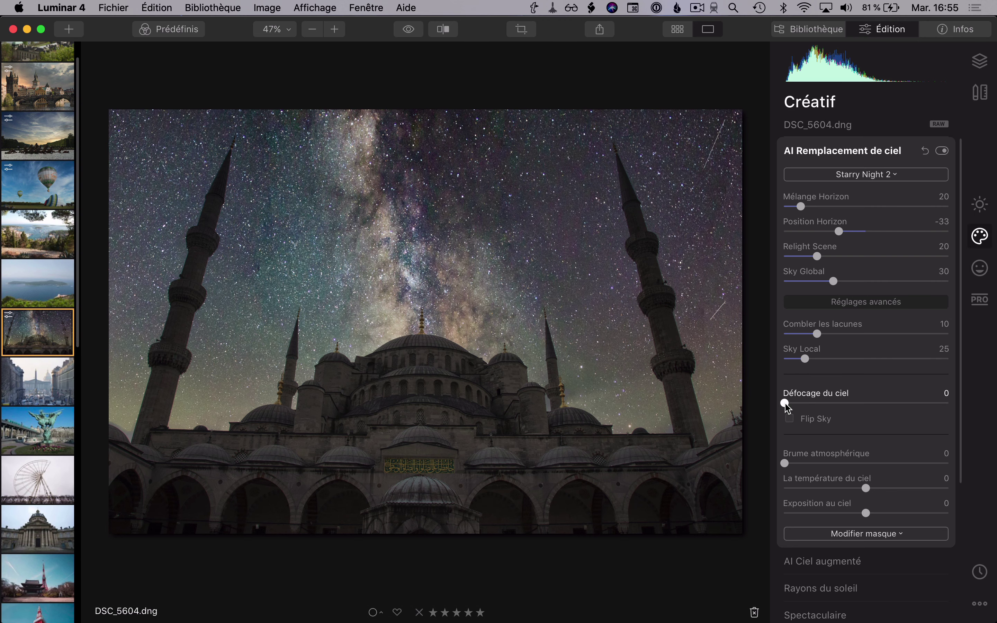
Step: Try Défocage du ciel at 6 and Flip Sky on the starry sky, returning the defocus to 0 and the flip to off
mouse_move(787, 407)
left_mouse_down()
mouse_move(963, 409)
mouse_move(877, 397)
mouse_move(798, 411)
left_mouse_up()
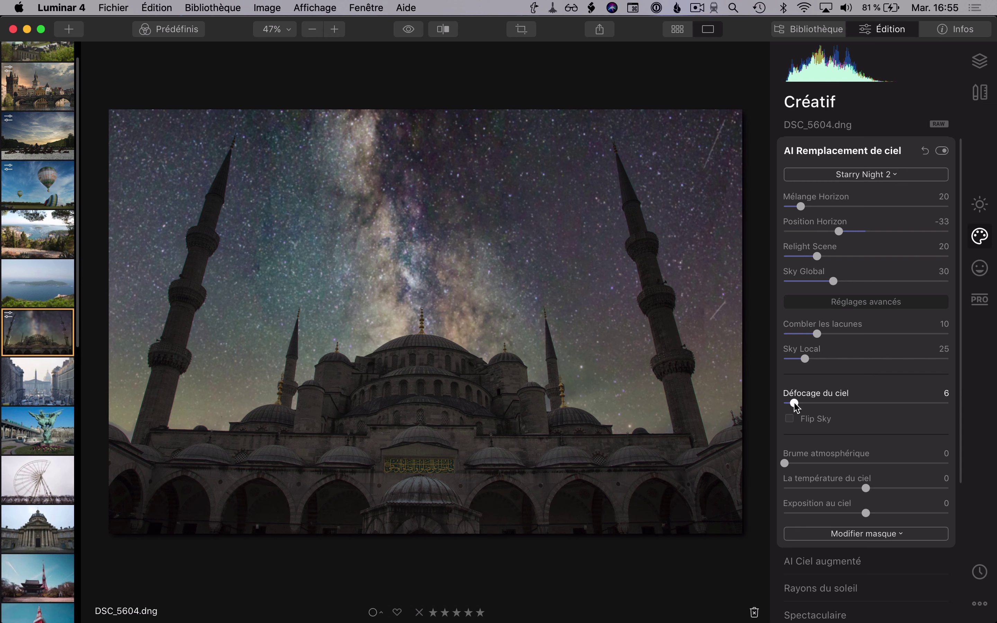
double_click(796, 407)
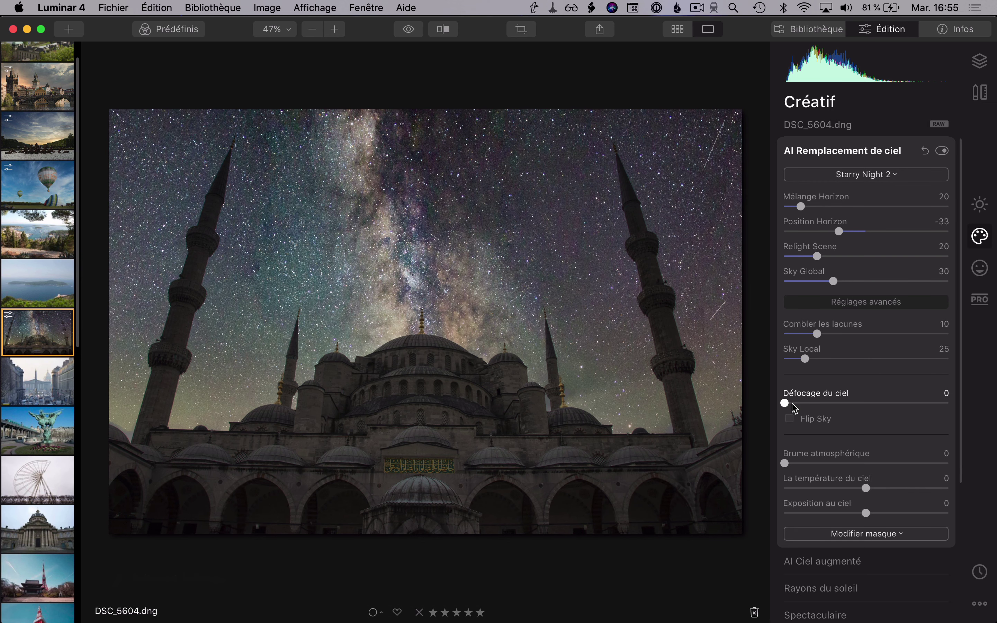
left_click_drag(785, 405, 789, 407)
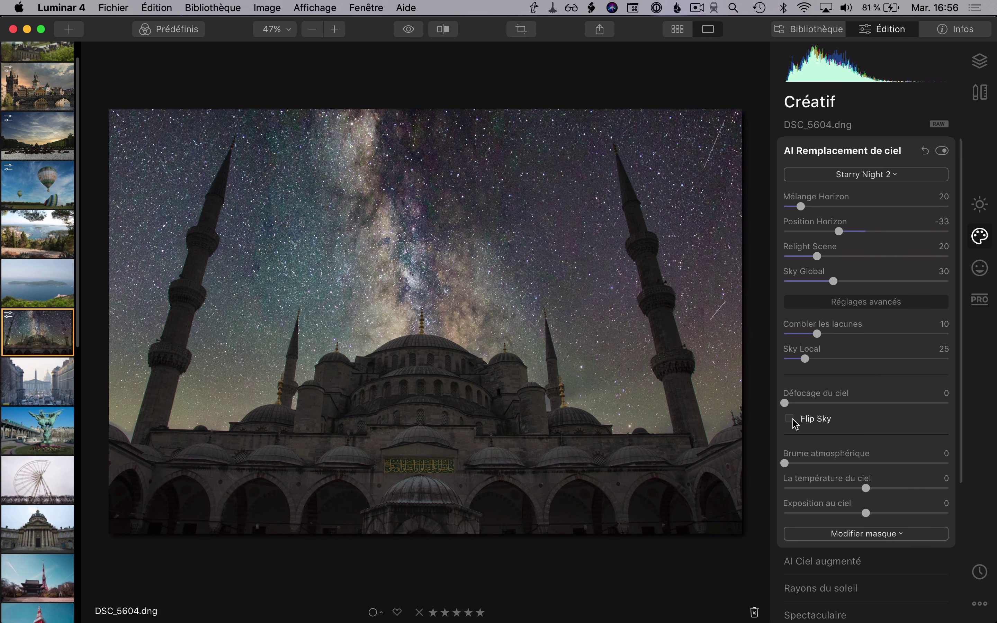
left_click(821, 423)
left_click(821, 425)
Step: Try Brume atmosphérique at 81 on the mosque photo and reset it to 0
scroll(785, 460, "down", 1)
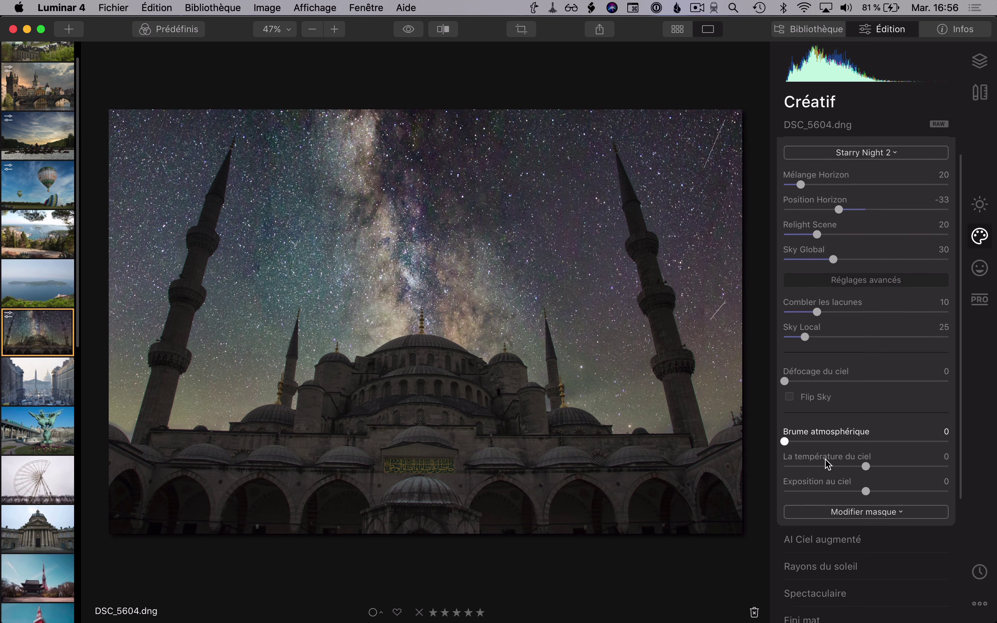
left_click_drag(785, 442, 927, 439)
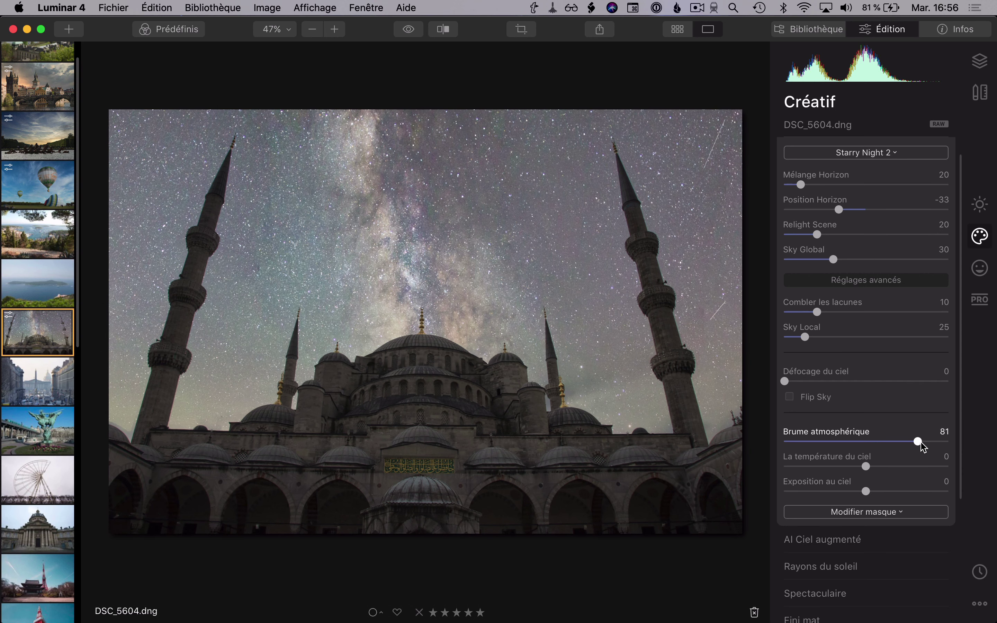
double_click(922, 445)
Step: Set Relight Scene to 61 on the mosque photo to match the night sky
scroll(843, 324, "up", 1)
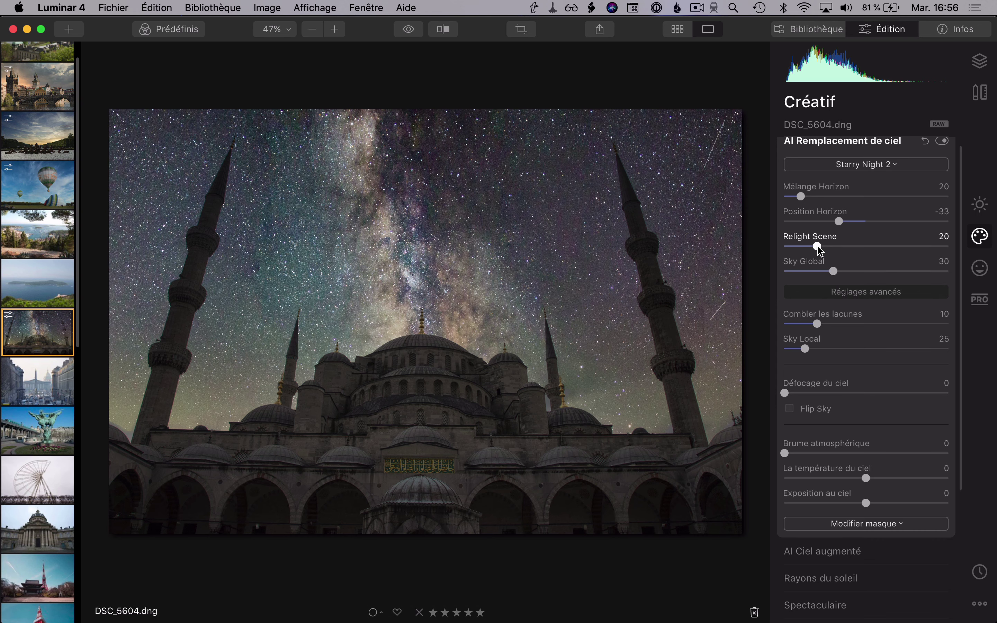
left_click_drag(819, 249, 888, 256)
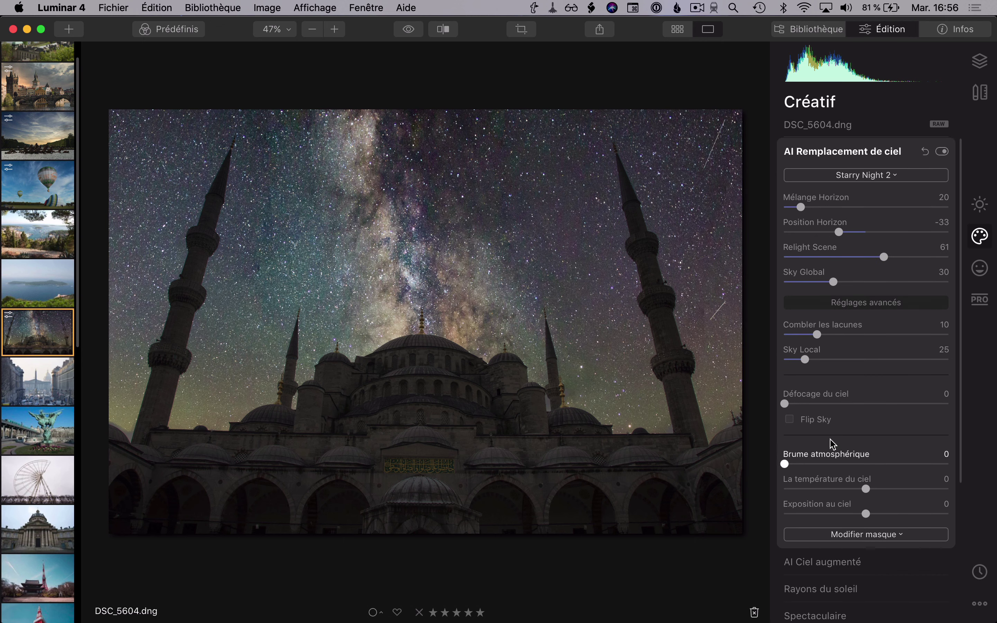
scroll(831, 444, "down", 5)
scroll(831, 444, "up", 5)
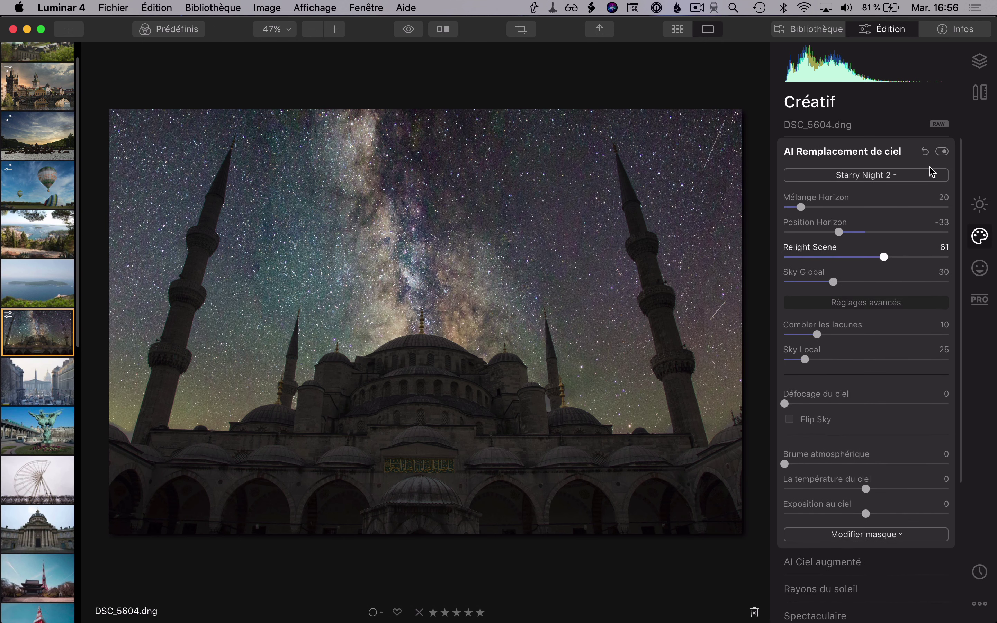
Step: Compare the mosque photo with and without the sky replacement, and inspect the edges of the domes and minarets at 100% zoom
left_click(943, 151)
left_click(943, 152)
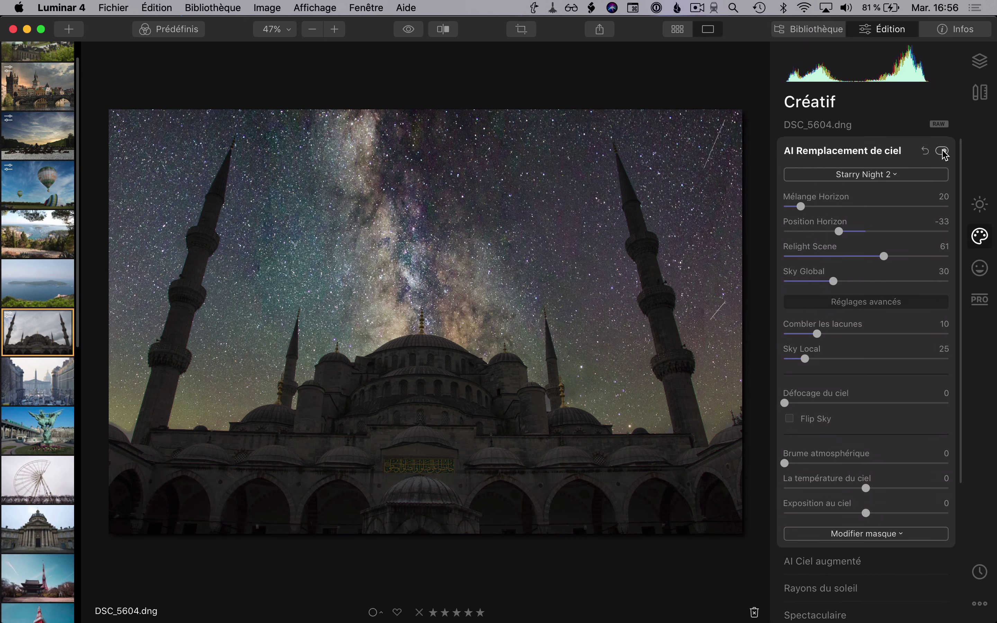
left_click(942, 151)
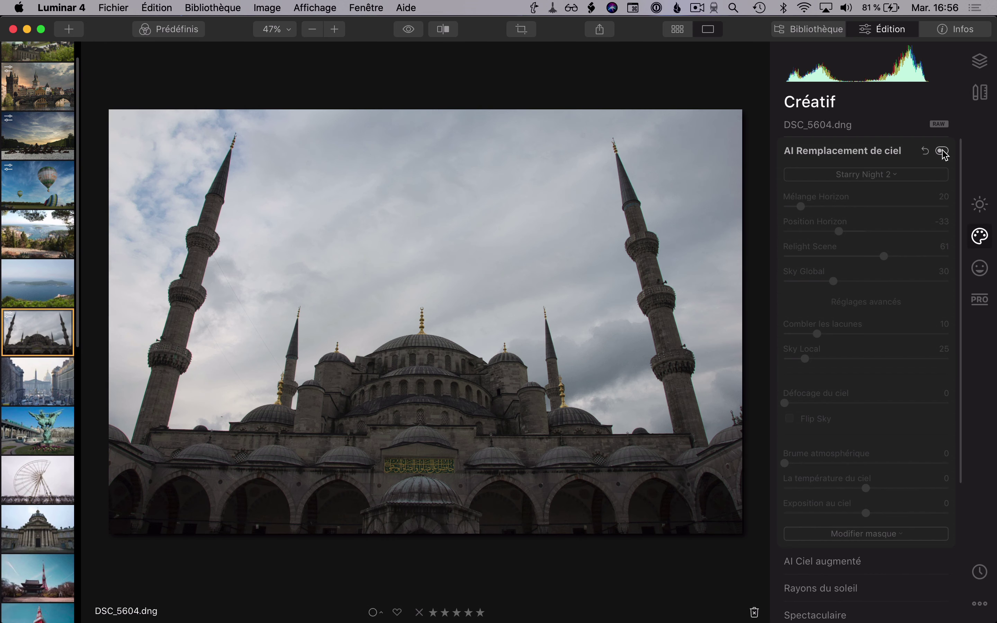
left_click(942, 151)
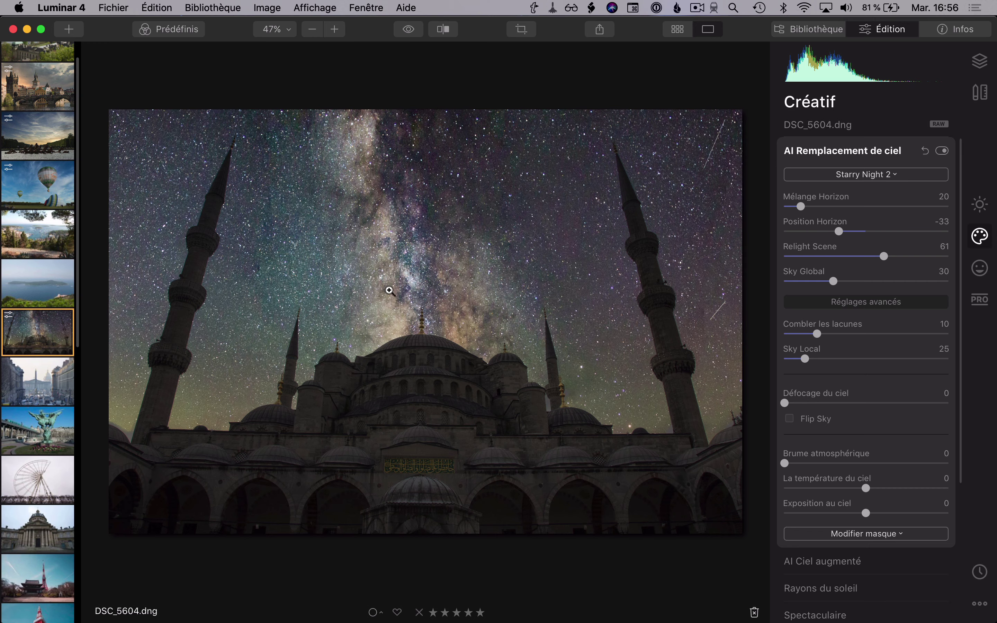
left_click(432, 324)
left_click_drag(578, 407, 378, 316)
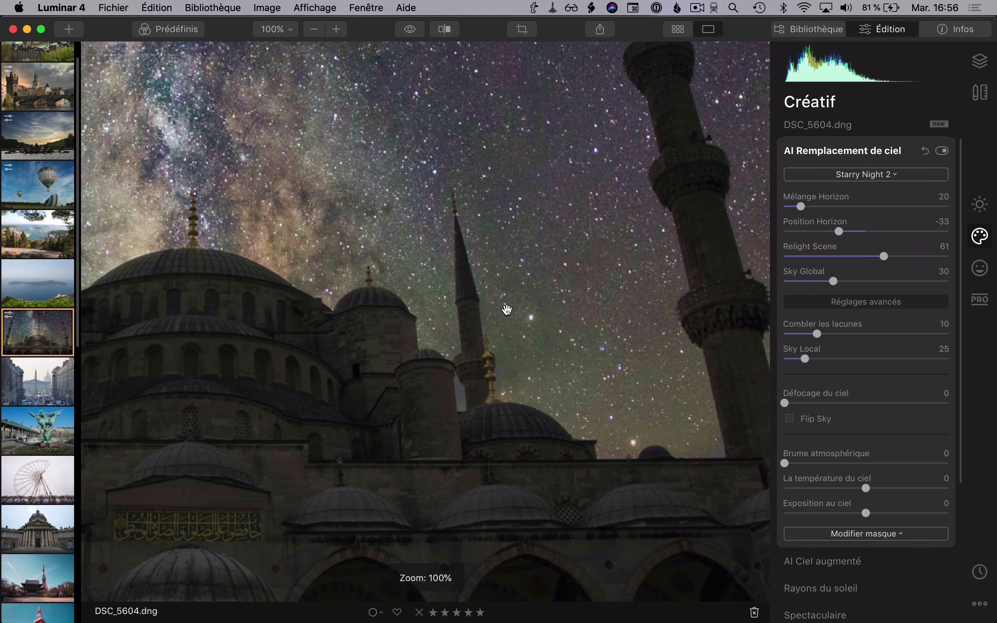
left_click_drag(490, 297, 347, 311)
left_click(312, 351)
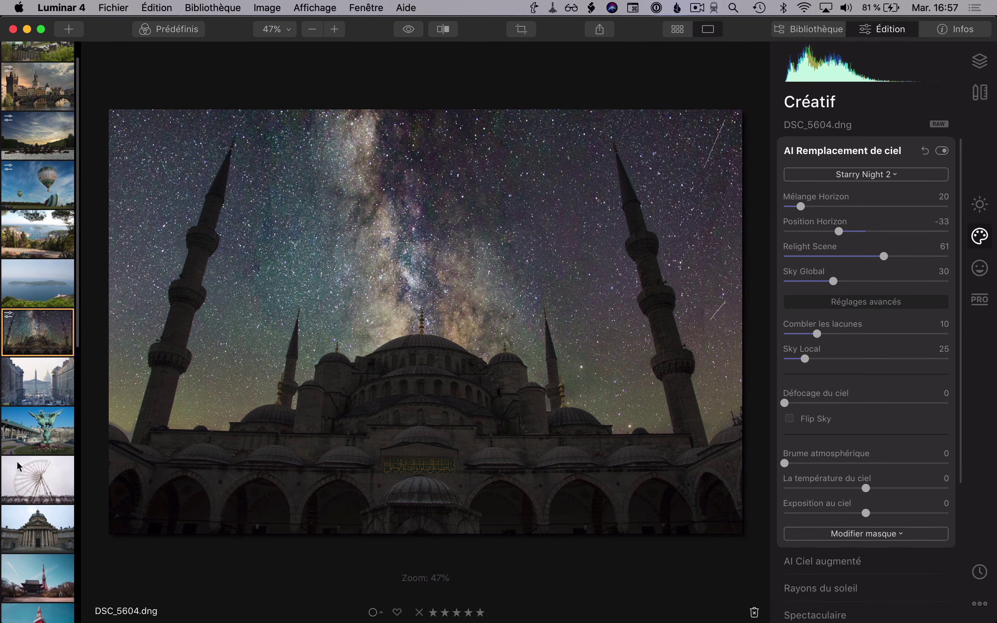
Step: Open the railway station photo IMG_7070.HEIC from further down the filmstrip
scroll(15, 479, "down", 5)
scroll(15, 479, "down", 3)
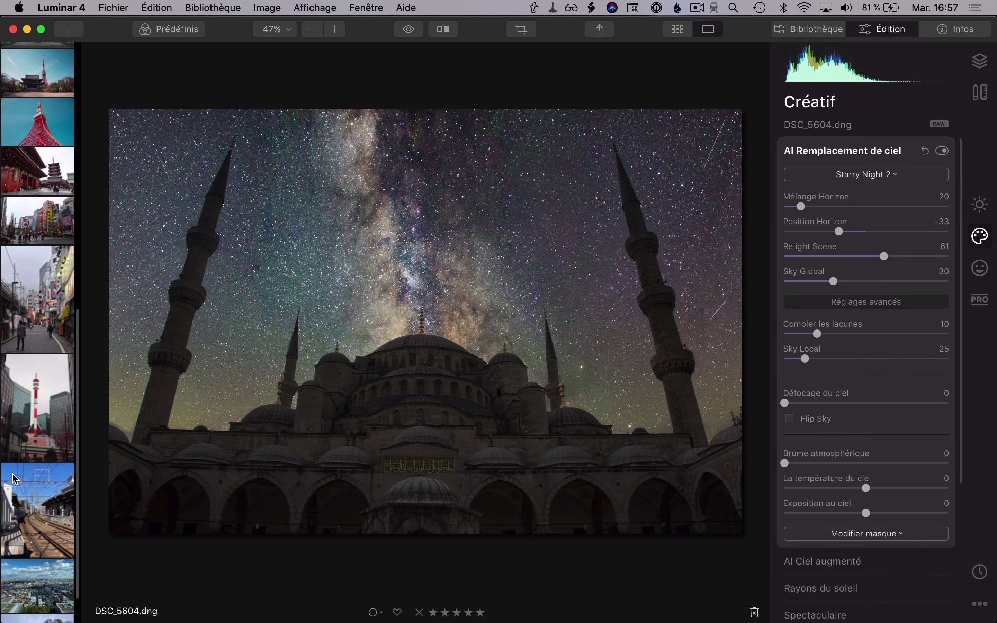
left_click(32, 452)
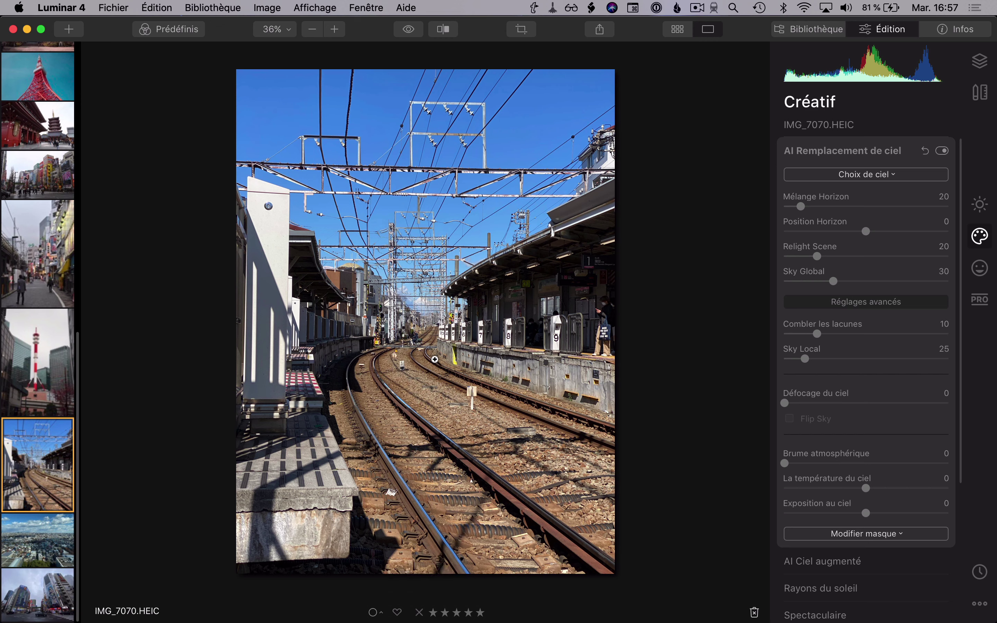
Step: Look through the other photos in the filmstrip and return to the railway station photo IMG_7070.HEIC
scroll(31, 252, "up", 20)
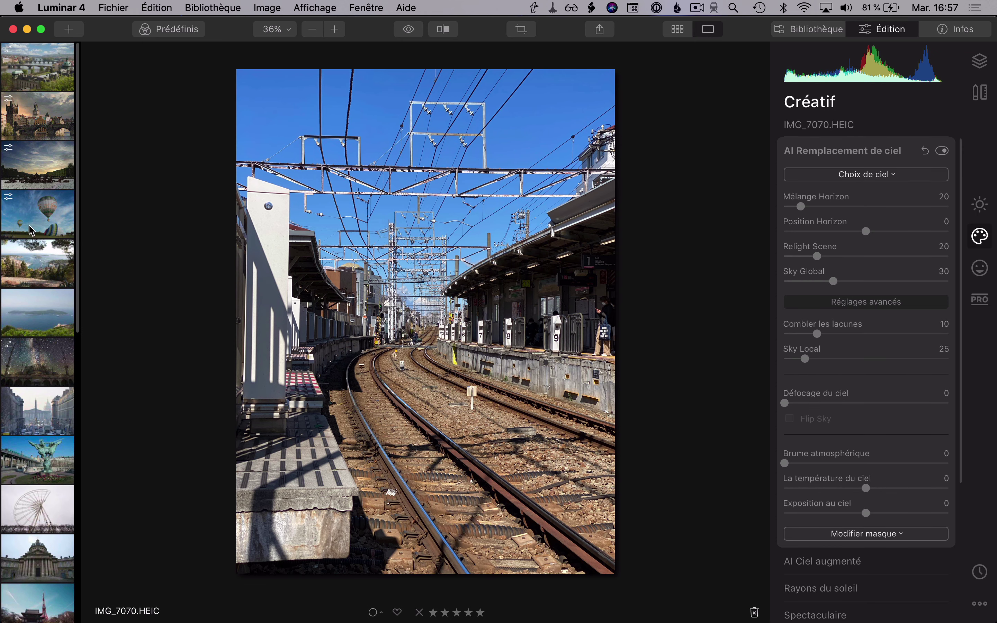
left_click(37, 214)
left_click(39, 157)
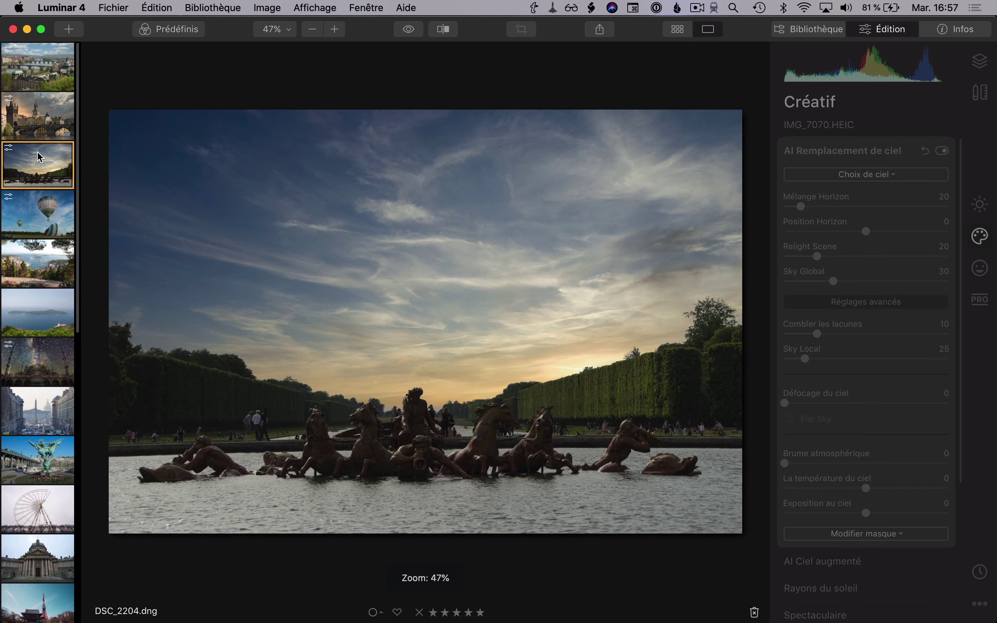
key("Left")
key("Left")
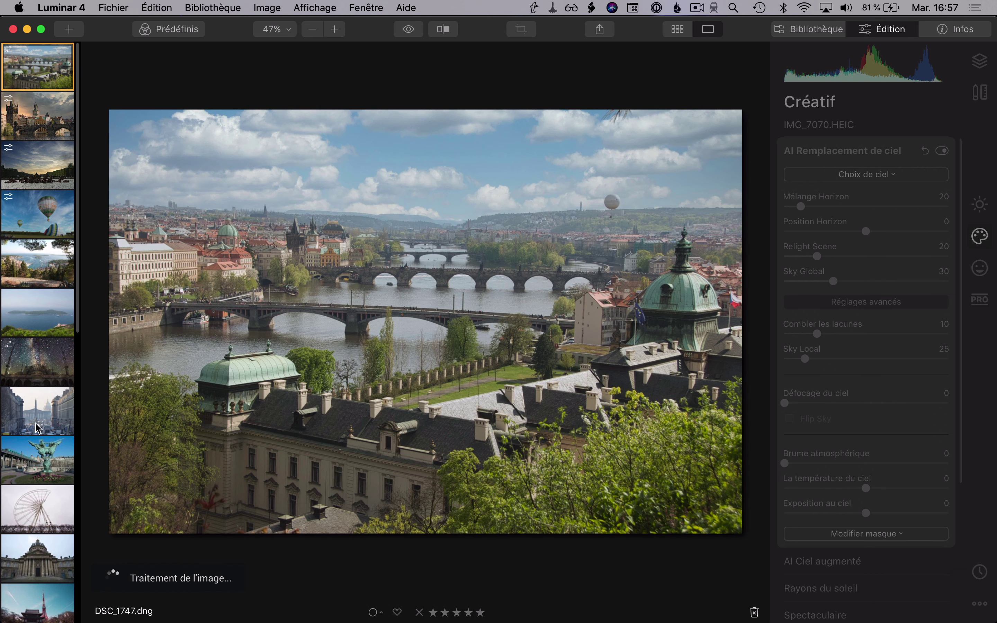
left_click(39, 359)
key("Right")
key("Right")
key("Right")
key("Right")
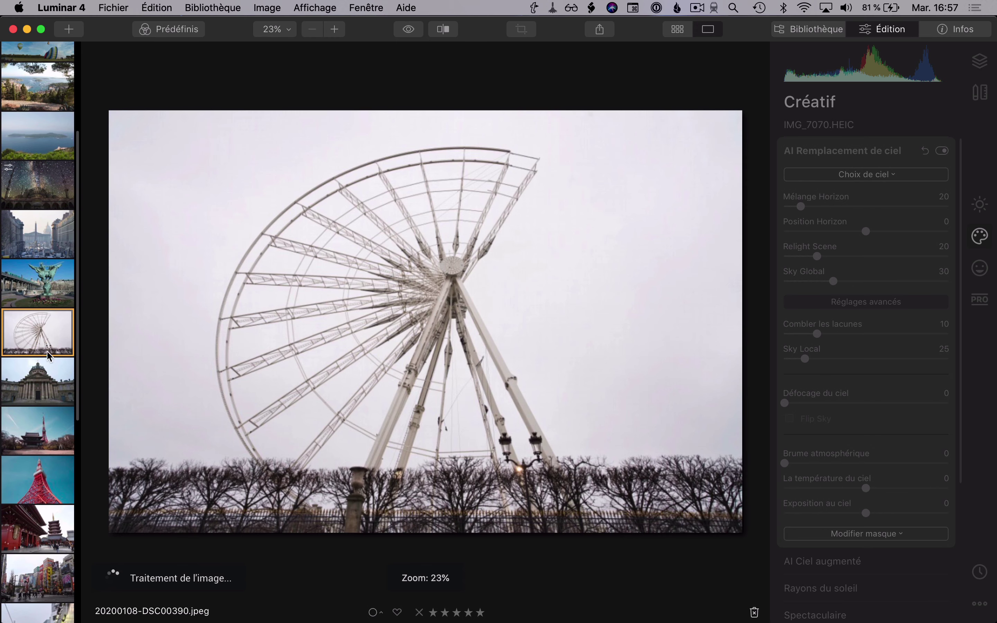
scroll(50, 524, "down", 10)
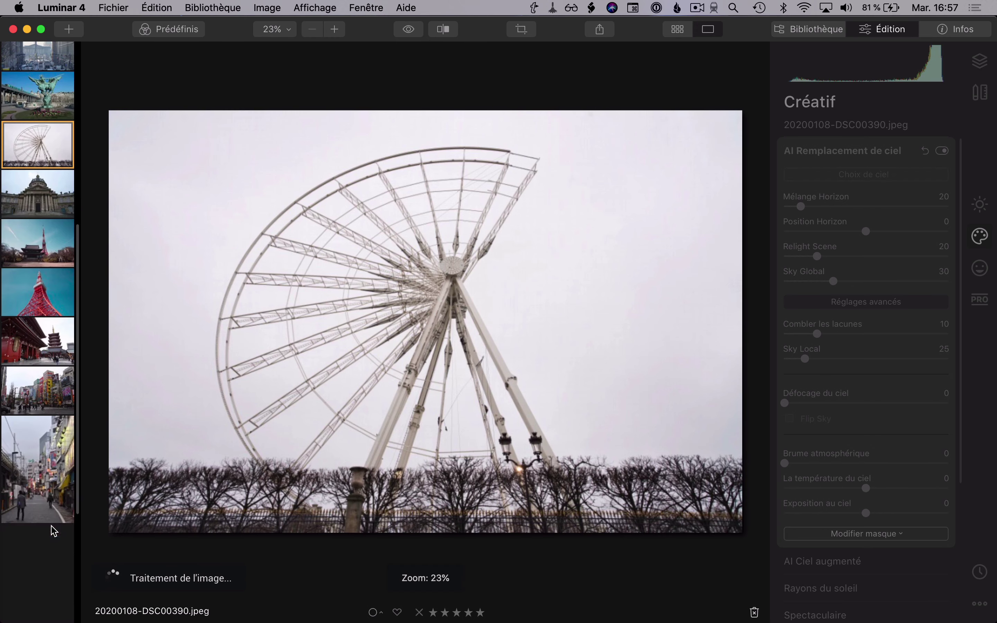
scroll(32, 519, "up", 2)
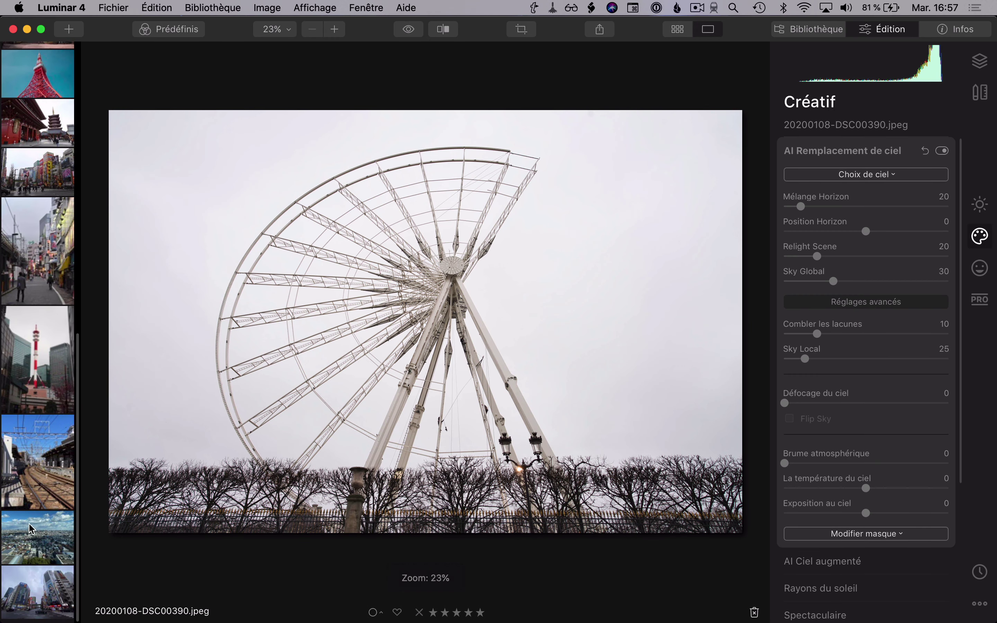
left_click(34, 495)
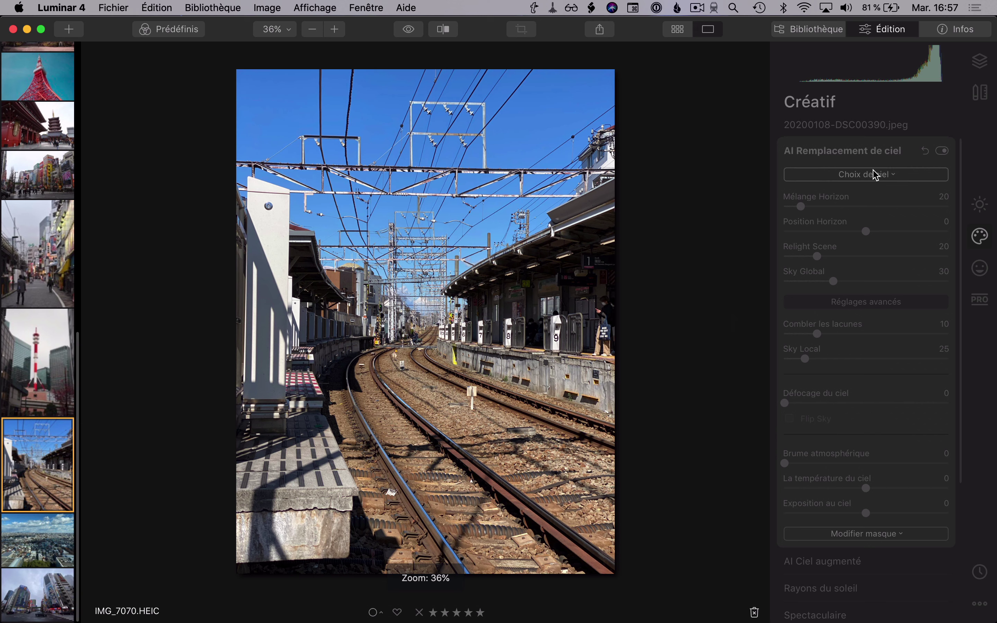
Step: Replace the station photo's sky with Blue Sky 2 and set Position Horizon to 16
left_click(889, 180)
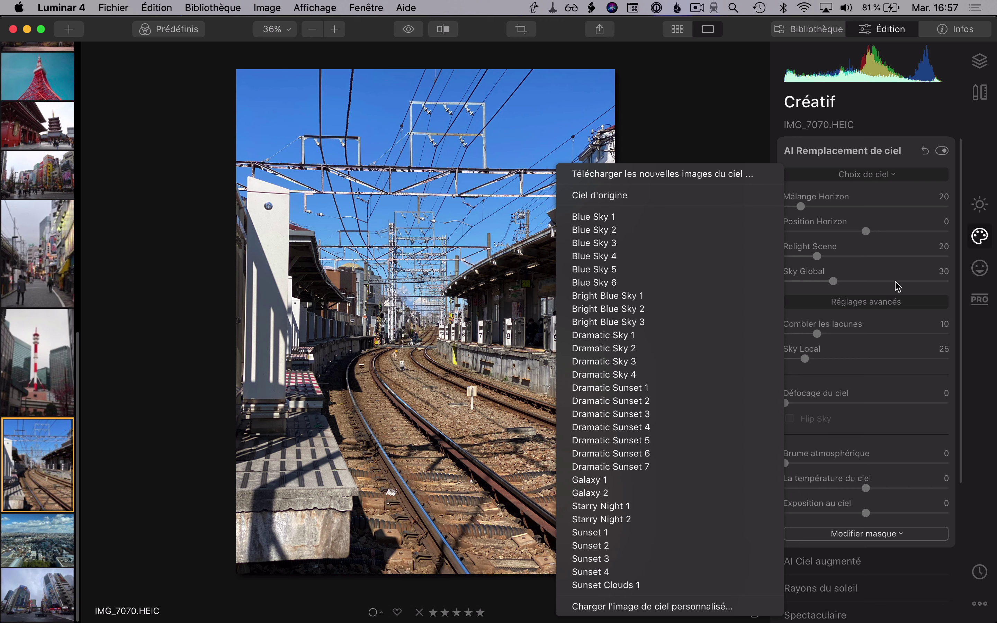
left_click(648, 232)
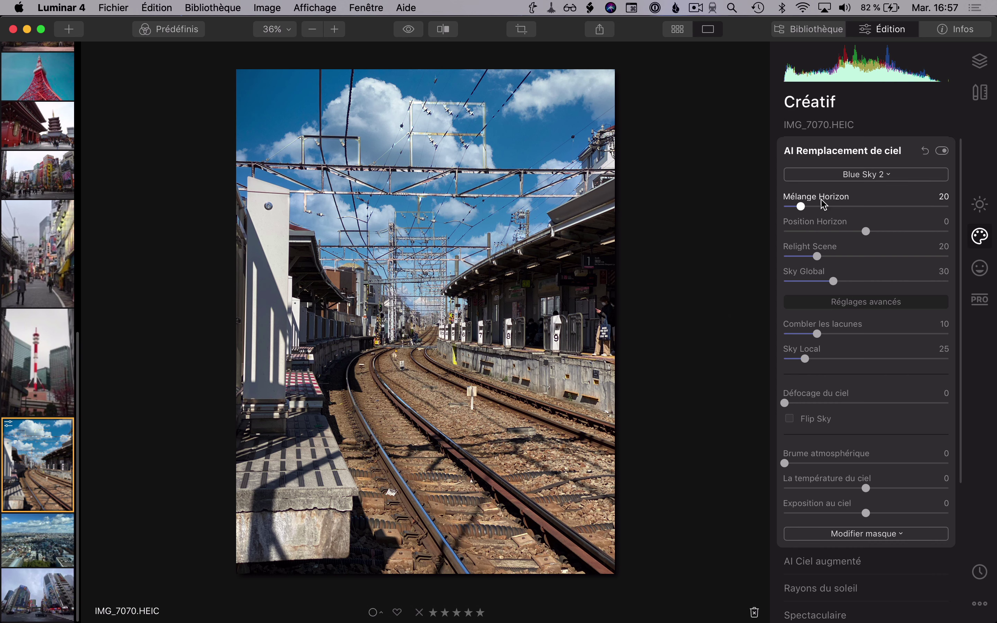
mouse_move(802, 207)
left_mouse_down()
mouse_move(810, 211)
mouse_move(800, 207)
left_mouse_up()
left_click_drag(866, 232, 885, 233)
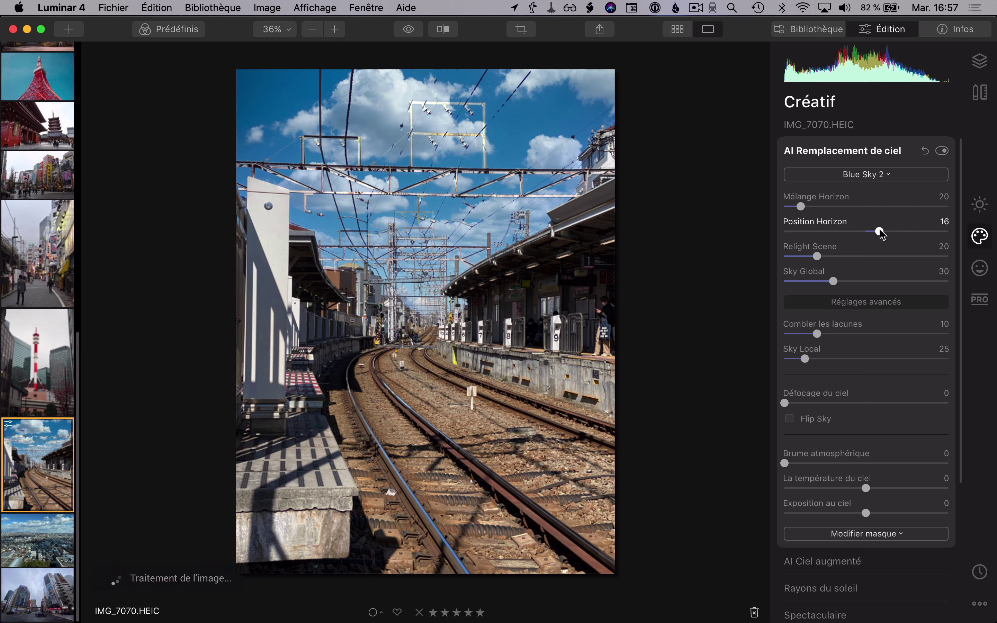
Step: Compare the overhead wires with and without the replaced sky at 100% zoom, and set Combler les lacunes to 40
left_click(368, 173)
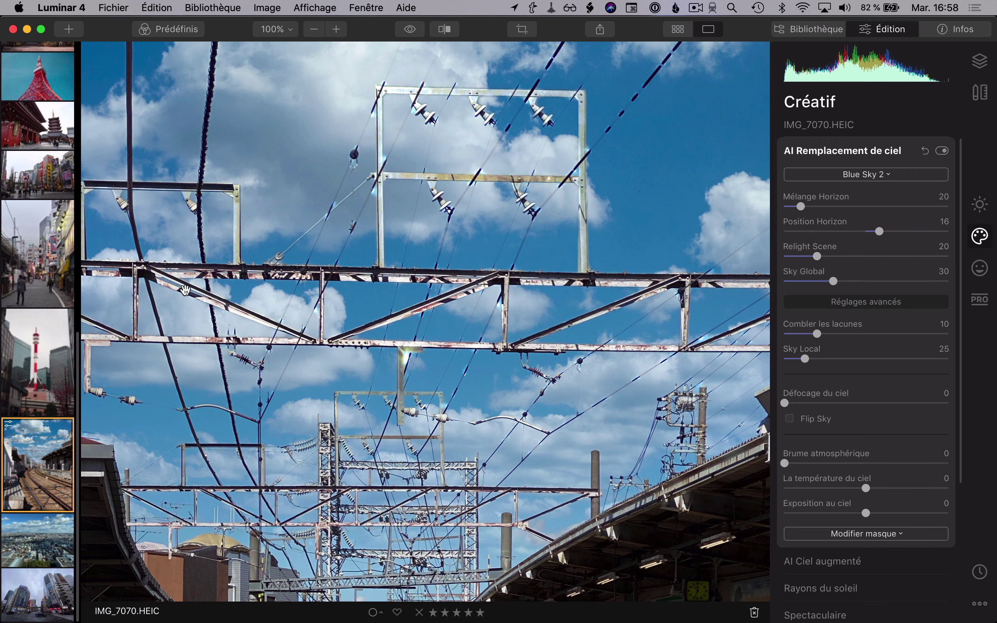
scroll(494, 257, "up", 3)
scroll(494, 256, "right", 3)
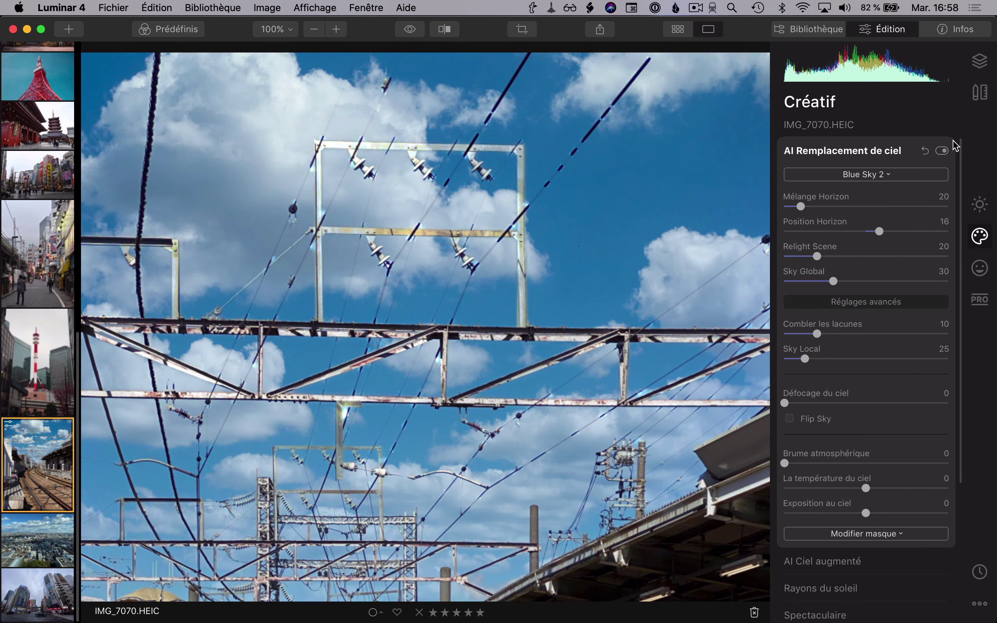
left_click(942, 151)
left_click(942, 151)
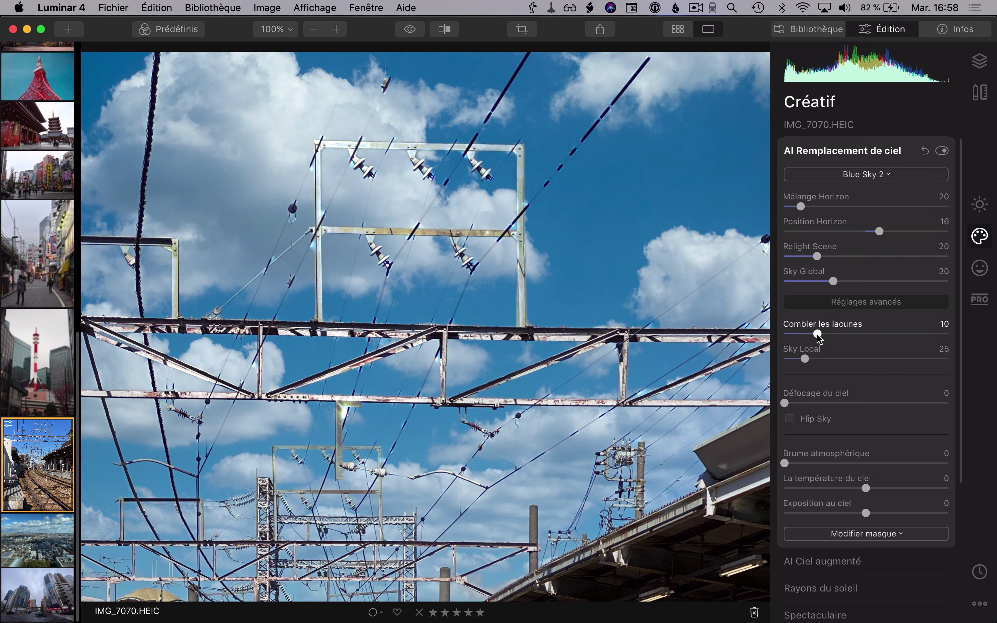
left_click_drag(818, 337, 919, 329)
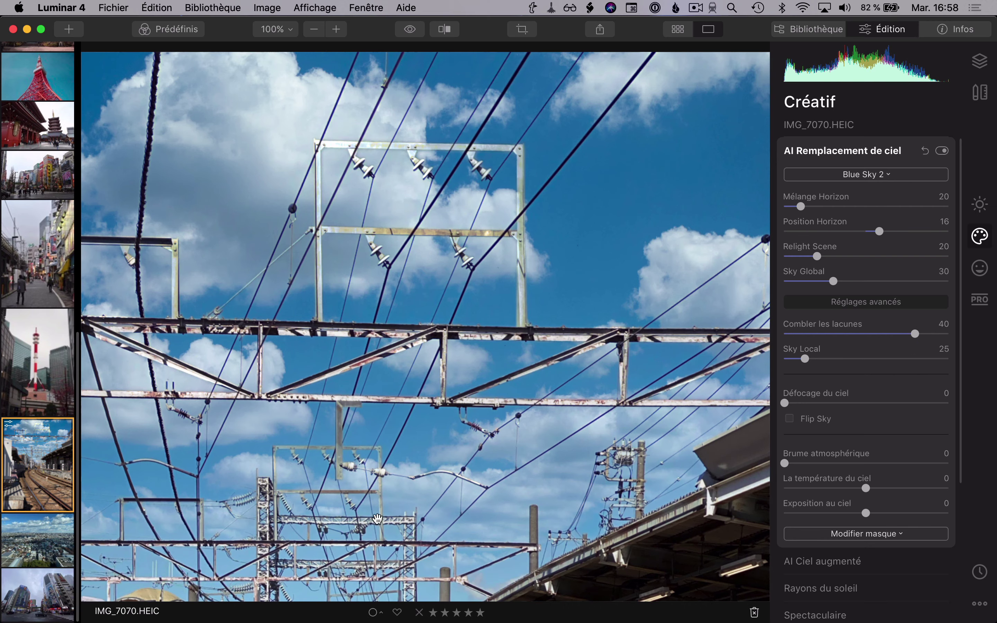
Step: Inspect the cables, gantries and horizon of the station photo up to 200% zoom, comparing them with and without the sky replacement
left_click_drag(365, 508, 551, 385)
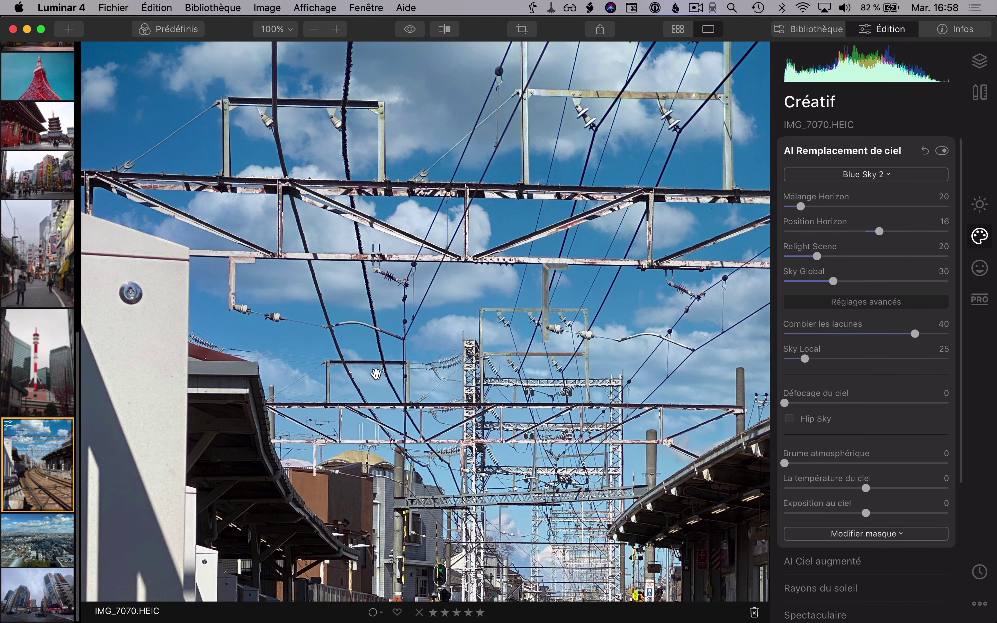
left_click_drag(379, 384, 374, 311)
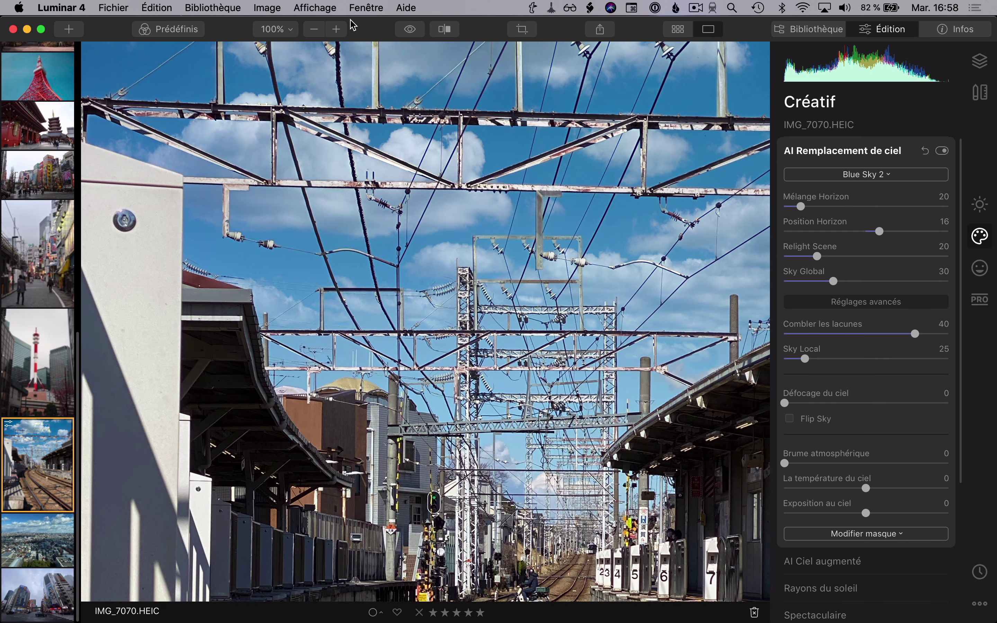
left_click(336, 29)
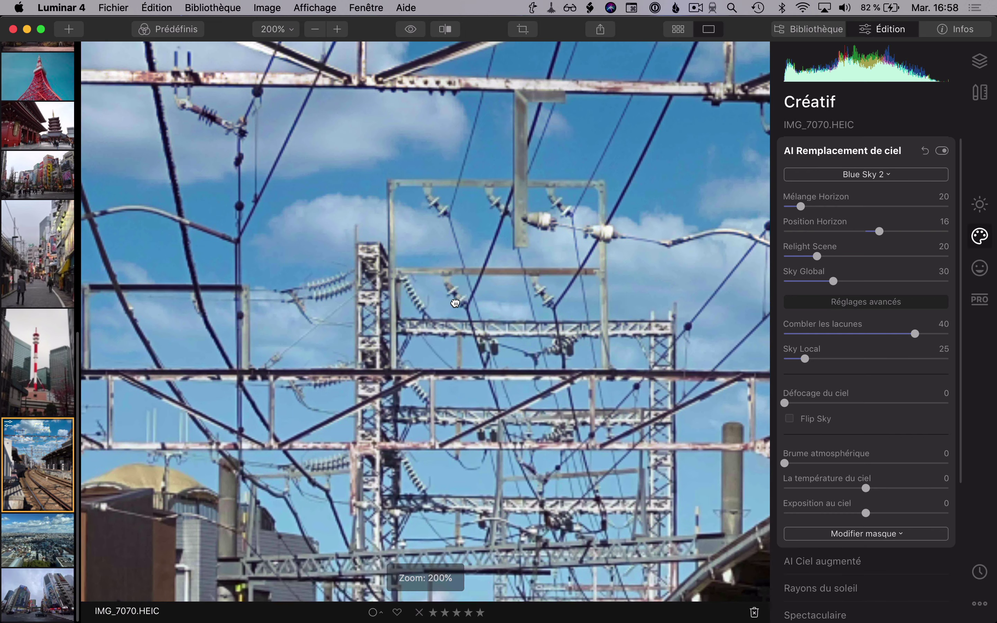
left_click_drag(455, 303, 394, 298)
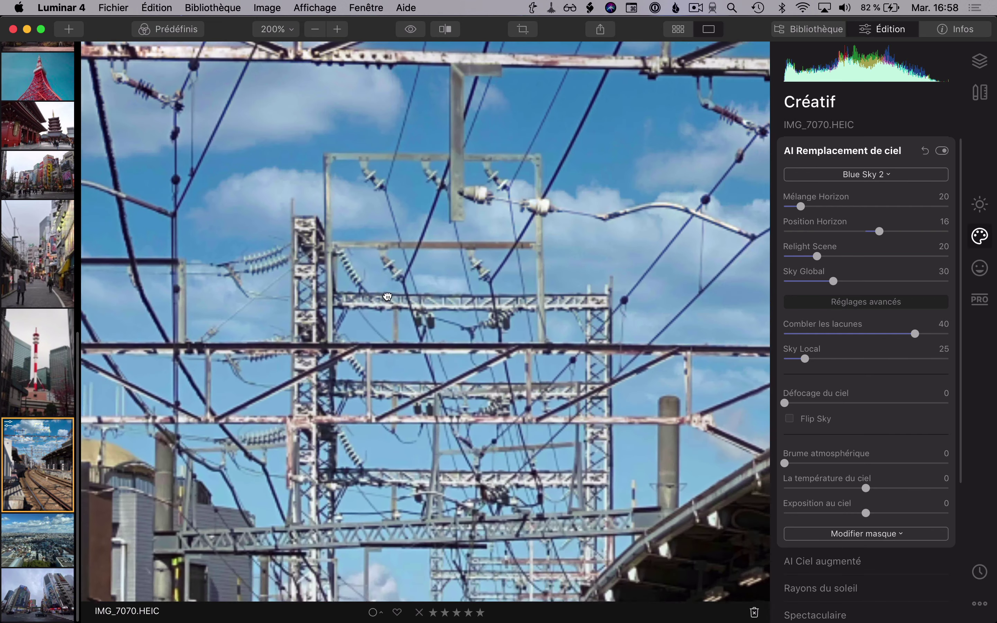
left_click_drag(618, 381, 447, 360)
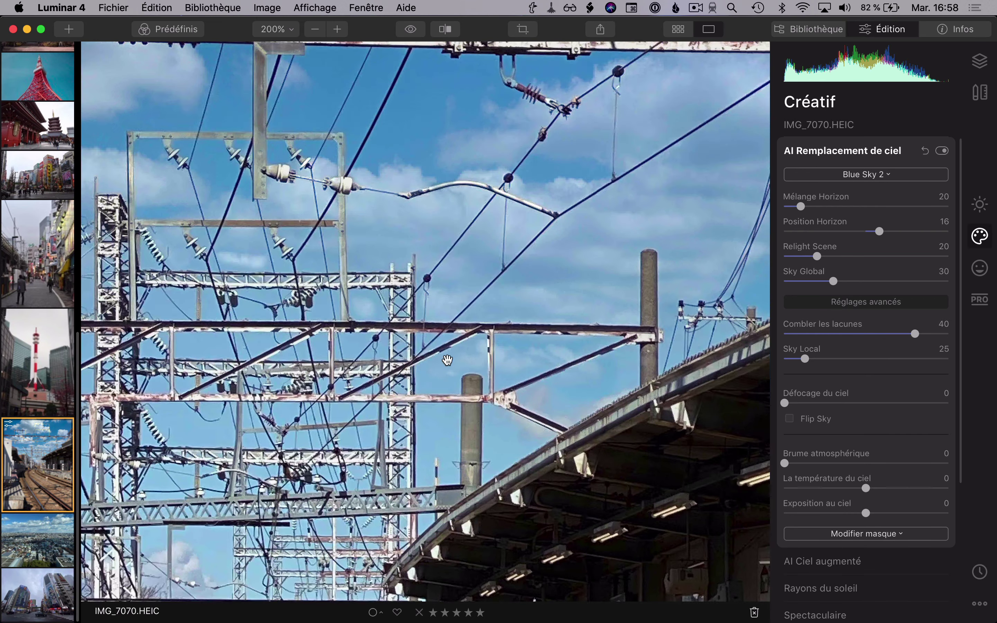
left_click_drag(426, 461, 556, 357)
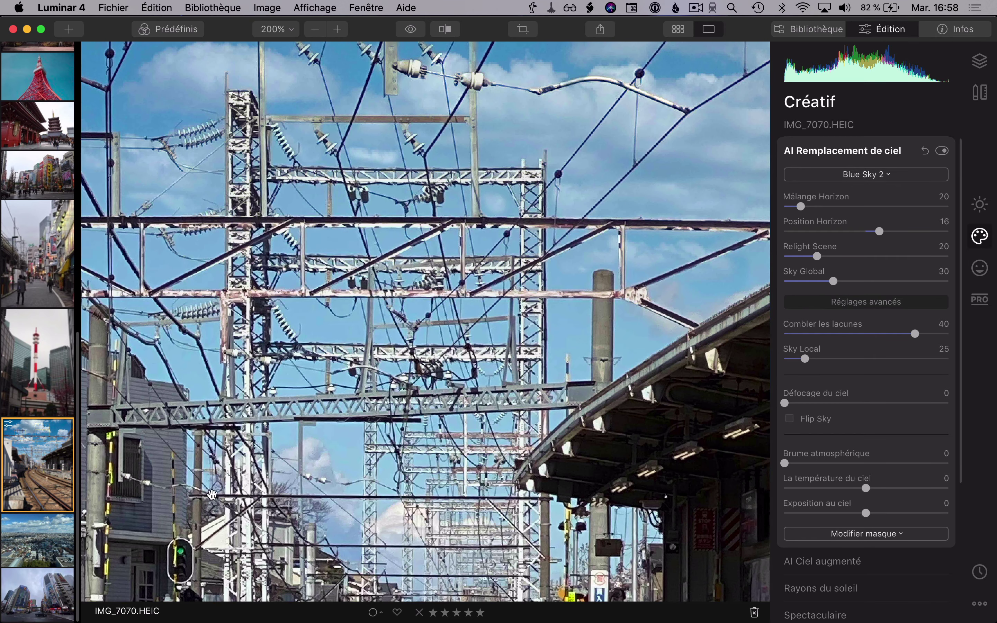
left_click_drag(212, 495, 249, 284)
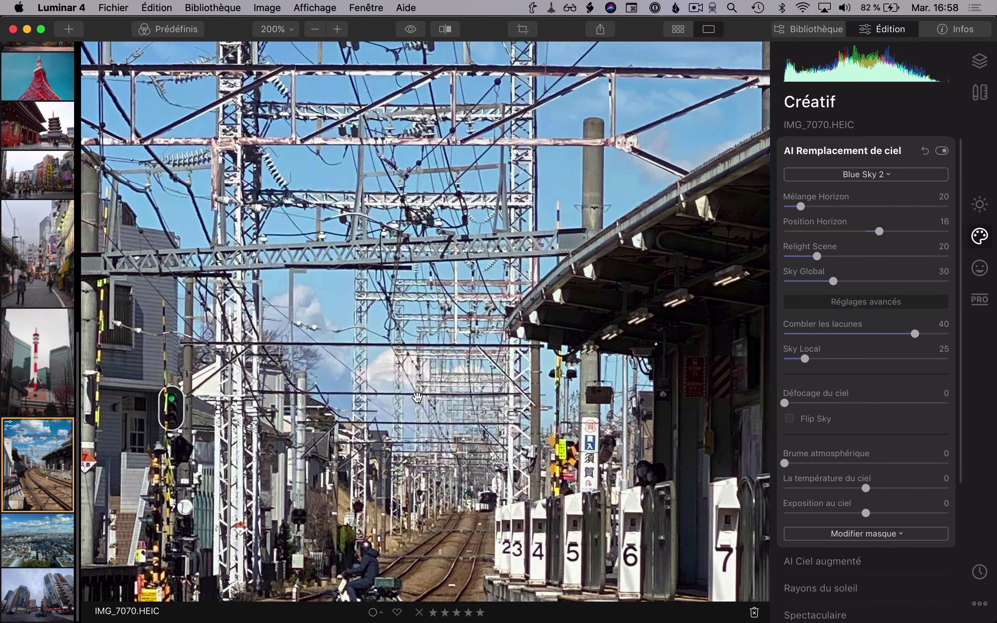
left_click(943, 151)
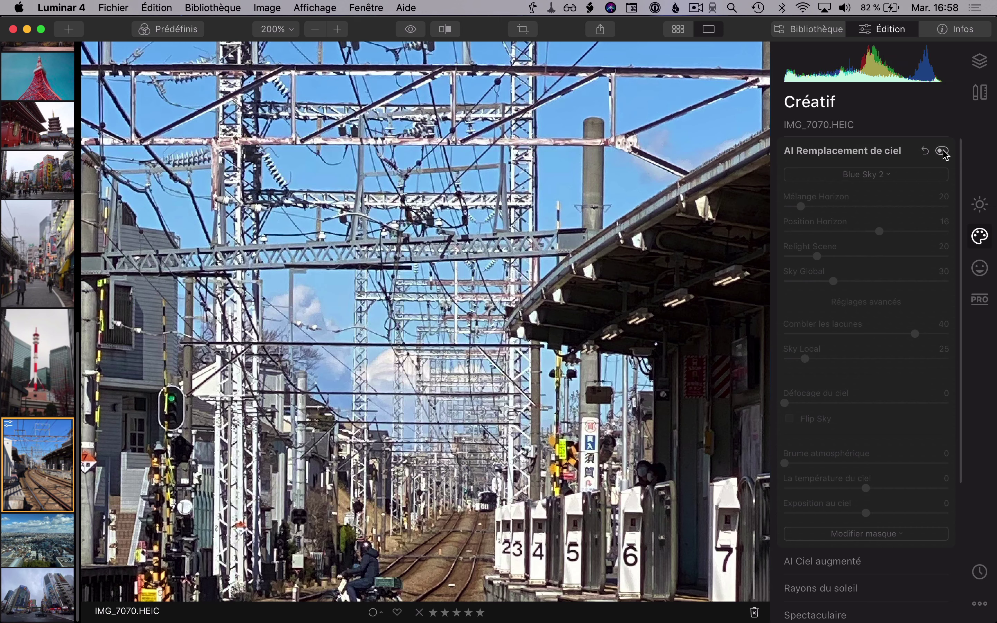
left_click(943, 151)
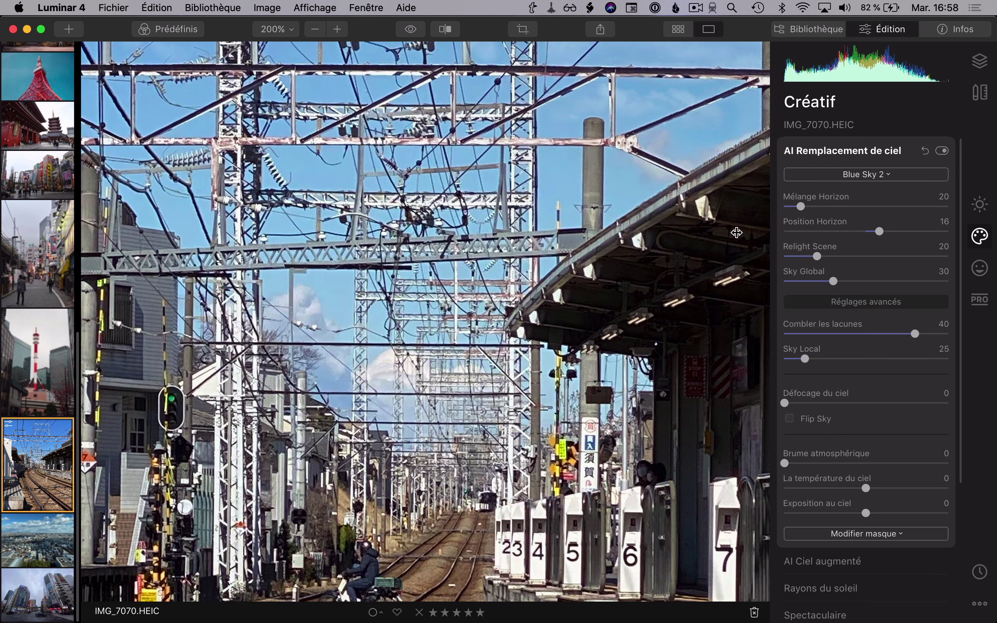
Step: Set Position Horizon to 13, compare the station photo with and without the replacement, and return to the full view
mouse_move(880, 233)
left_mouse_down()
mouse_move(819, 235)
mouse_move(878, 235)
left_mouse_up()
left_click(942, 151)
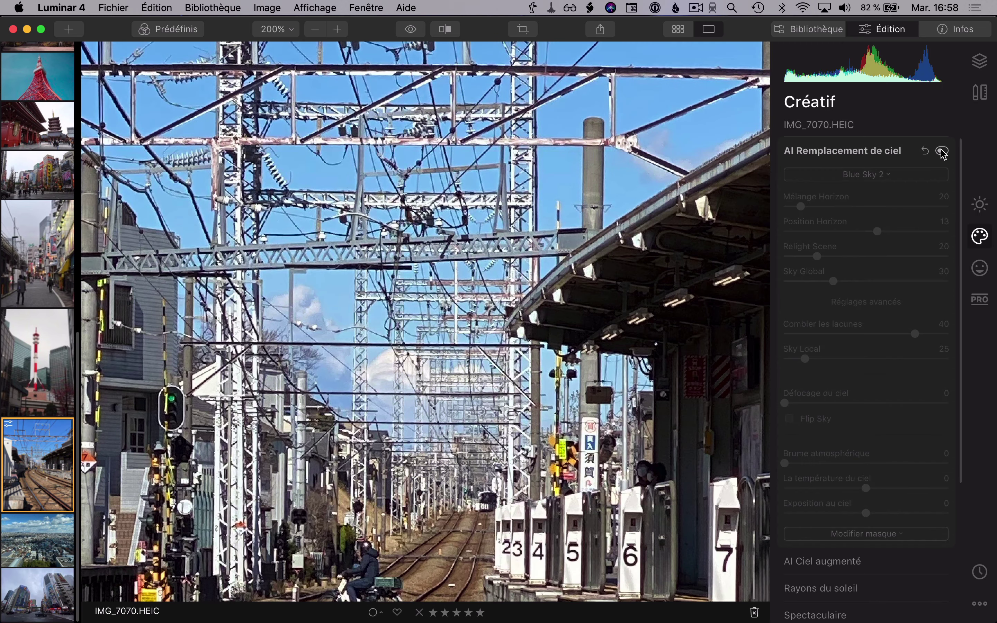
left_click(942, 151)
left_click(497, 297)
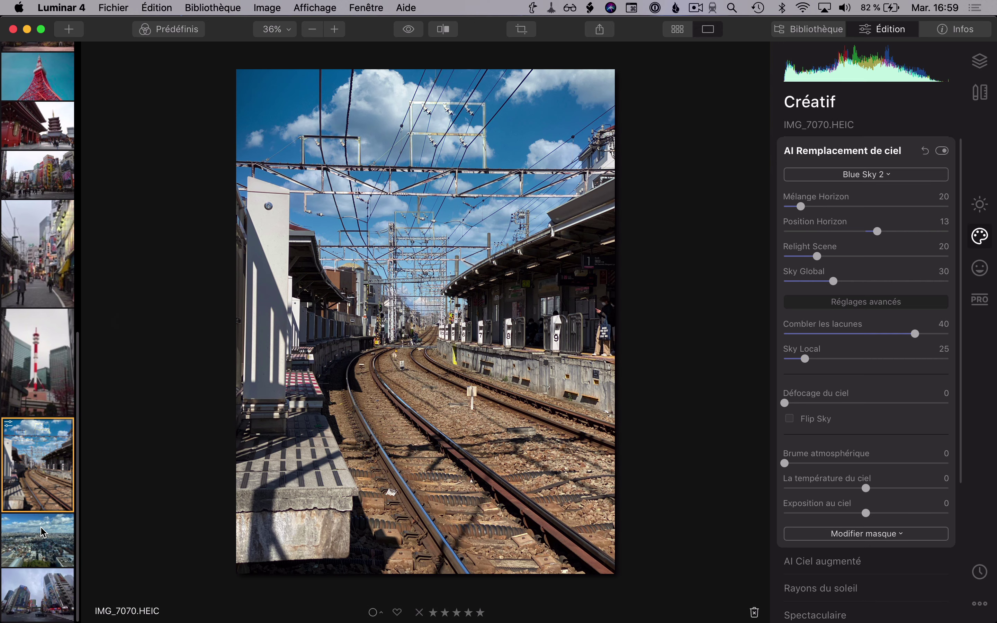
Step: Try the Starry Night 1 sky on the station photo and inspect the wires against it at 100% and 50% zoom
left_click(410, 165)
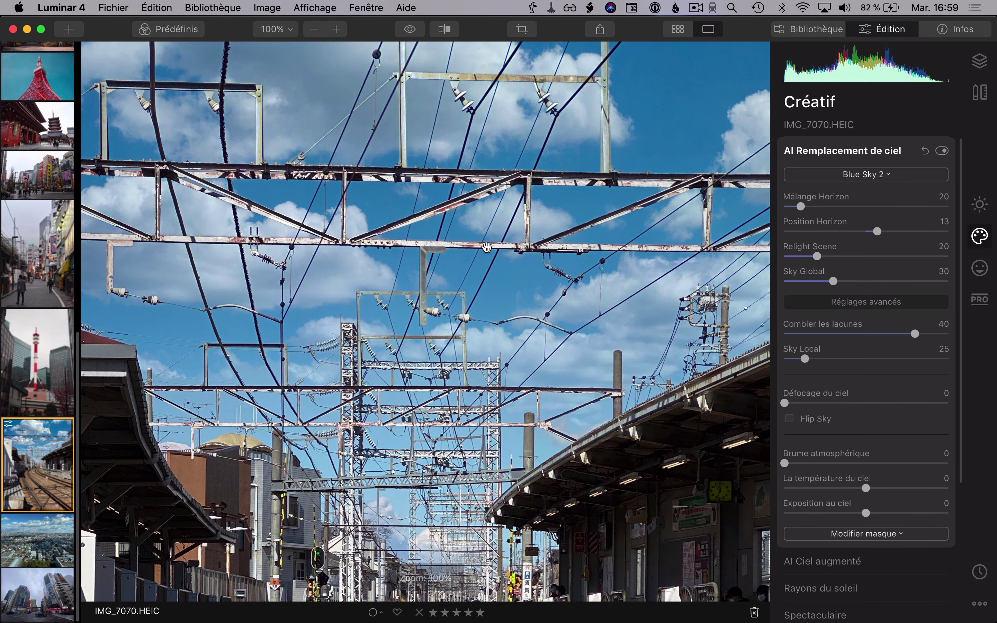
left_click(875, 182)
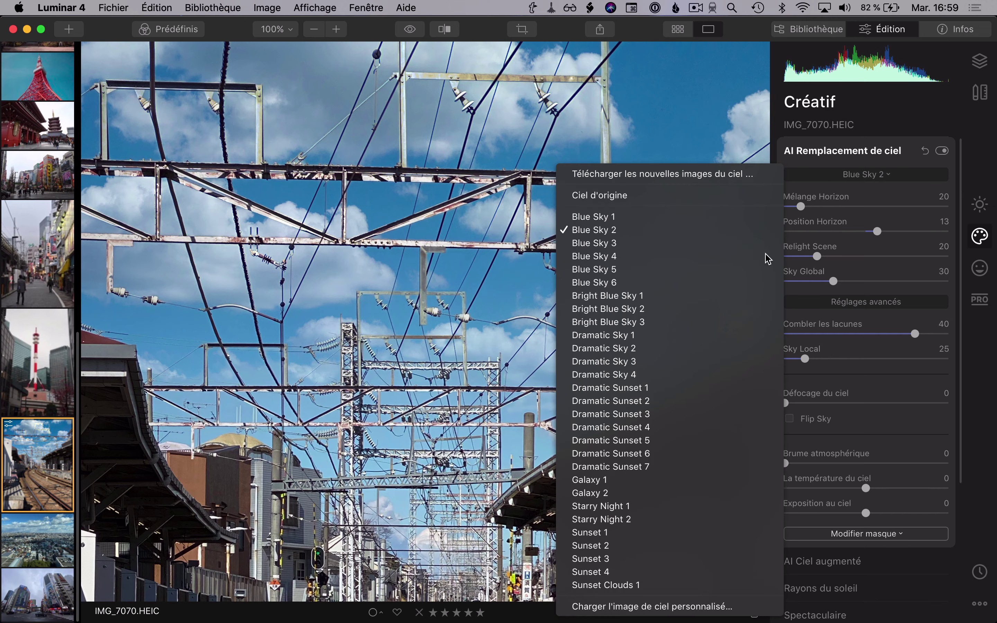
left_click(668, 506)
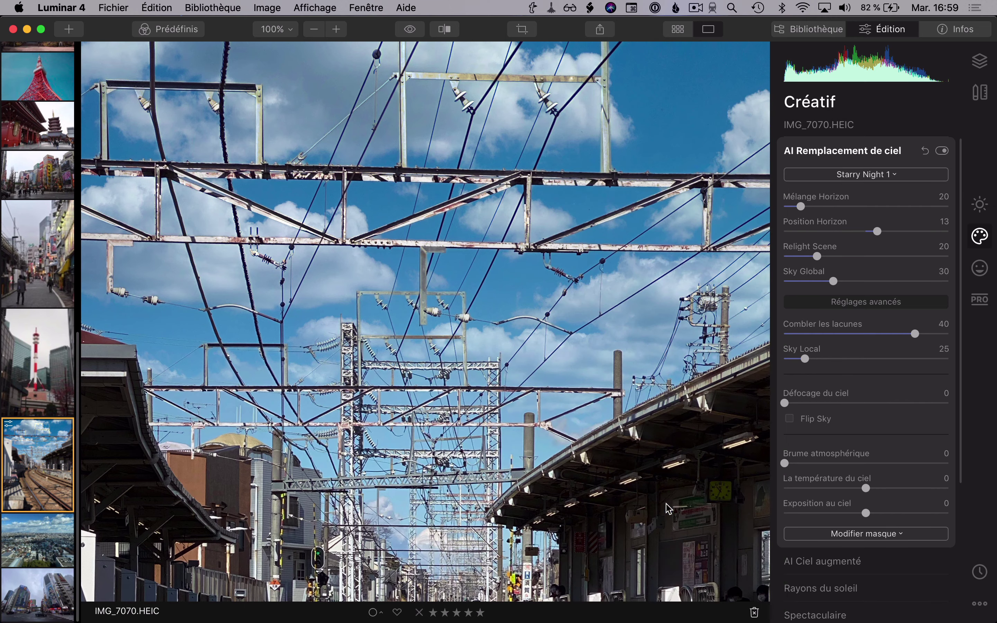
left_click(440, 347)
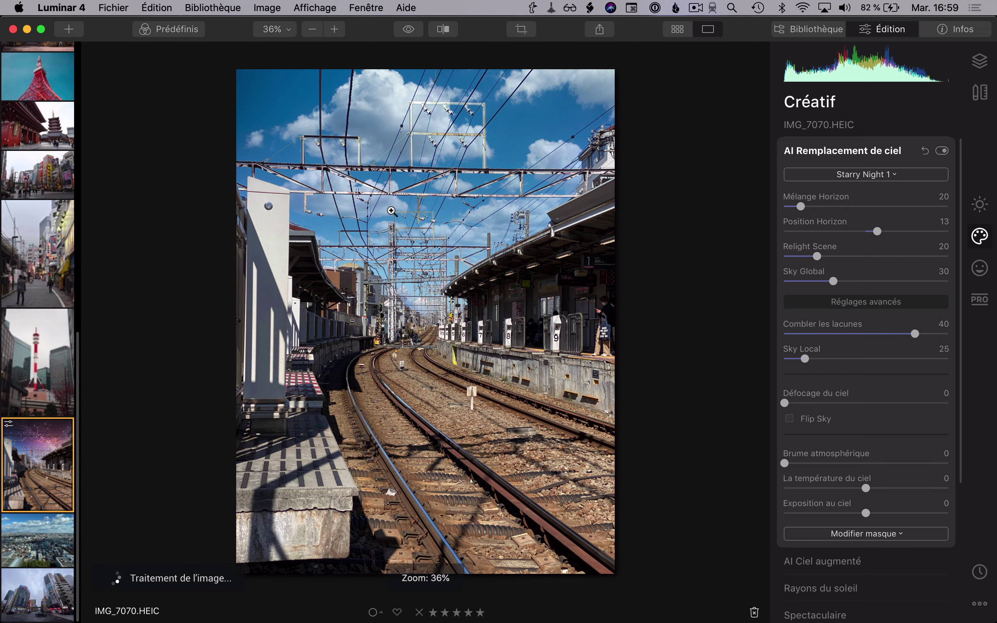
left_click(394, 176)
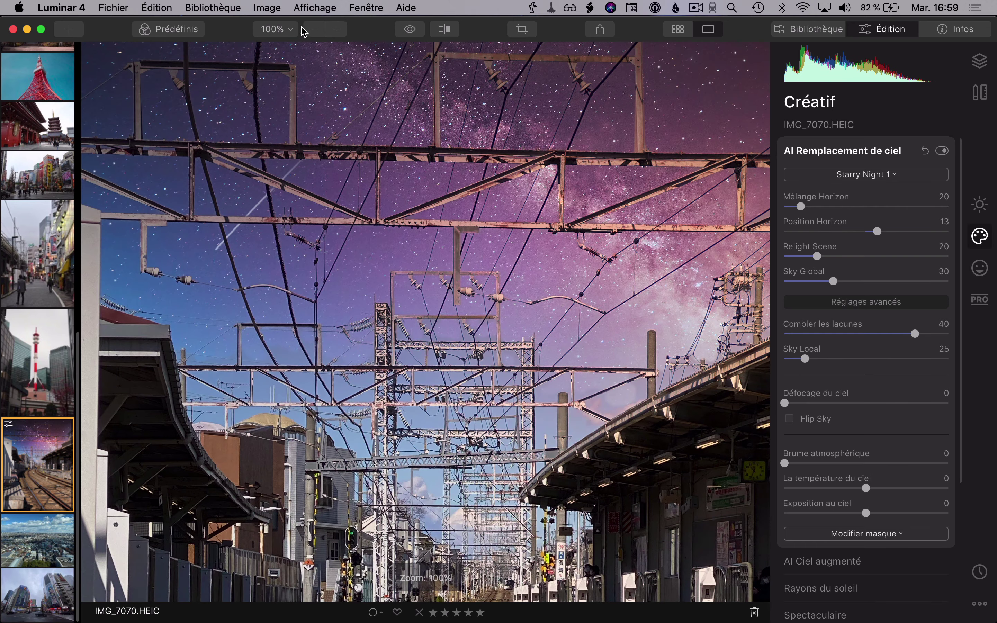
left_click(312, 29)
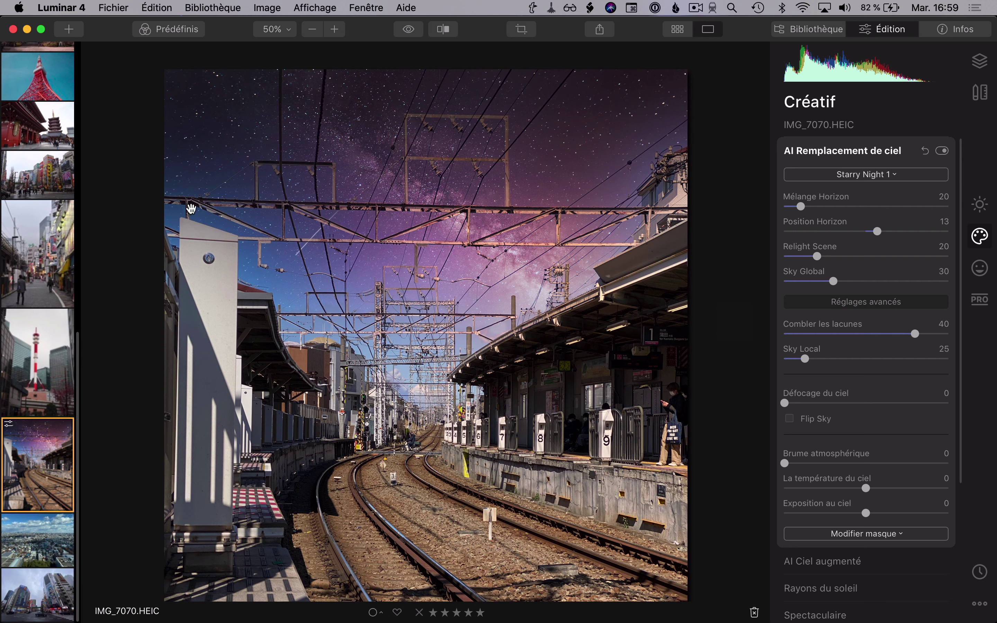
Step: Try the Galaxy 1 sky on the station photo and restore Ciel d'origine
left_click(884, 173)
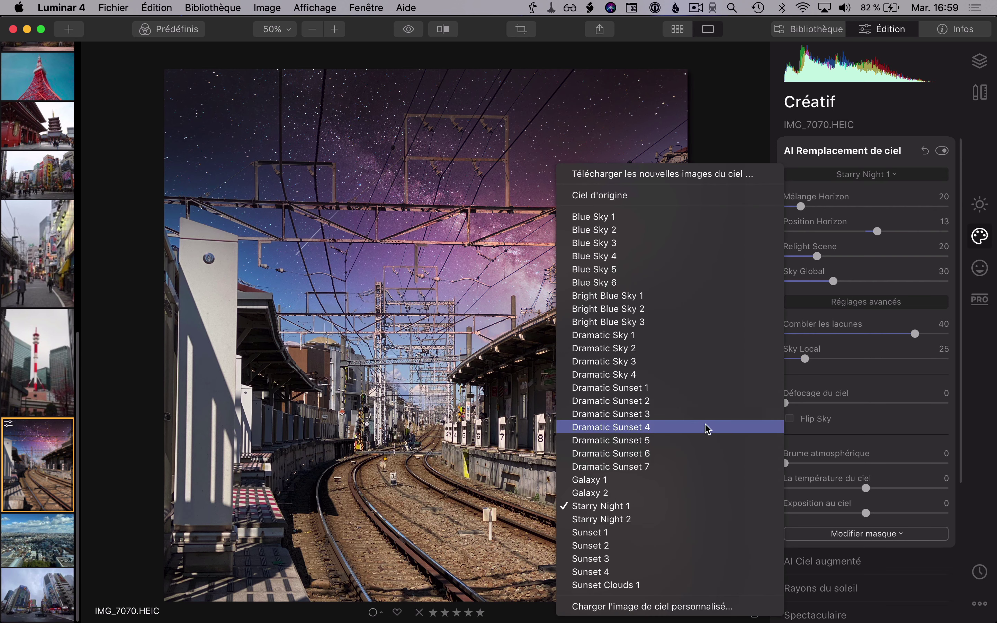
left_click(699, 478)
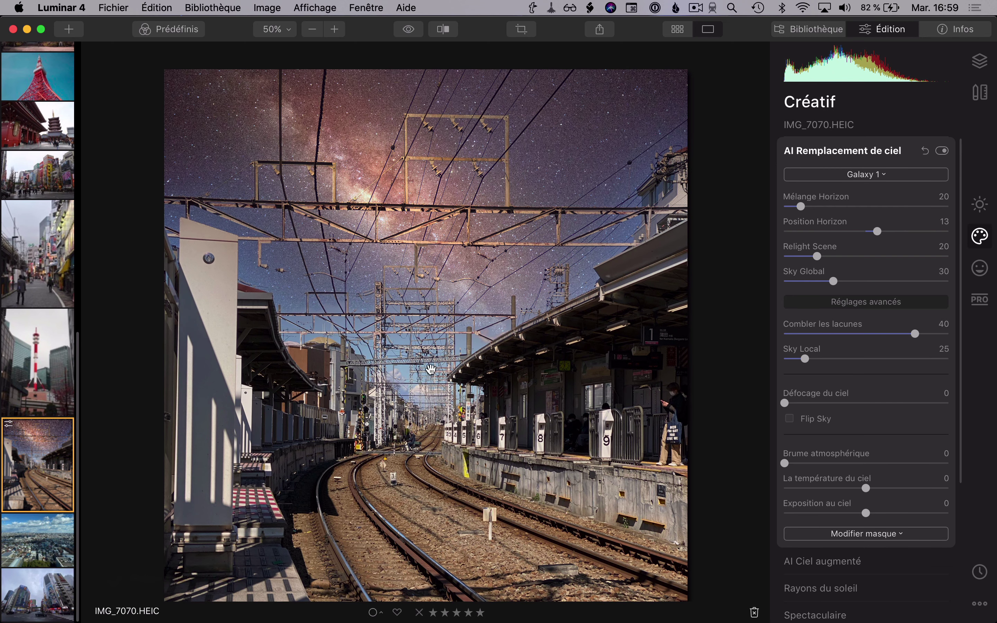
left_click(858, 176)
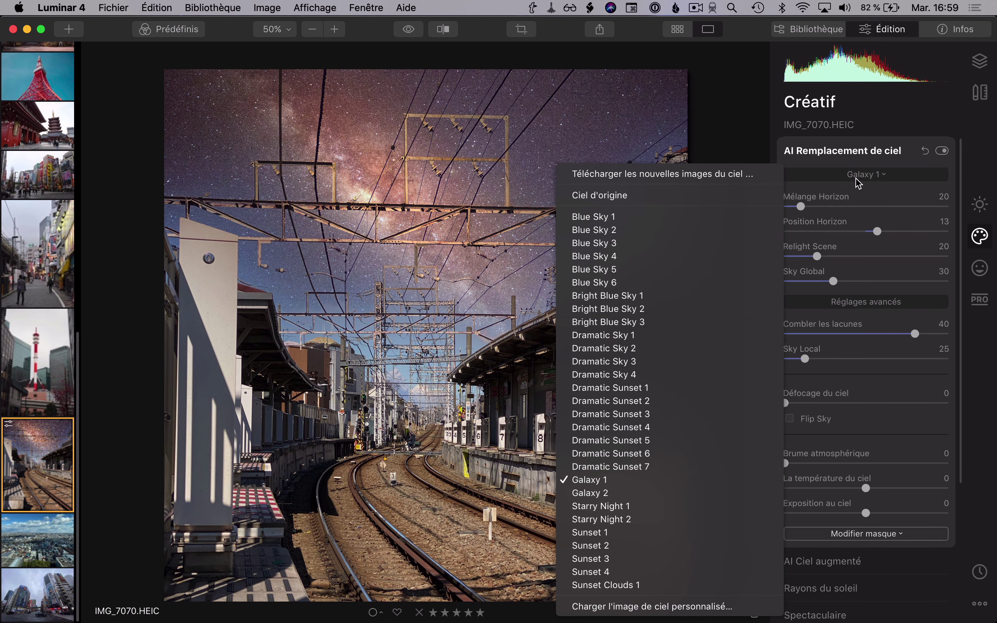
left_click(684, 200)
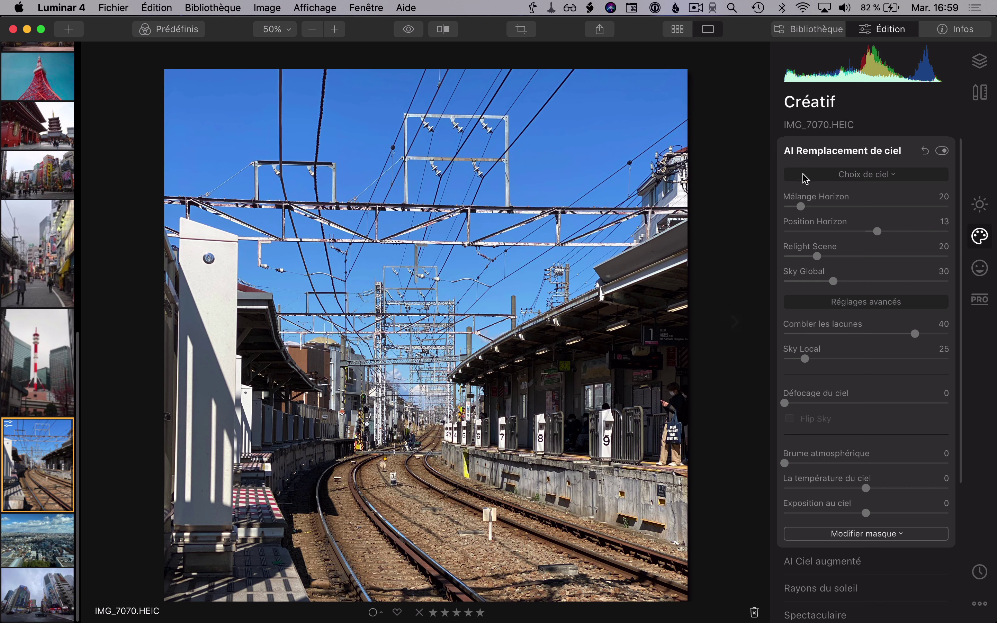
Step: Apply the Blue Sky 2 sky to the station photo and set La température du ciel to 21
left_click(870, 180)
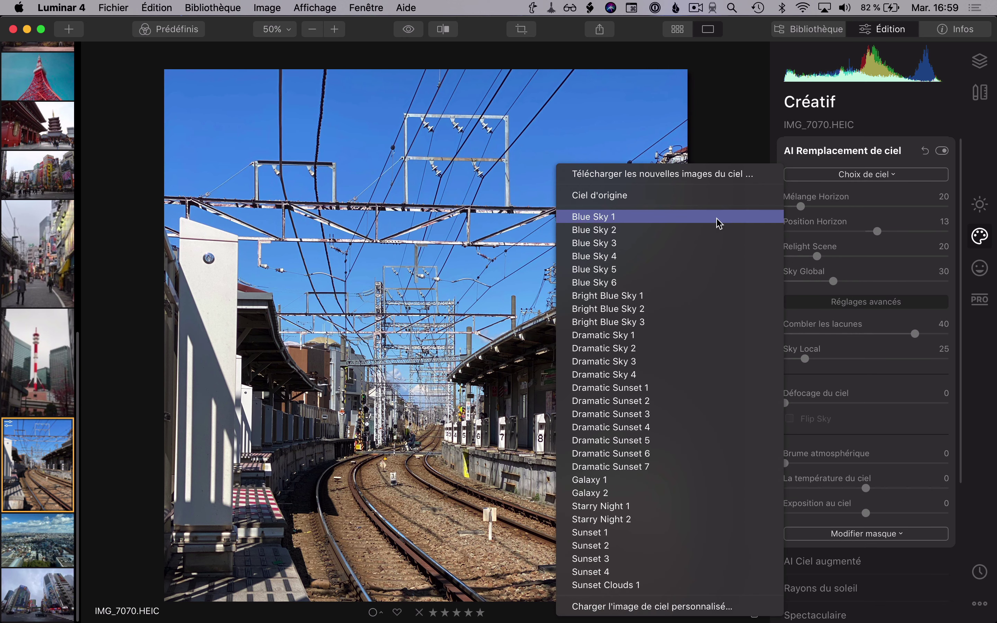
left_click(720, 229)
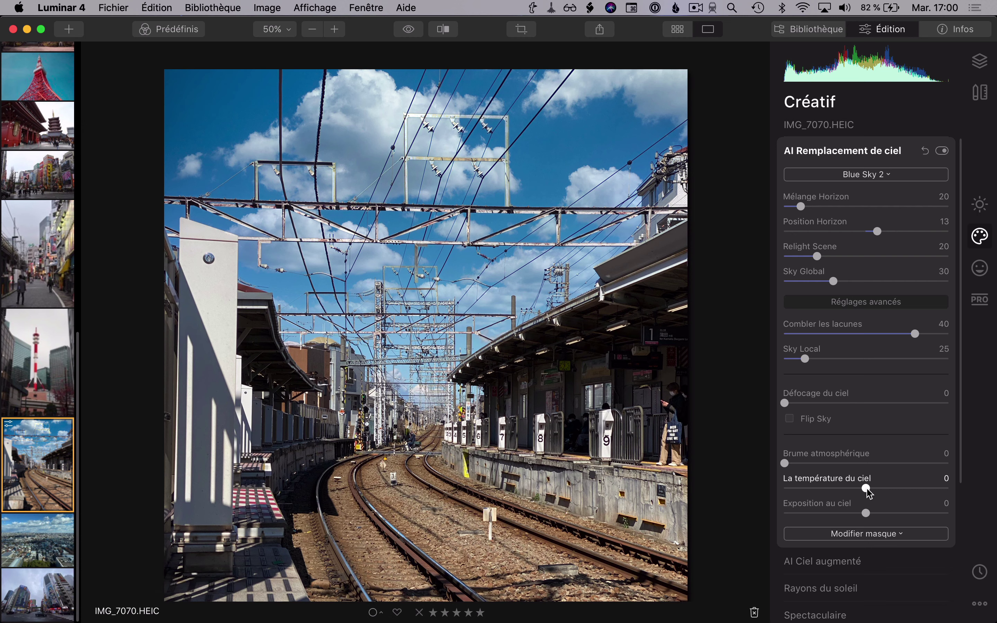
left_click_drag(869, 492, 887, 492)
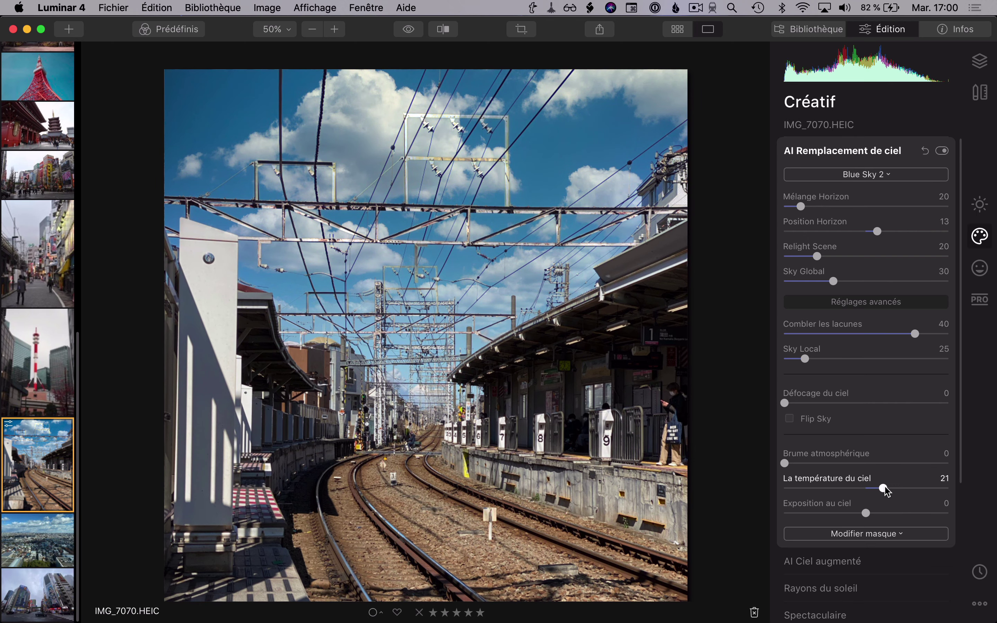
scroll(505, 268, "down", 3)
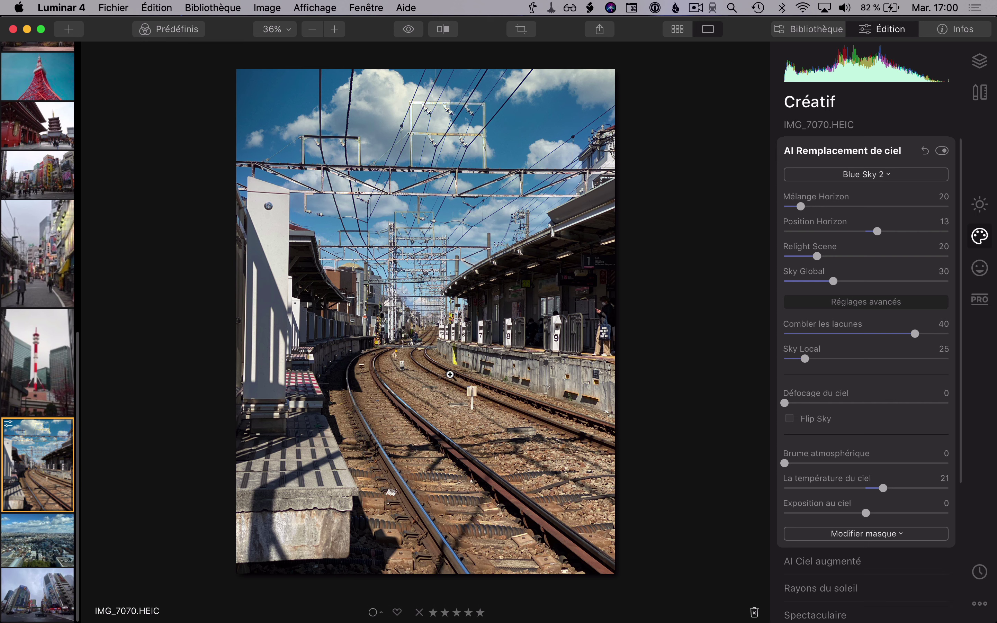
Step: Open the close-up photo of the red lattice tower and replace its sky with Galaxy 2
scroll(38, 560, "up", 10)
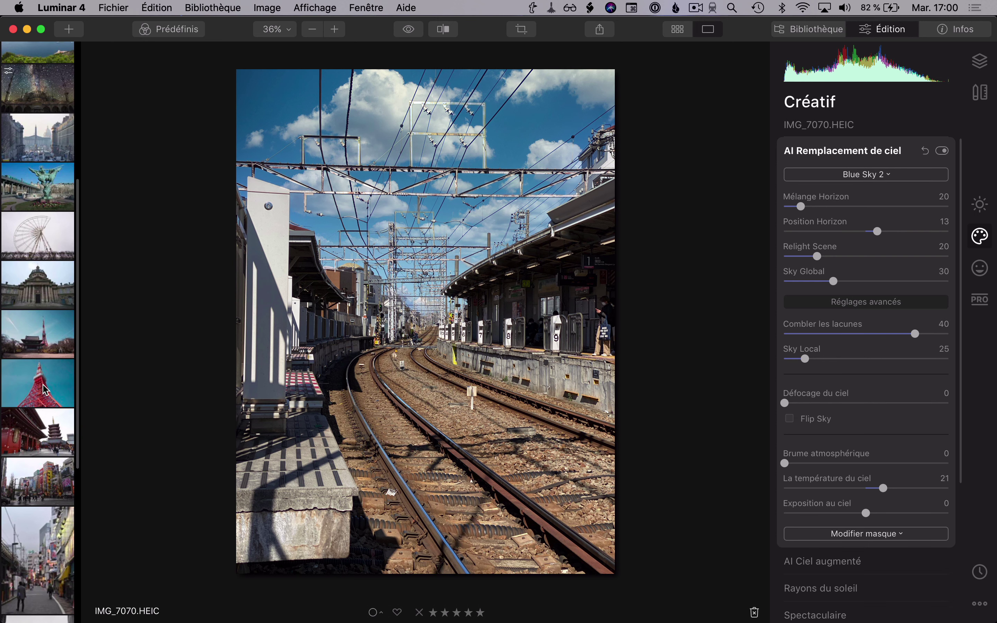
left_click(44, 390)
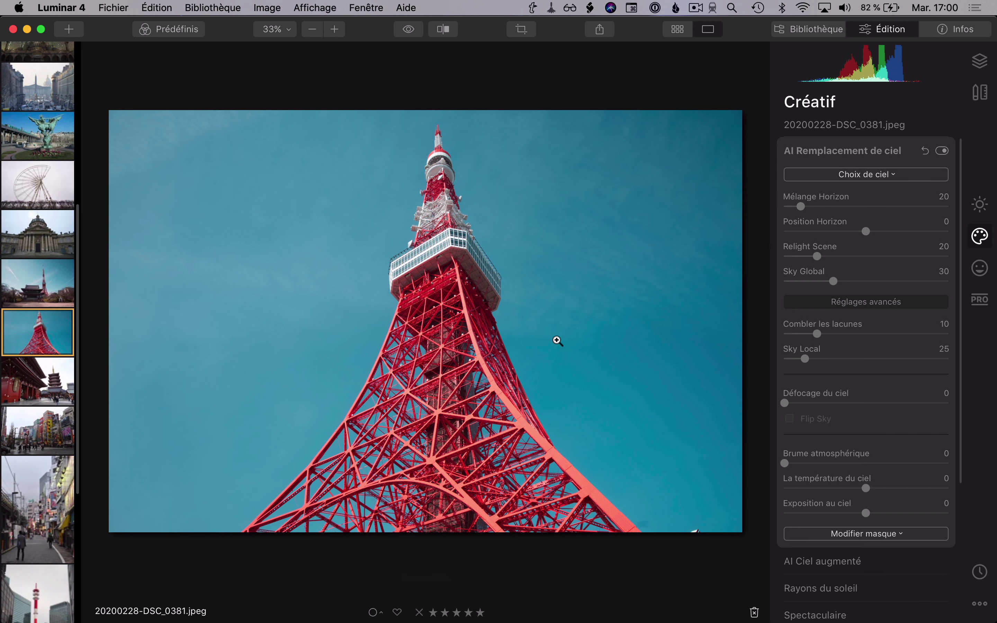
left_click(878, 180)
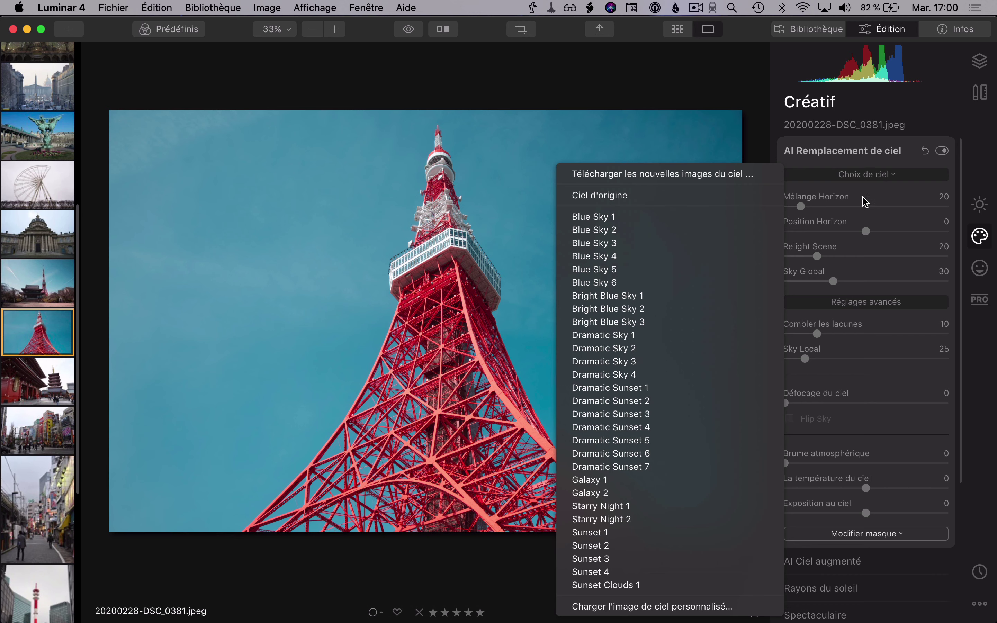
left_click(640, 494)
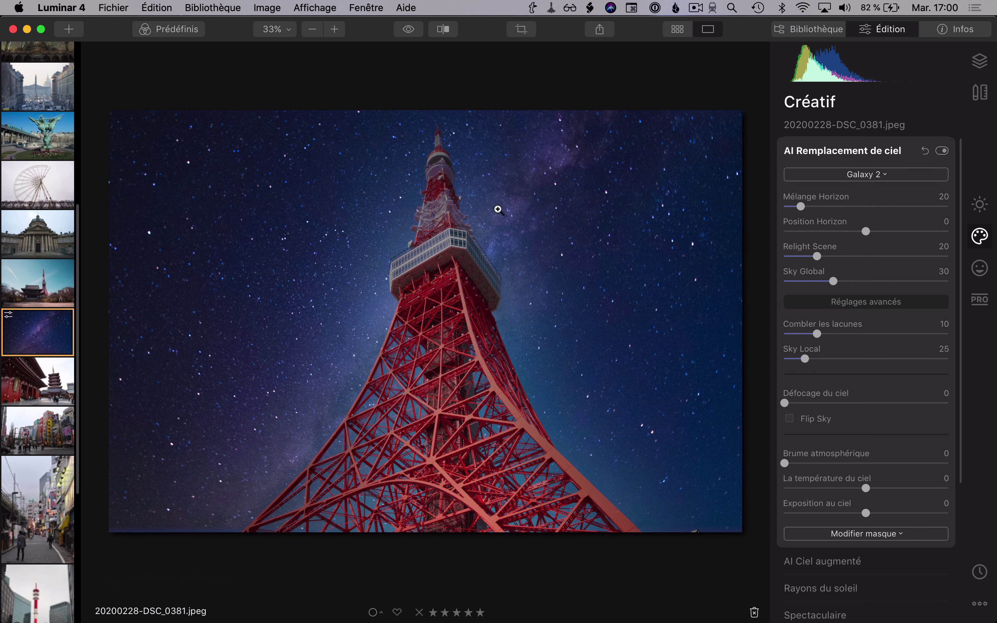
Step: Inspect the tower's antenna, observation deck and lattice edges against the galaxy sky at 100% zoom
left_click(425, 255)
left_click_drag(424, 255, 447, 398)
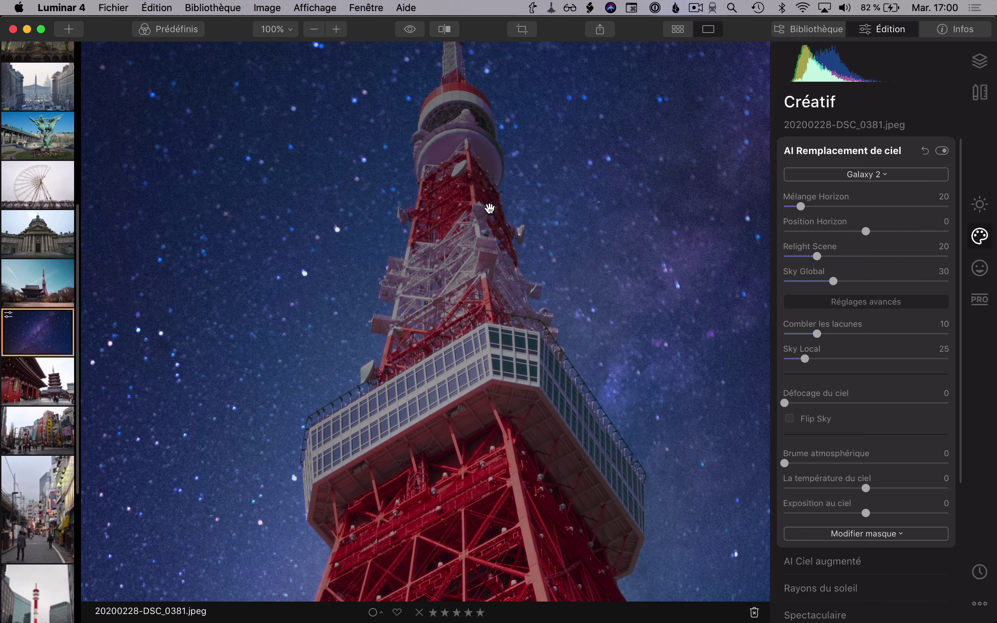
scroll(481, 421, "up", 5)
scroll(480, 422, "right", 5)
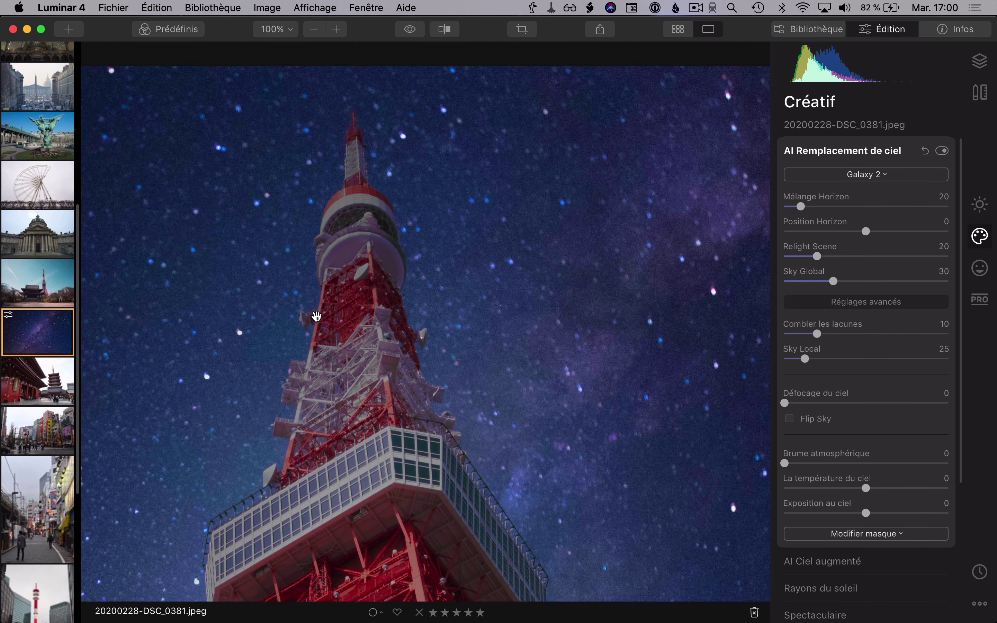
left_click_drag(295, 374, 481, 41)
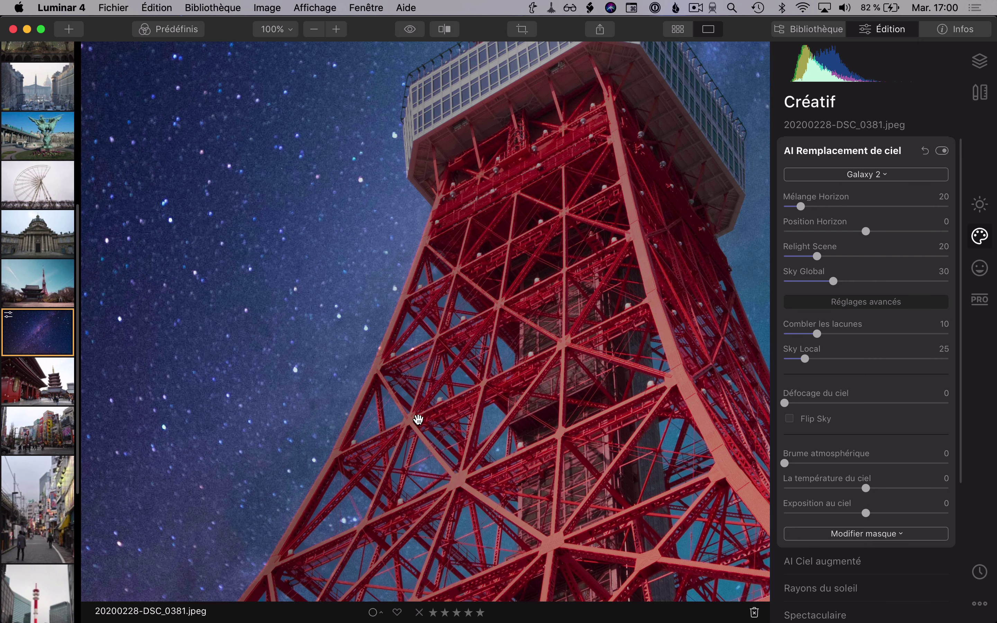
scroll(416, 416, "down", 5)
scroll(416, 416, "right", 5)
left_click_drag(483, 376, 392, 147)
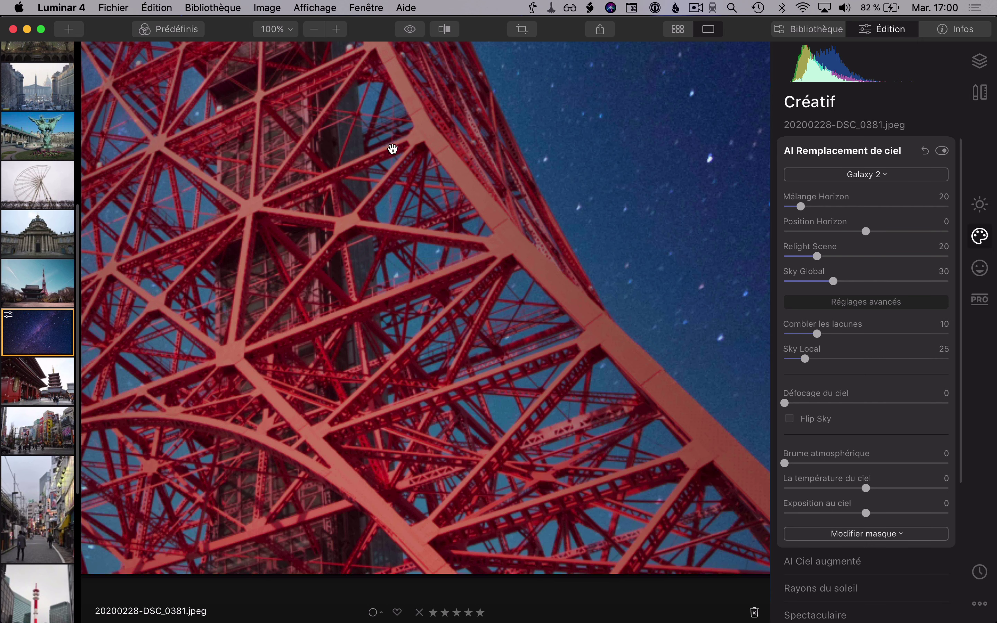
left_click_drag(492, 299, 419, 252)
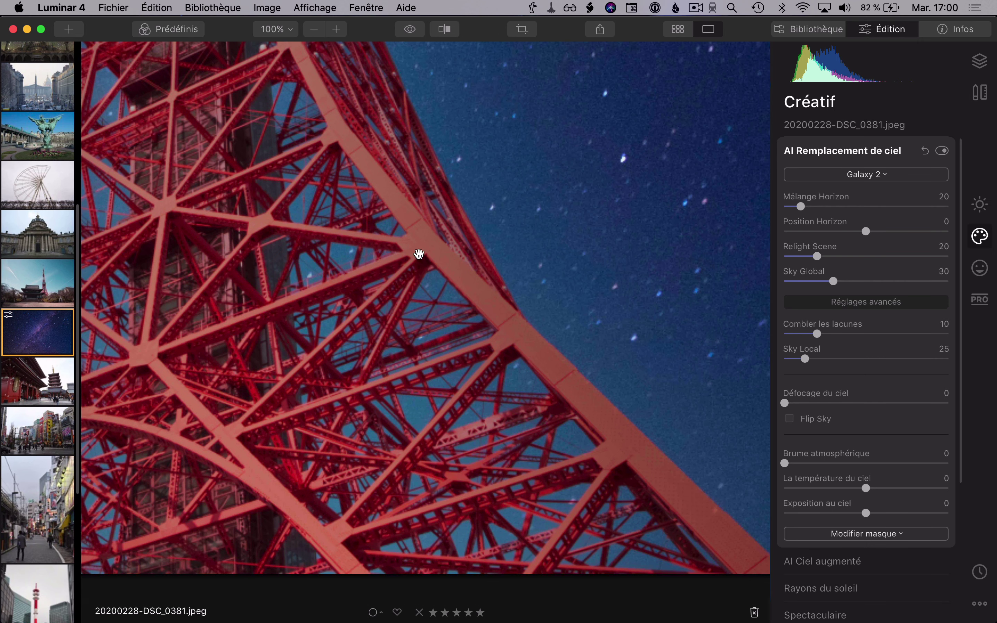
Step: Return to the full view of the tower and set Défocage du ciel to 5
left_click(427, 370)
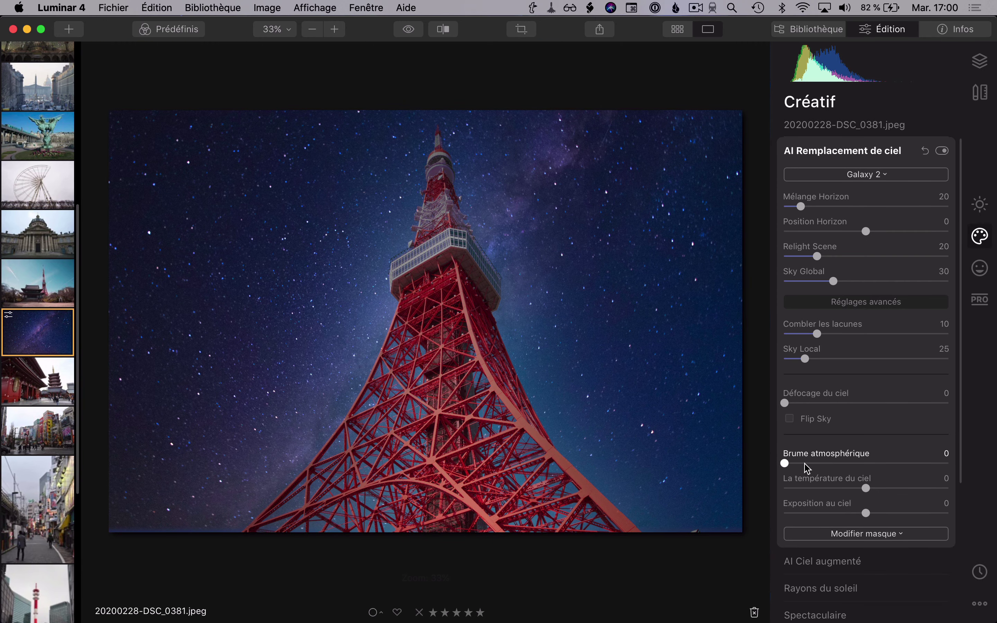
left_click_drag(787, 405, 798, 406)
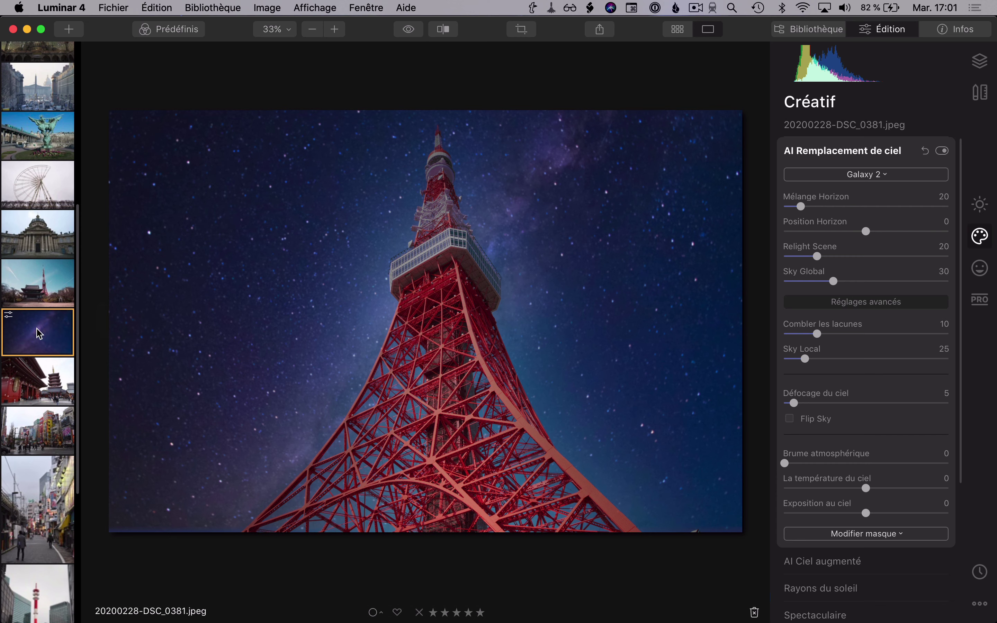
Step: Open the Ferris wheel photo and replace its sky with Sunset 4
scroll(38, 333, "down", 6)
scroll(38, 333, "up", 10)
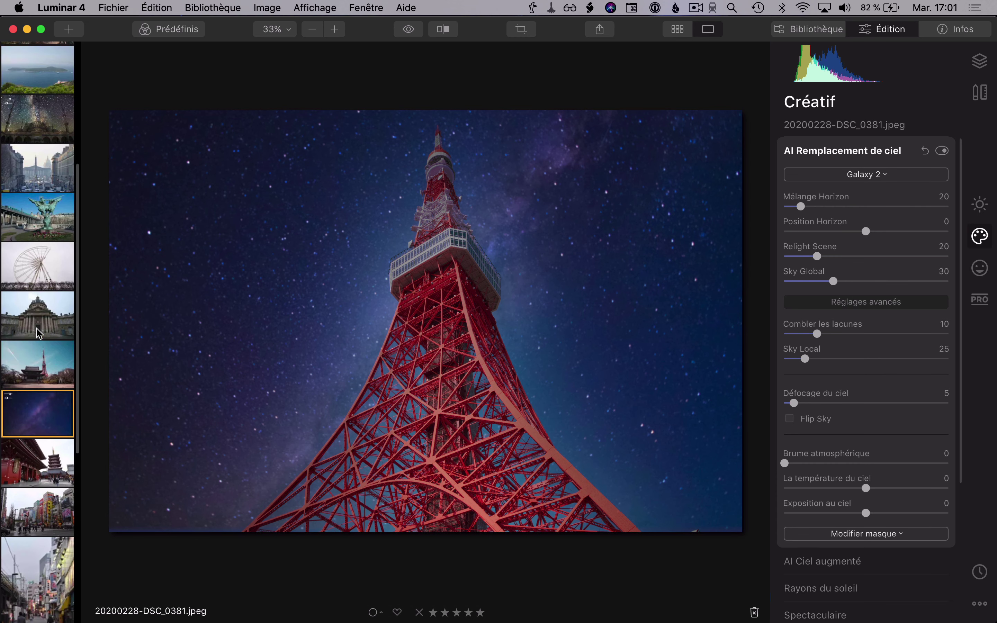
left_click(39, 350)
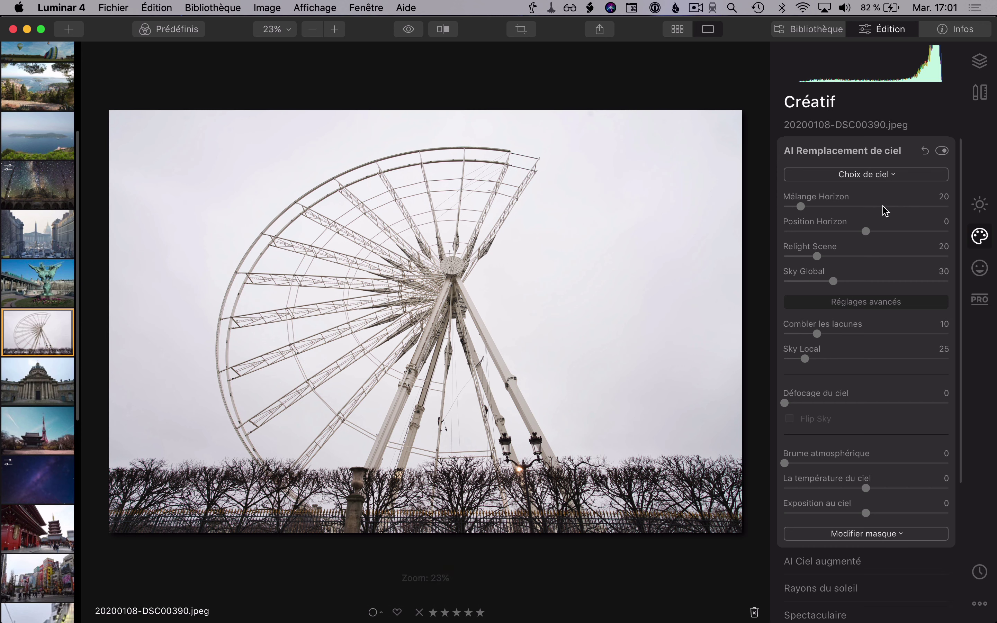
left_click(879, 175)
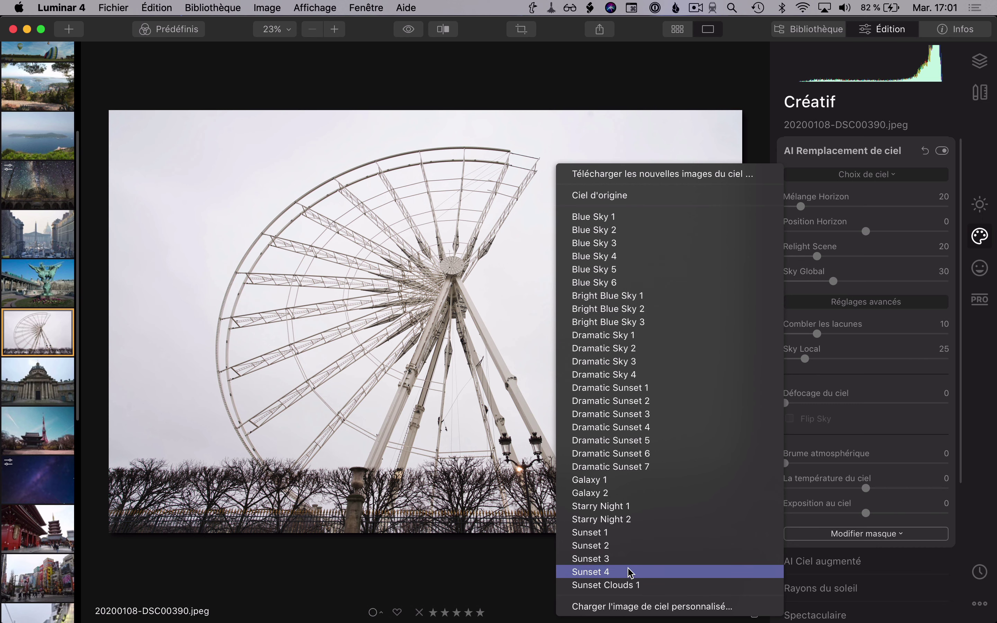
left_click(625, 572)
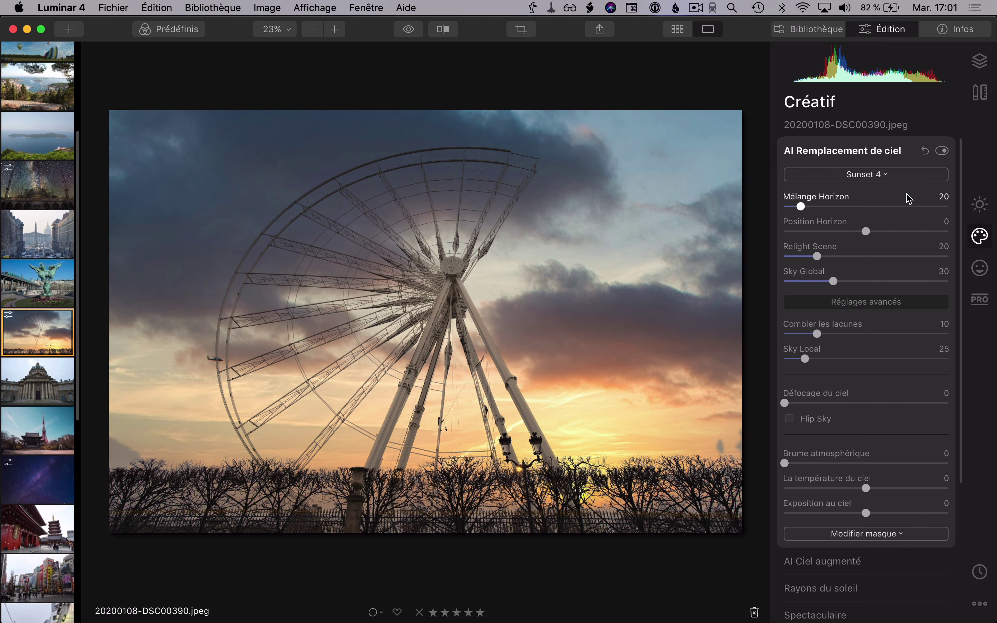
Step: Compare the Ferris wheel photo with and without the sky replacement, and inspect the tree branches at 100% zoom
left_click(942, 151)
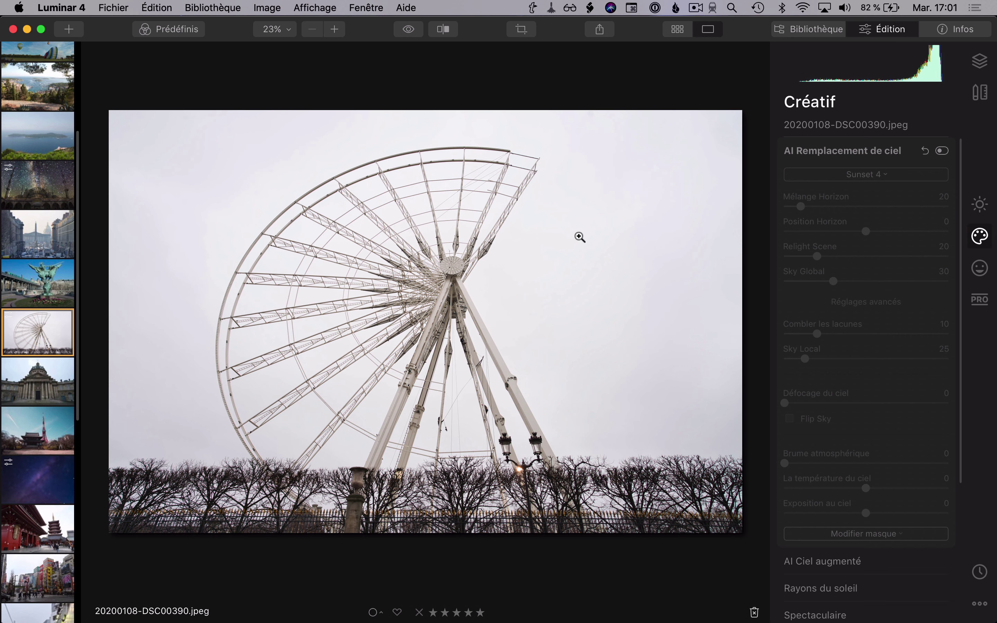
left_click(943, 151)
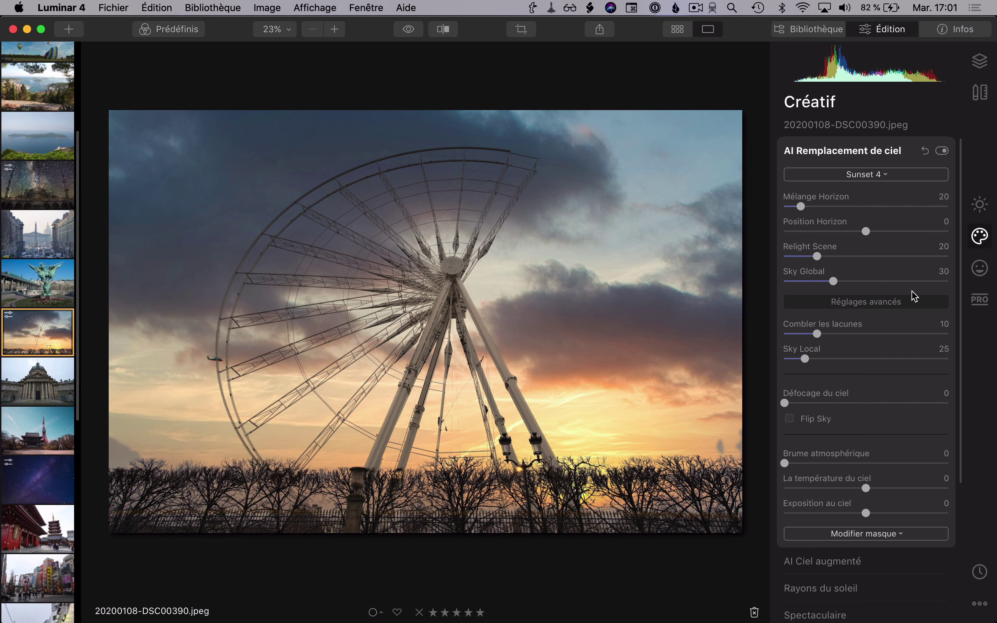
left_click(467, 278)
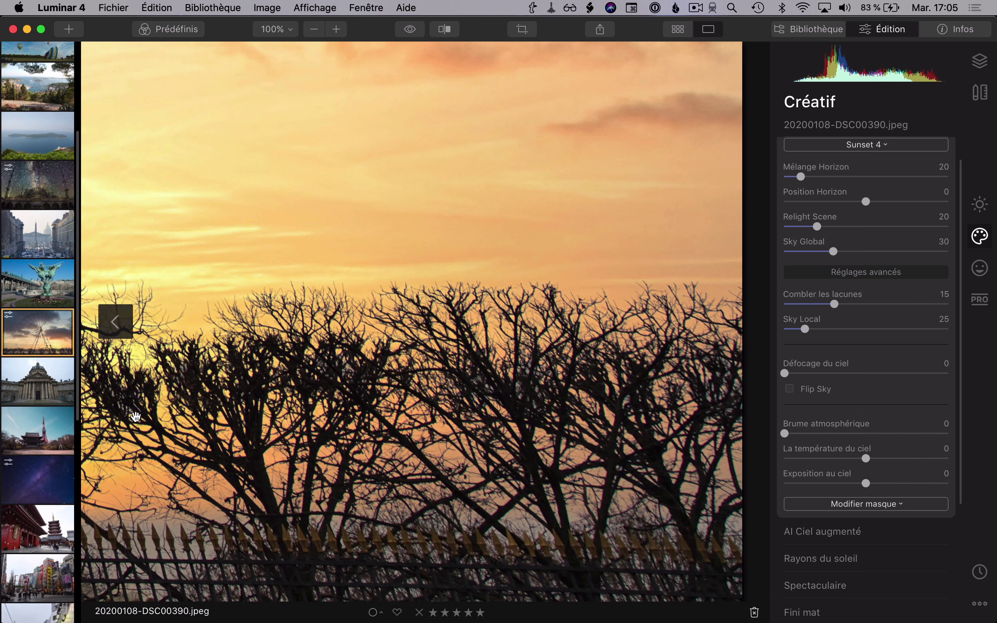
left_click(317, 378)
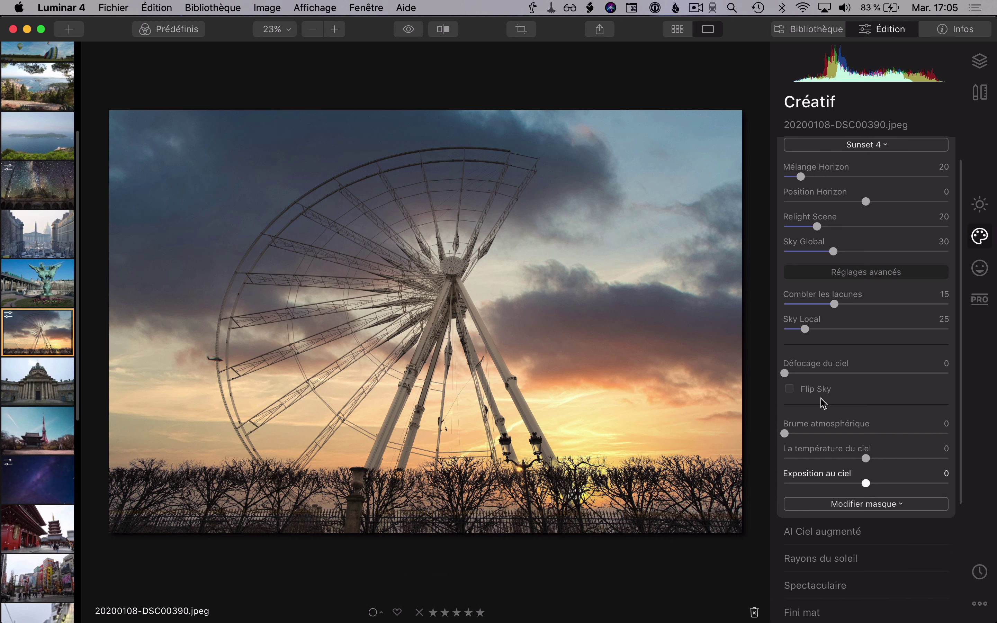
Step: Open the domed building photo, try the Dramatic Sunset 4 sky and replace it with Dramatic Sky 3
left_click(27, 395)
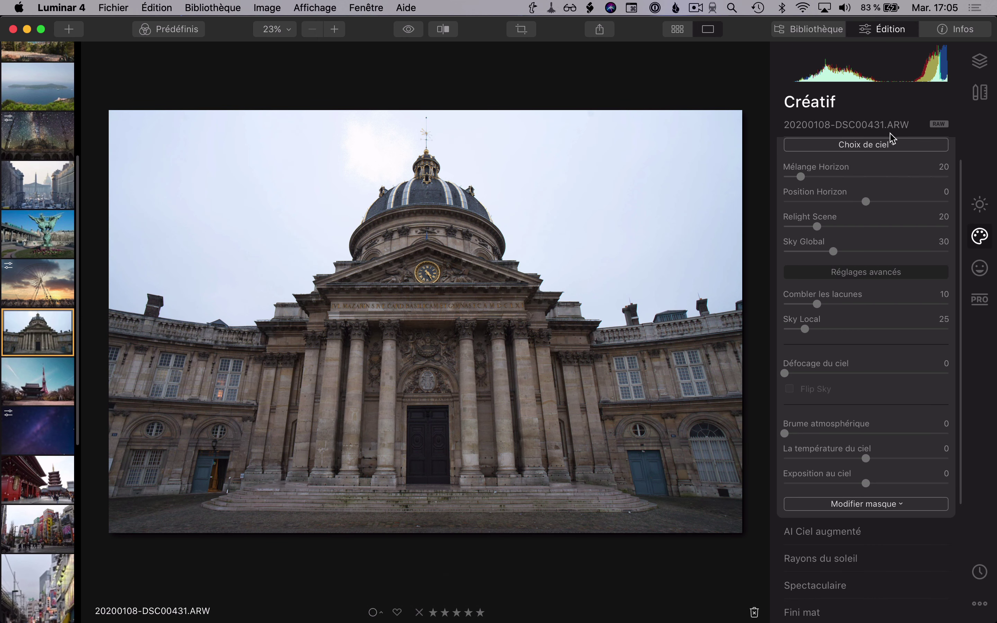
left_click(896, 145)
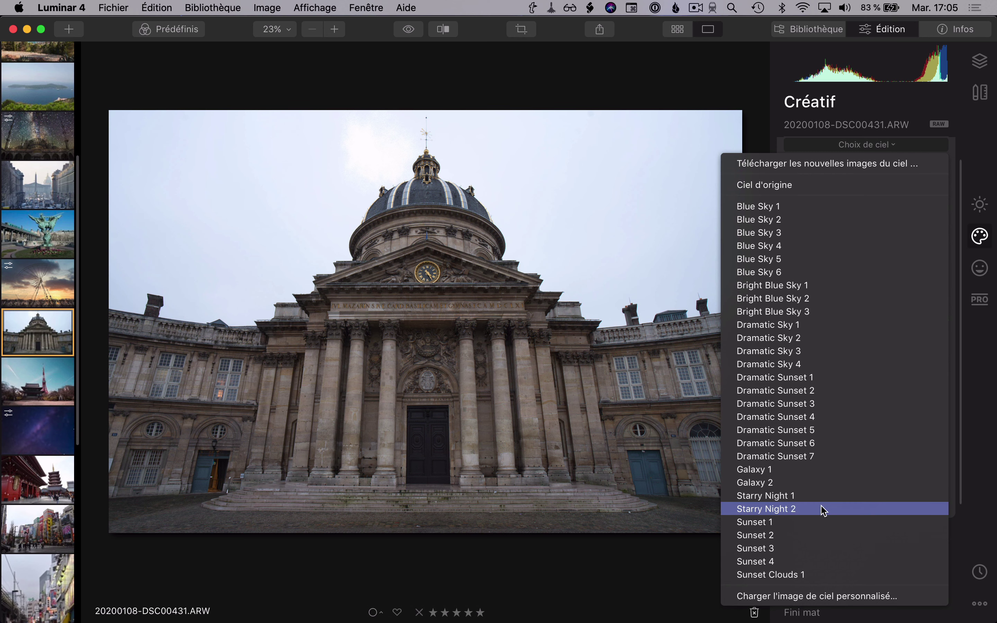
left_click(849, 417)
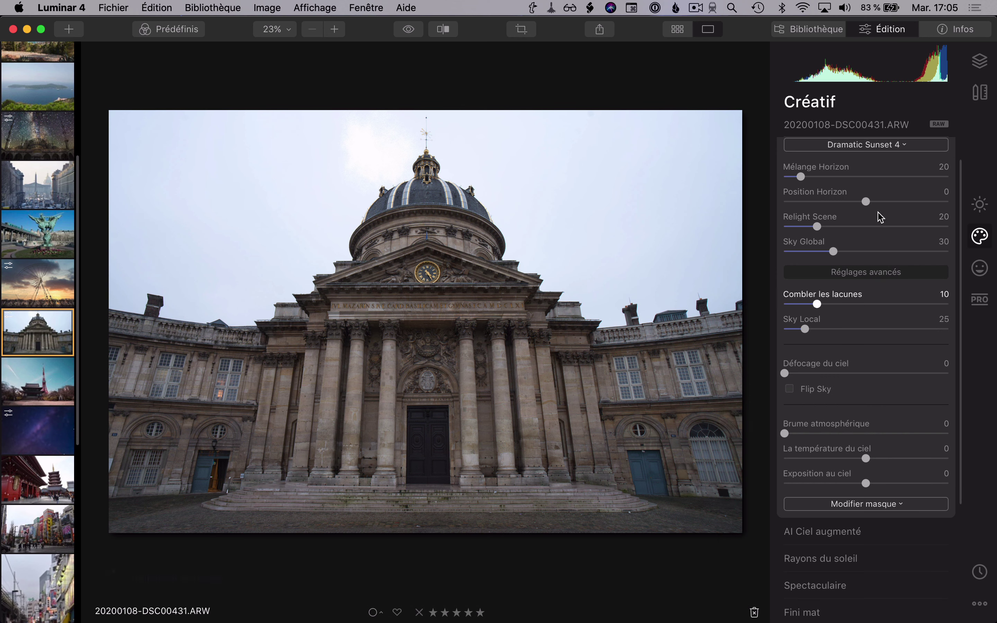
left_click(885, 146)
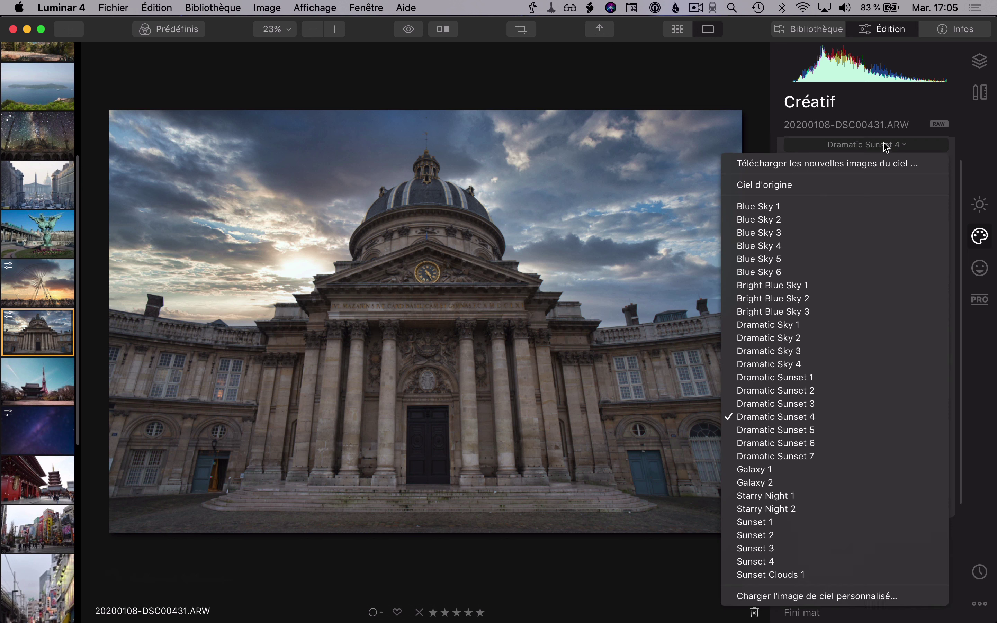
left_click(845, 351)
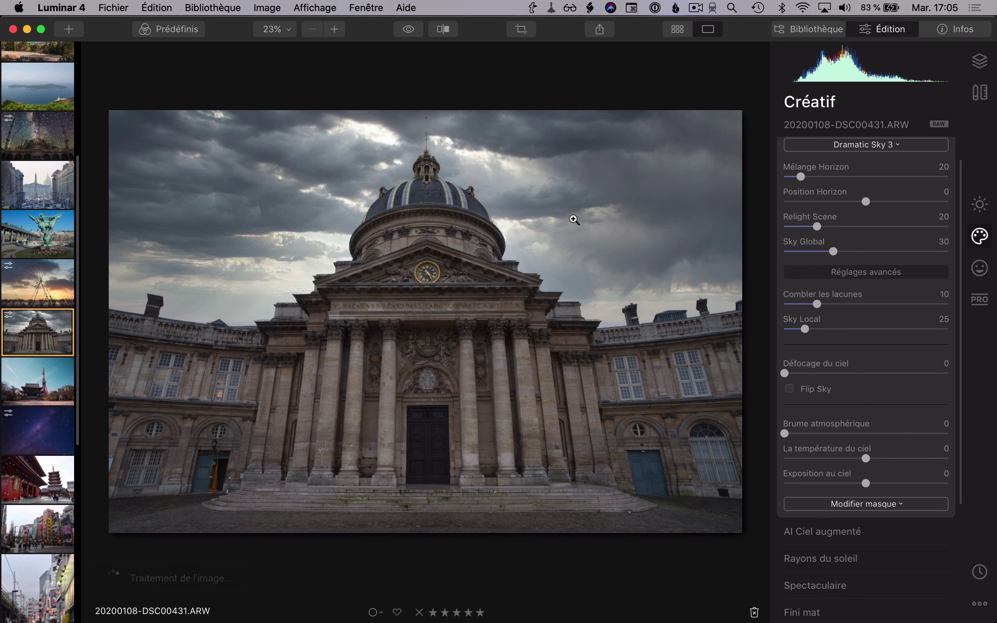
left_click(869, 145)
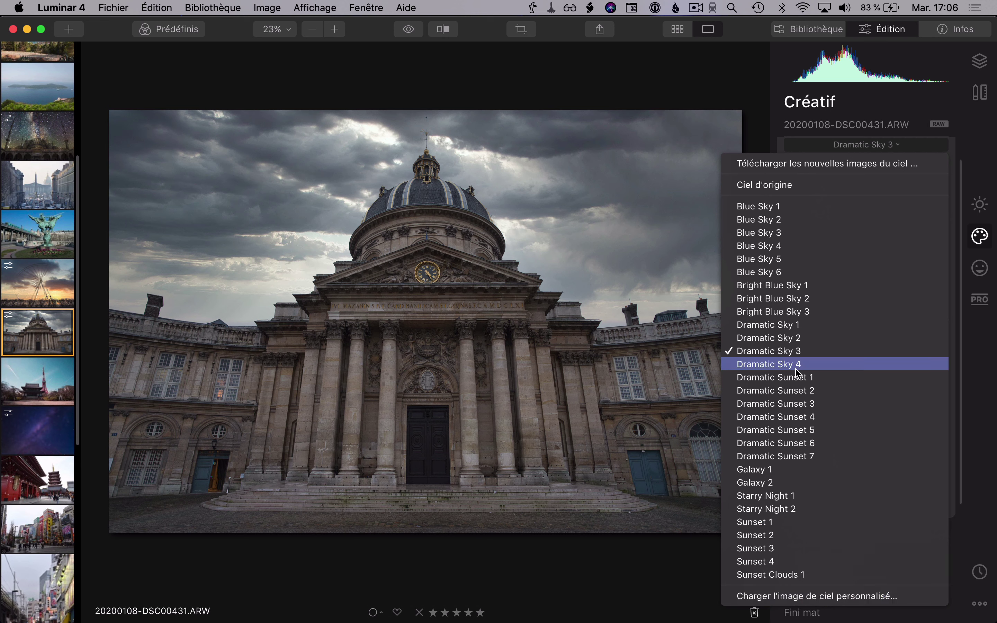
left_click(861, 148)
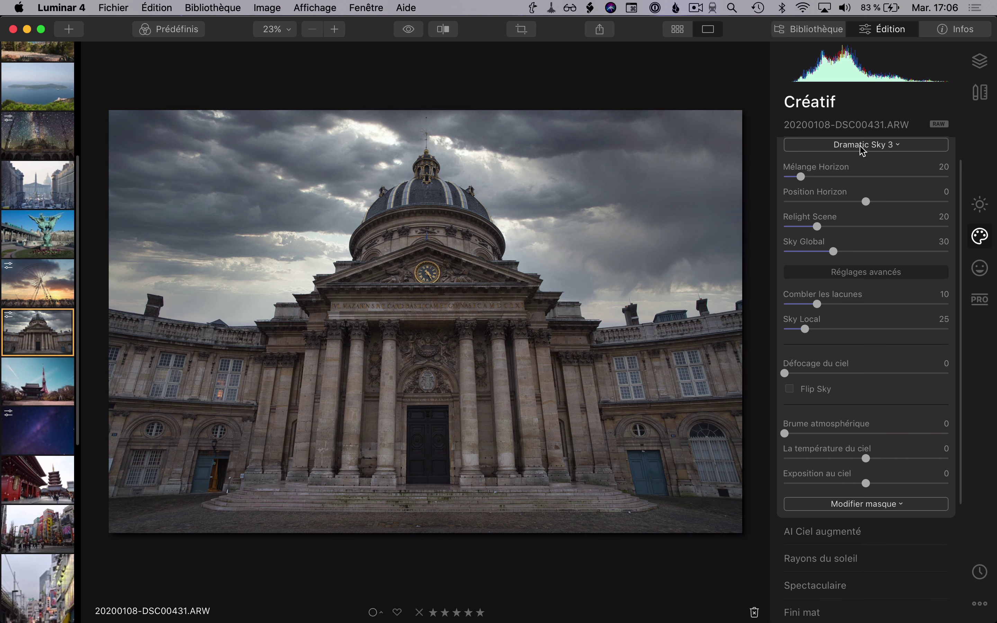
Step: Start loading a custom sky image for the domed building photo and go to the Ciels Luminar folder inside Images
left_click(879, 147)
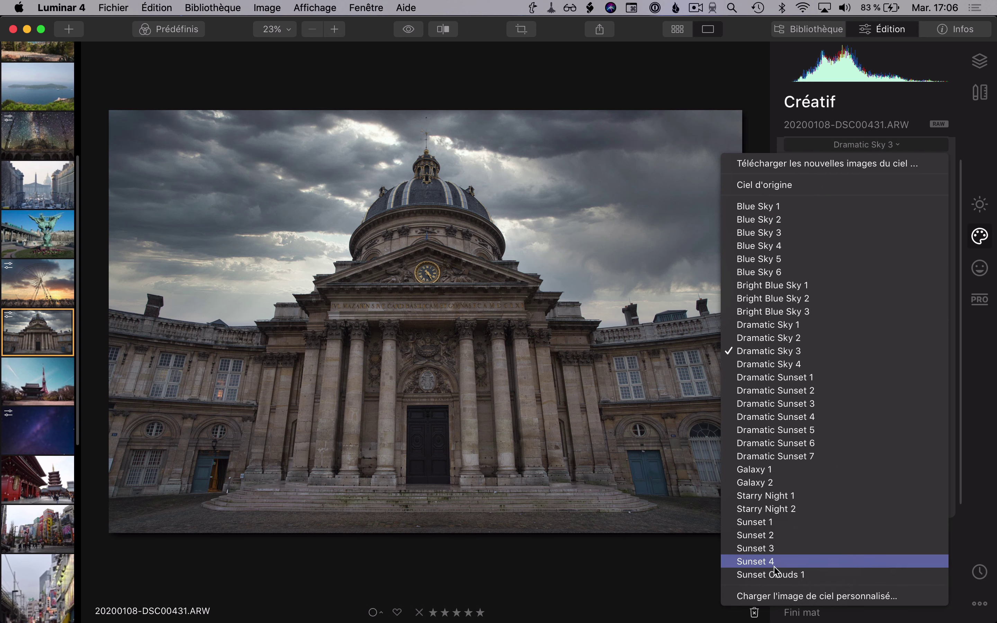
left_click(795, 599)
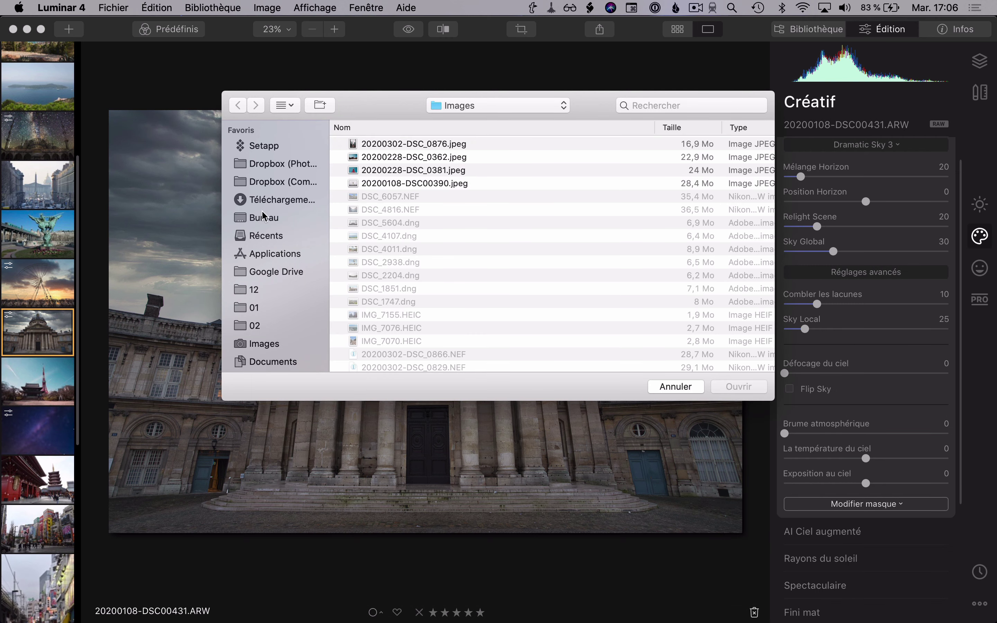
left_click(480, 110)
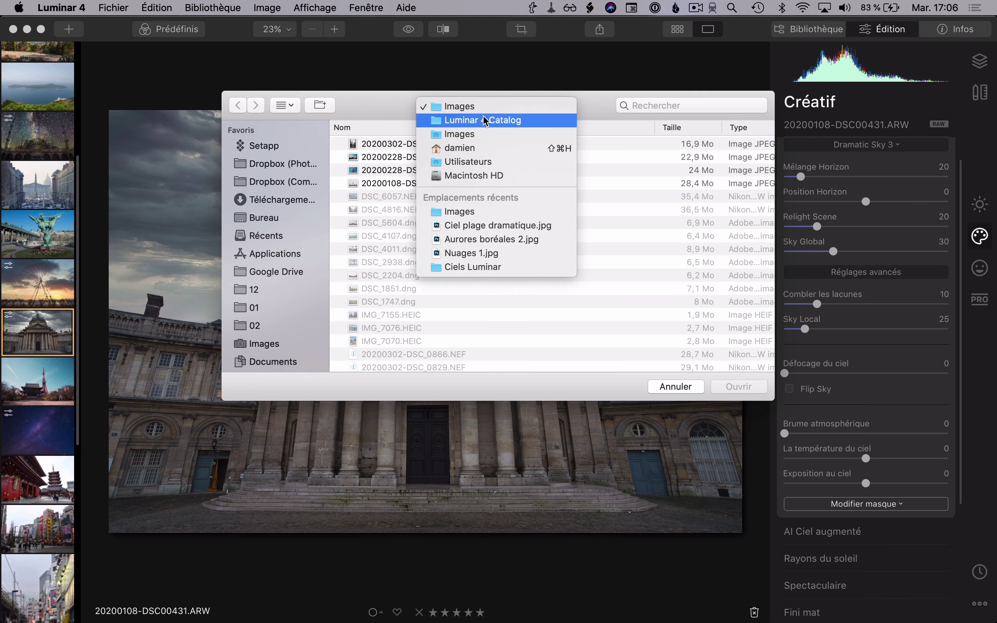
left_click(488, 134)
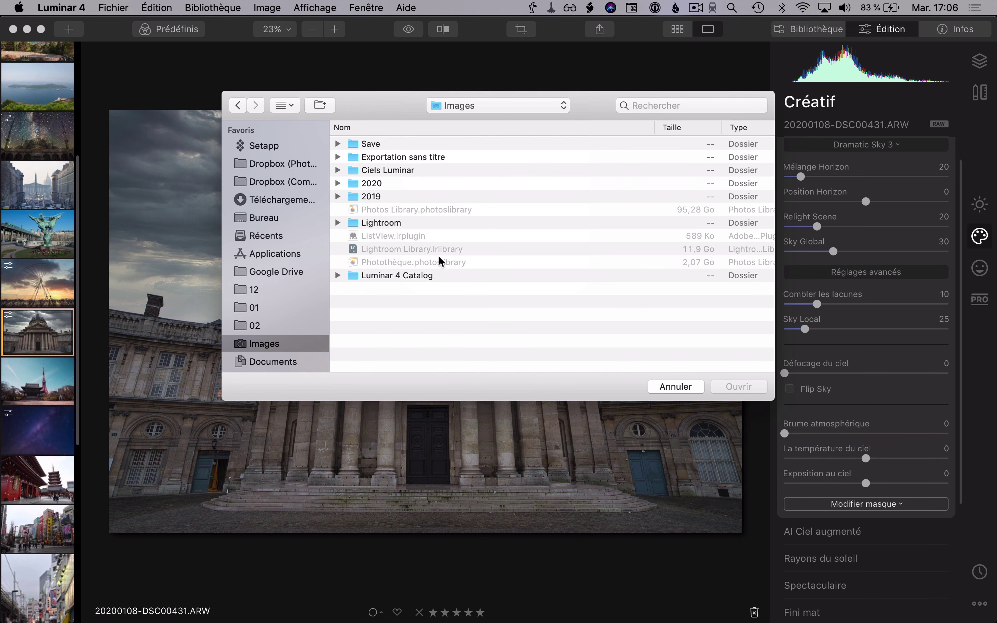
double_click(399, 169)
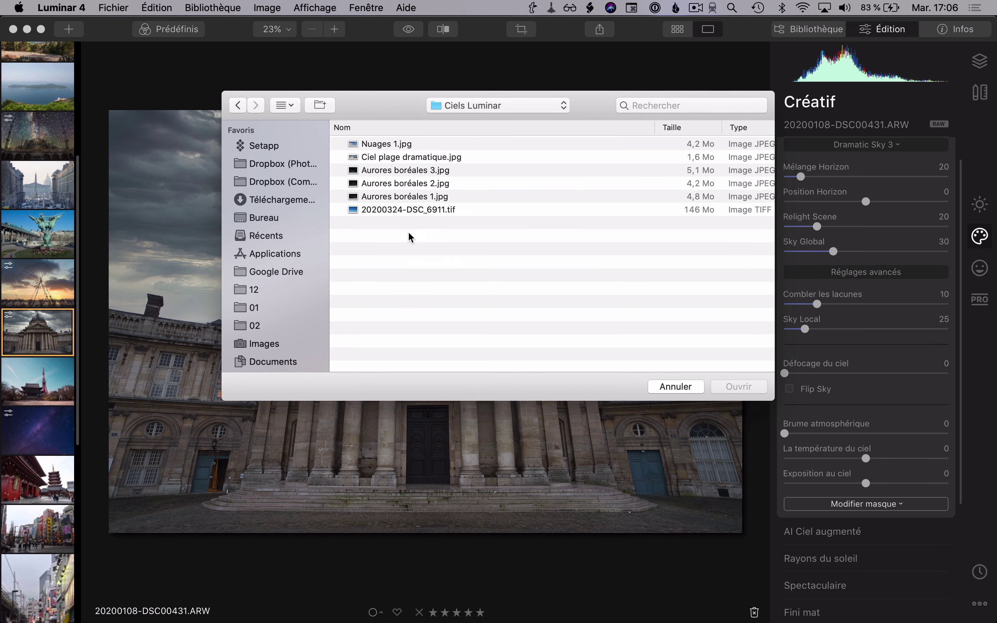
Step: Load Nuages 1.jpg as the custom replacement sky
left_click(390, 159)
left_click(429, 145)
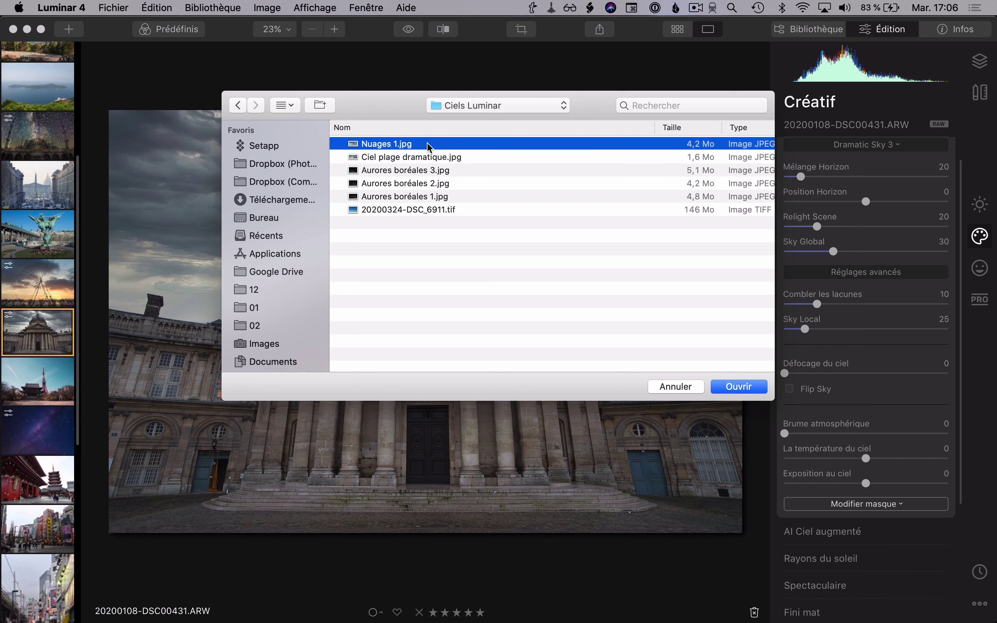
left_click(427, 157)
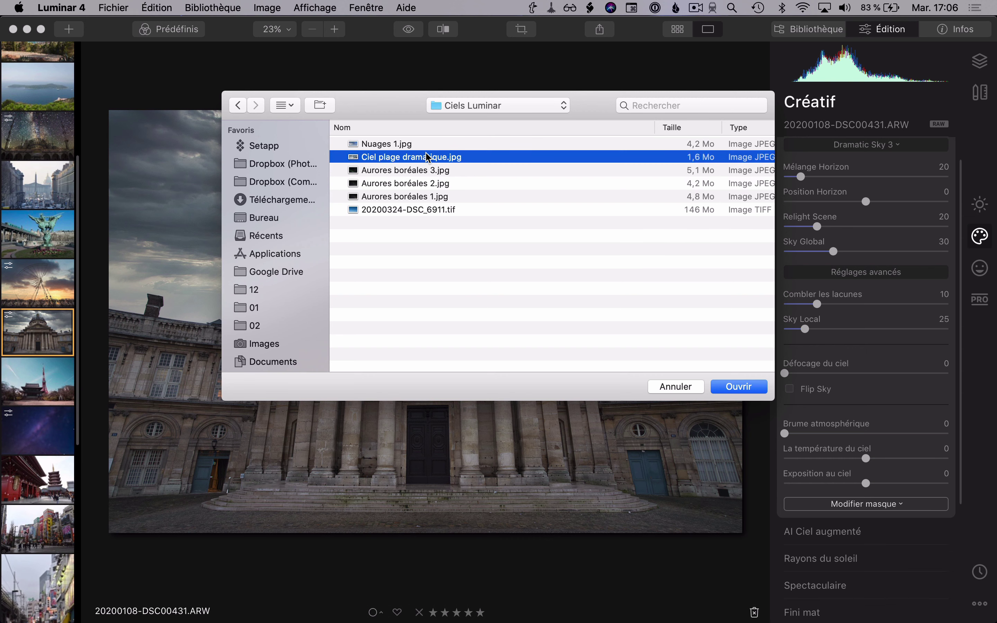
left_click(379, 145)
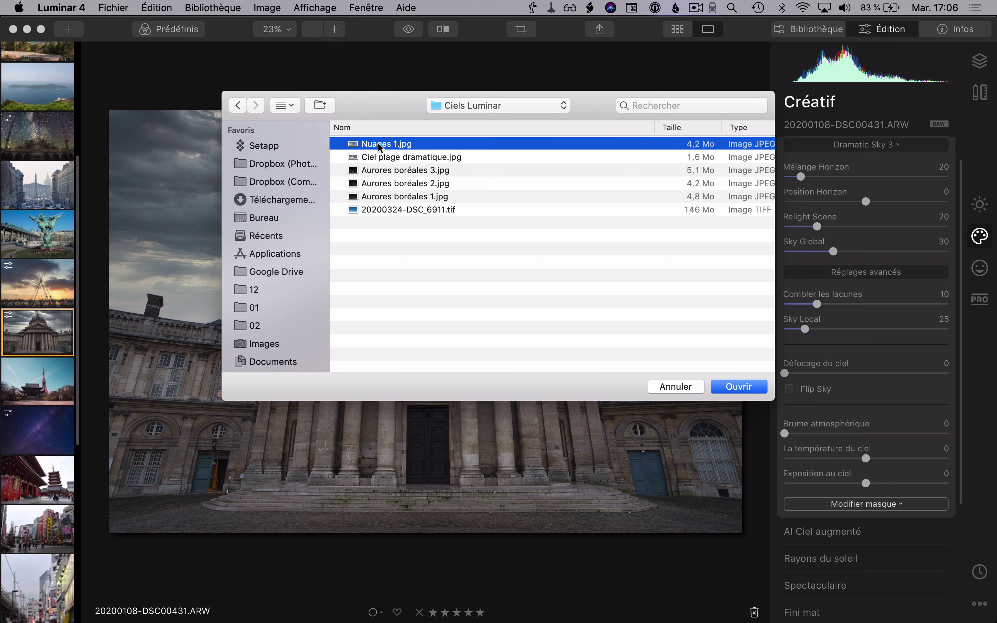
double_click(380, 145)
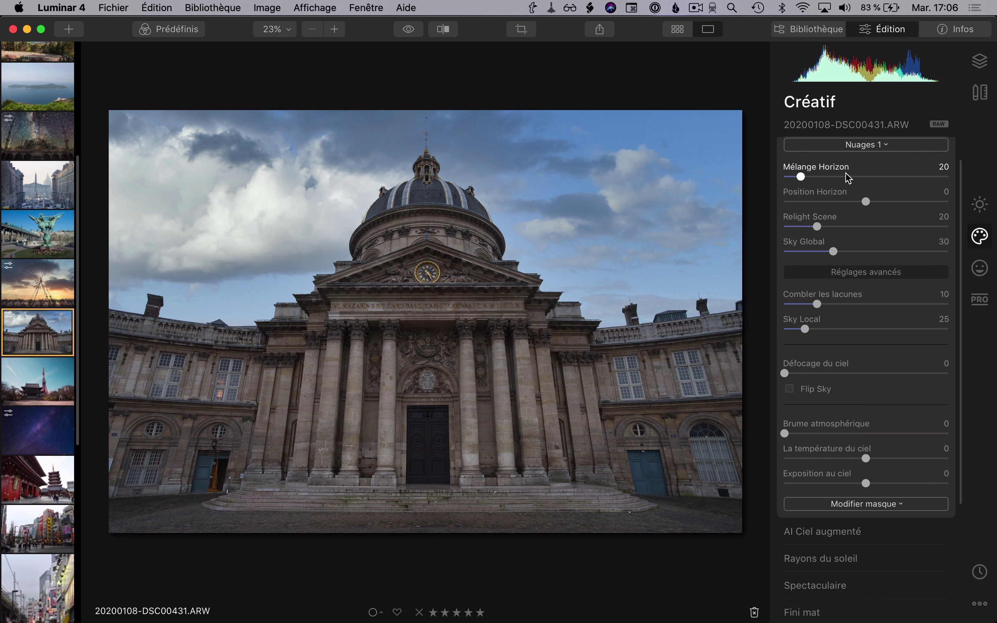
Step: Load Ciel plage dramatique.jpg as the custom sky and set Position Horizon to -12
left_click(866, 147)
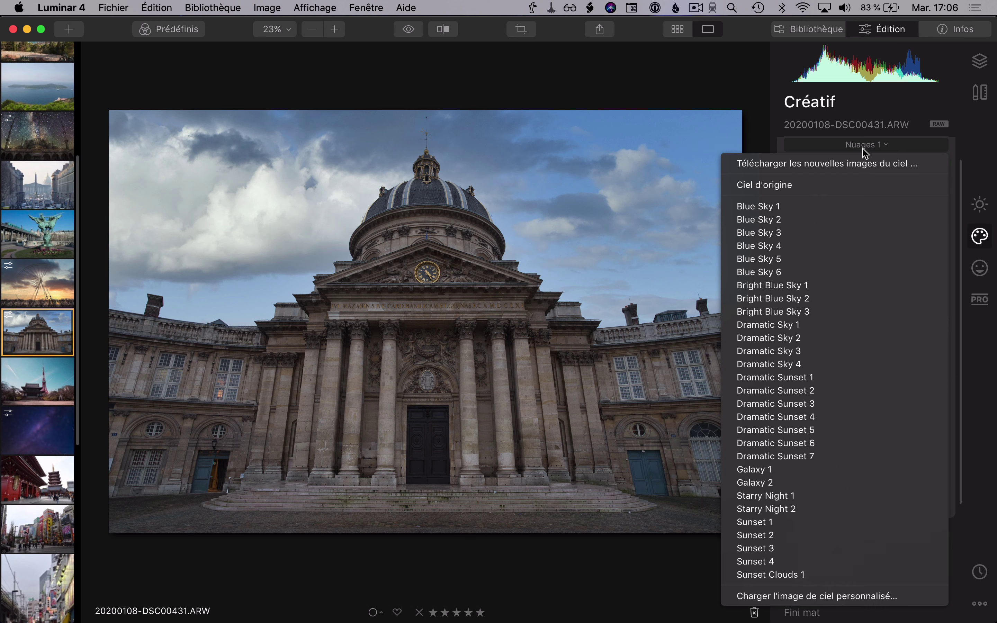
left_click(865, 149)
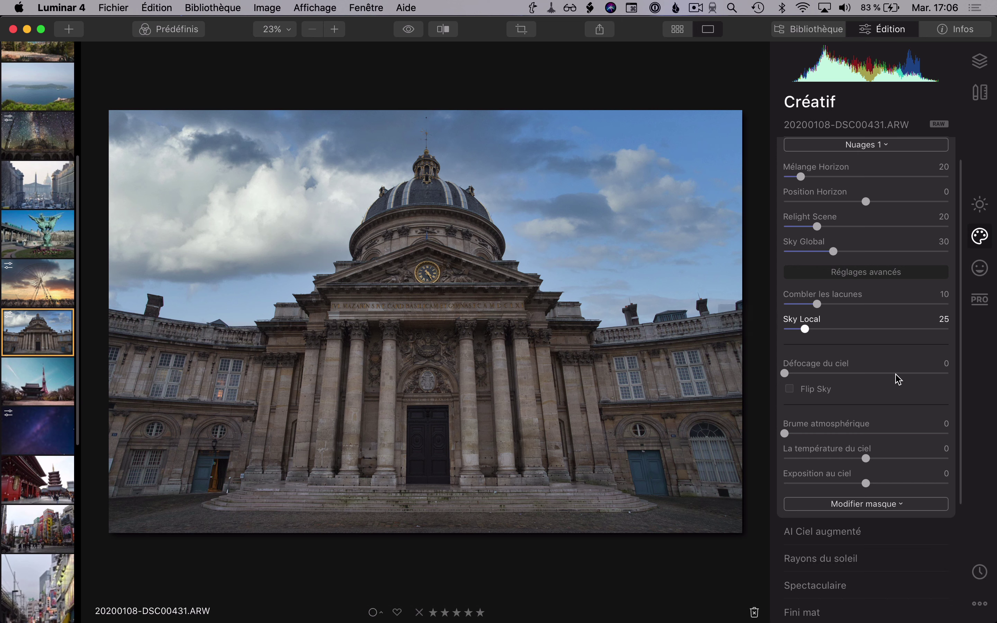
left_click(859, 151)
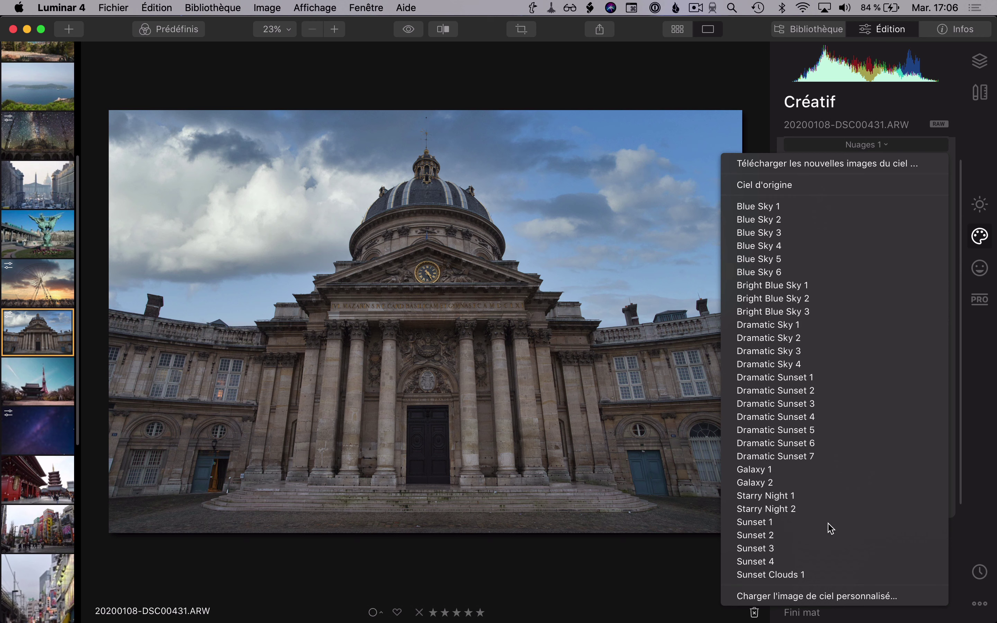
left_click(814, 596)
left_click(425, 197)
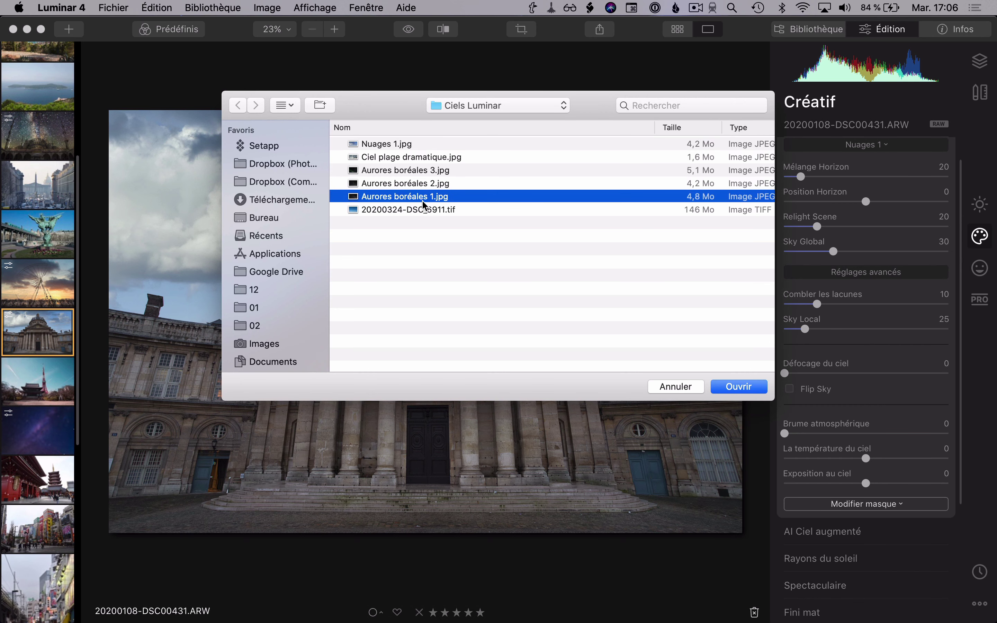
double_click(422, 161)
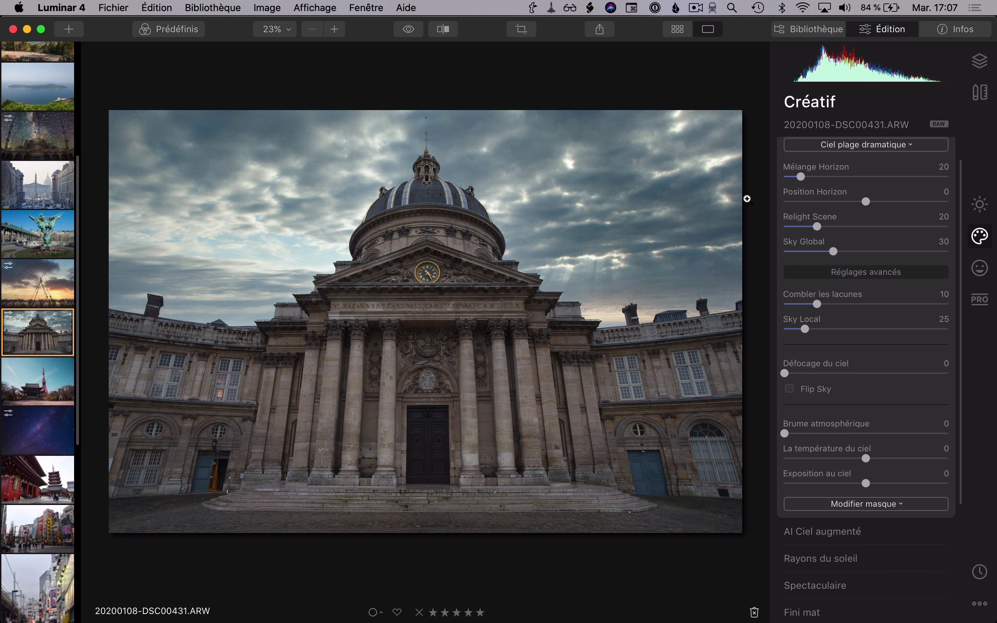
mouse_move(860, 203)
left_mouse_down()
mouse_move(906, 203)
mouse_move(850, 213)
mouse_move(855, 203)
left_mouse_up()
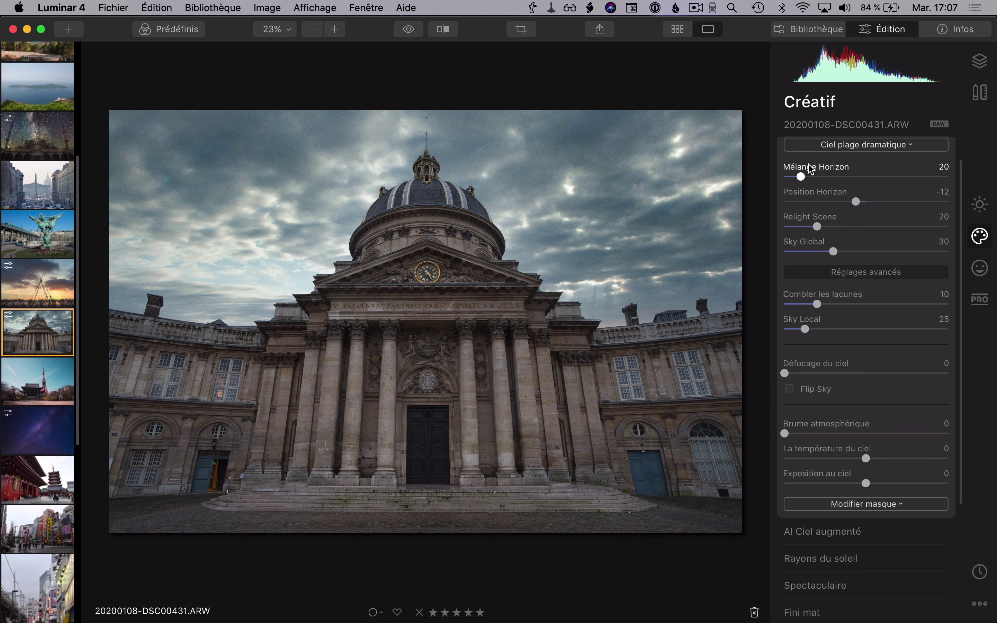
Step: Compare the domed building photo with and without the custom sky replacement several times
scroll(943, 165, "up", 2)
left_click(943, 151)
left_click(943, 151)
left_click(942, 151)
left_click(943, 152)
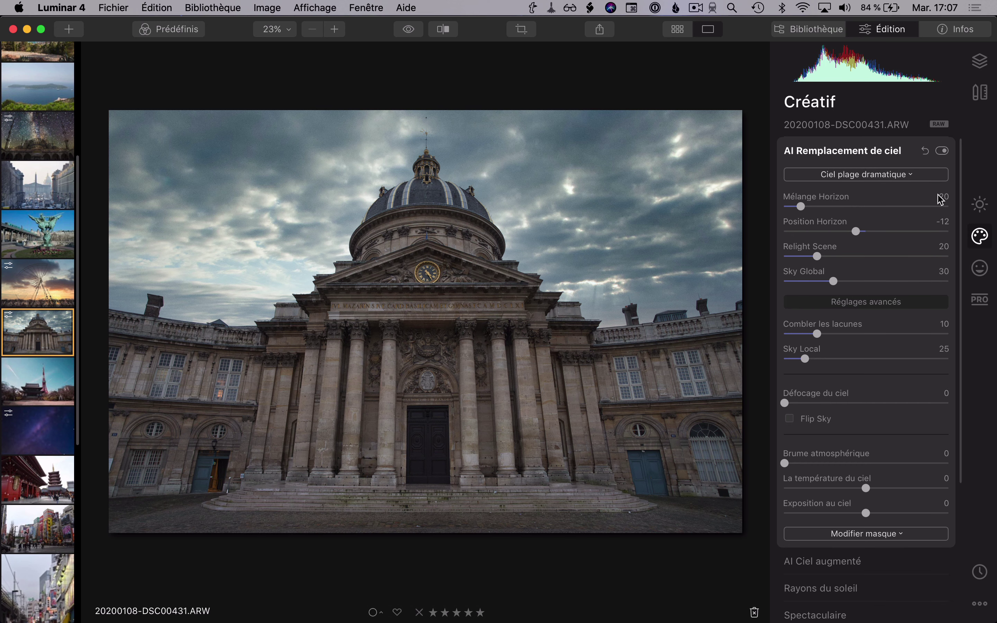
left_click(943, 152)
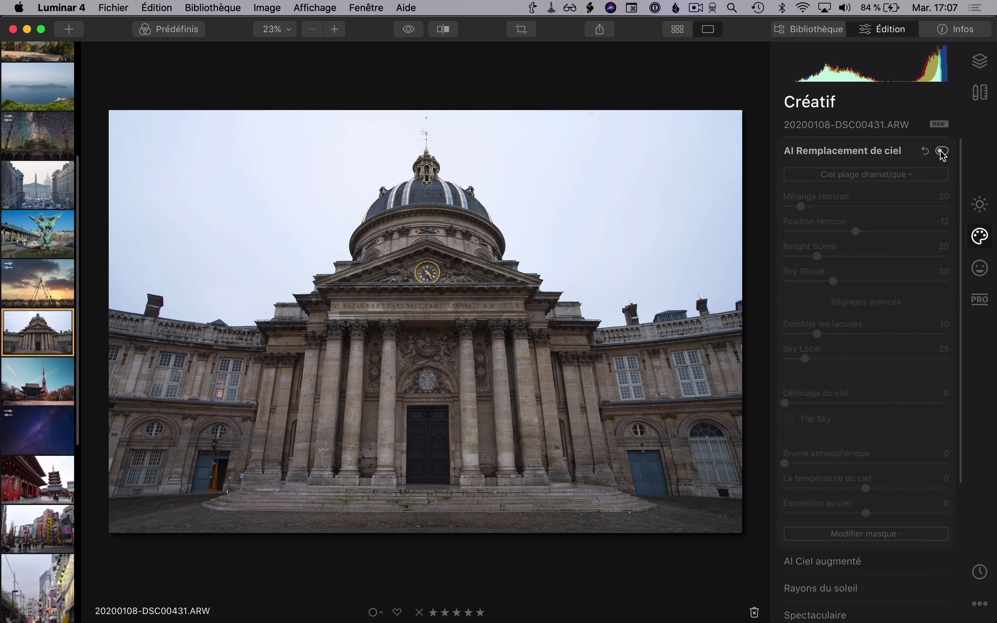
left_click(942, 151)
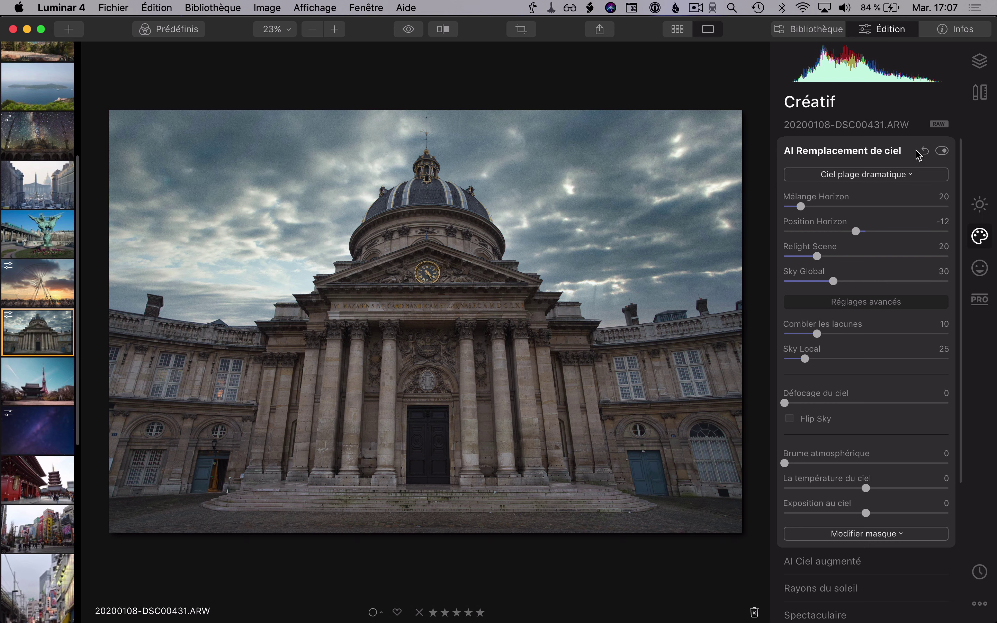
left_click(944, 152)
left_click(942, 152)
left_click(942, 151)
left_click(943, 152)
left_click(943, 152)
left_click(943, 152)
Step: Try different Relight Scene values, check the facade at 100% zoom, and set Relight Scene to 47
left_click_drag(821, 259, 920, 267)
double_click(916, 256)
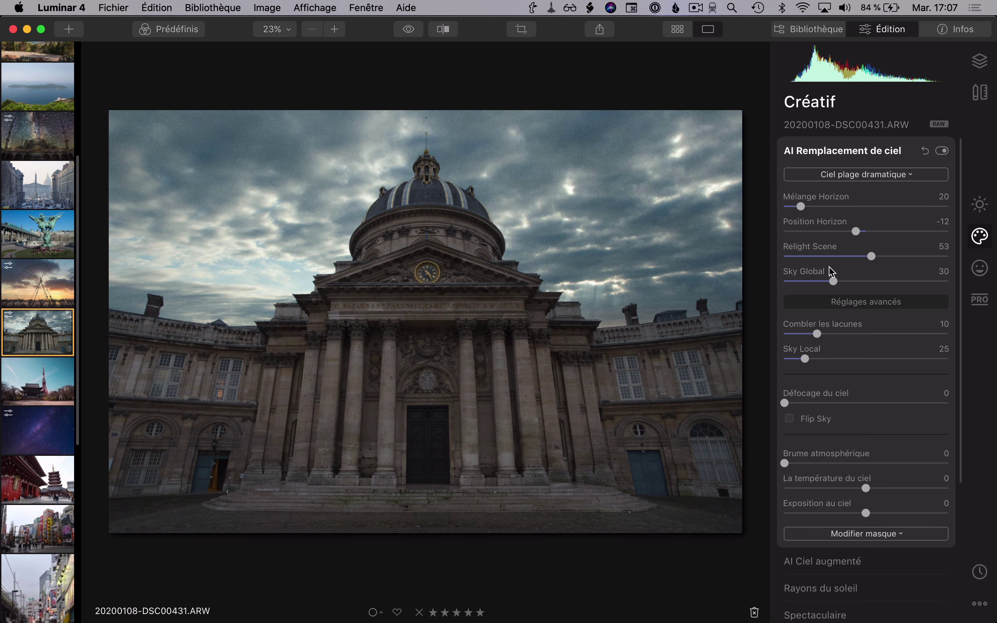
left_click(356, 439)
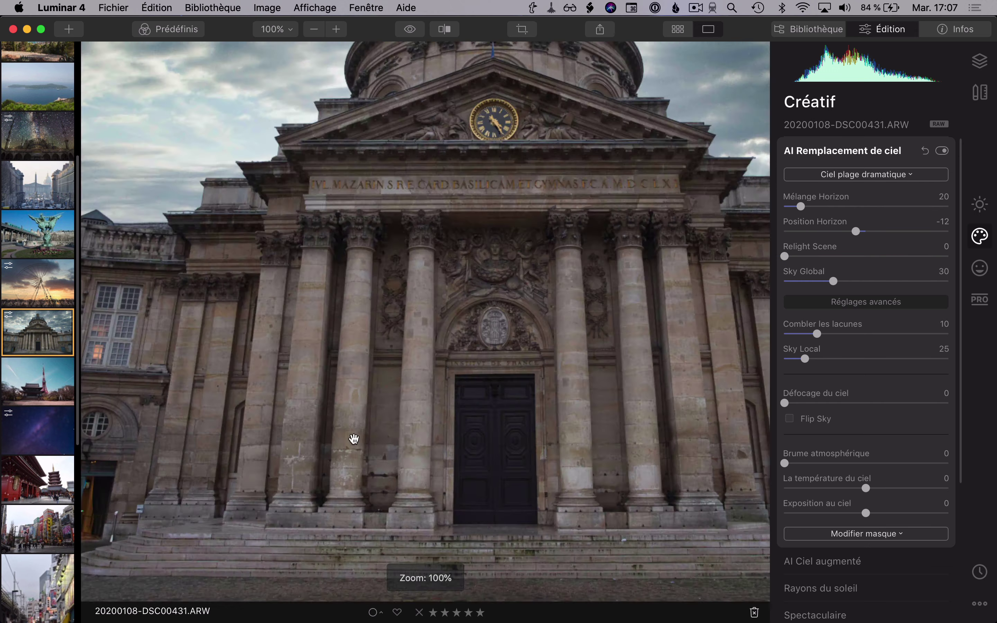
left_click_drag(785, 256, 863, 261)
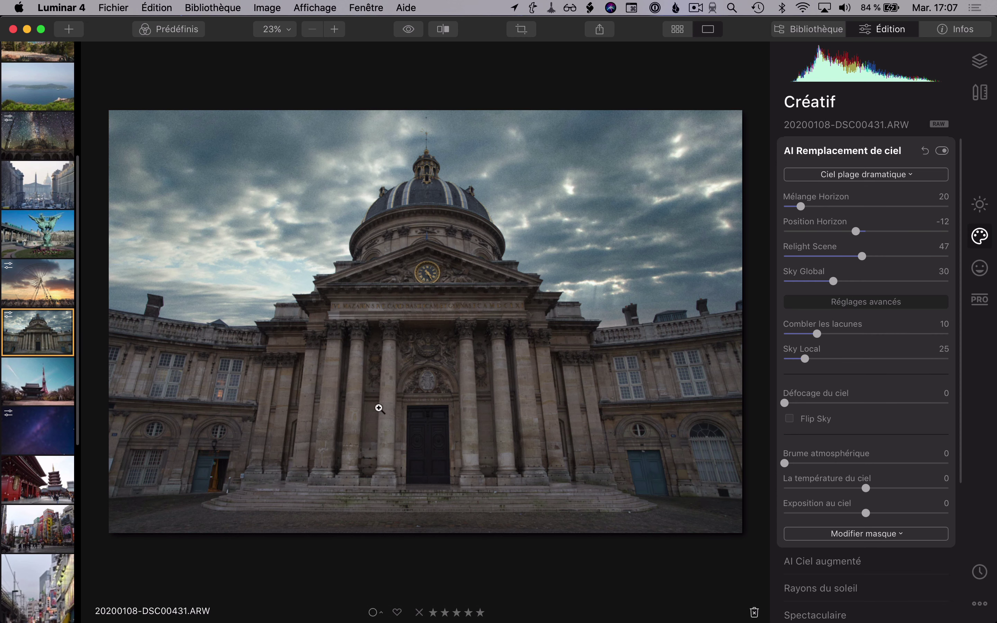
Step: Brighten the photo in the Lumière settings with Exposition 0,35 and Contraste intelligent 8
left_click(980, 205)
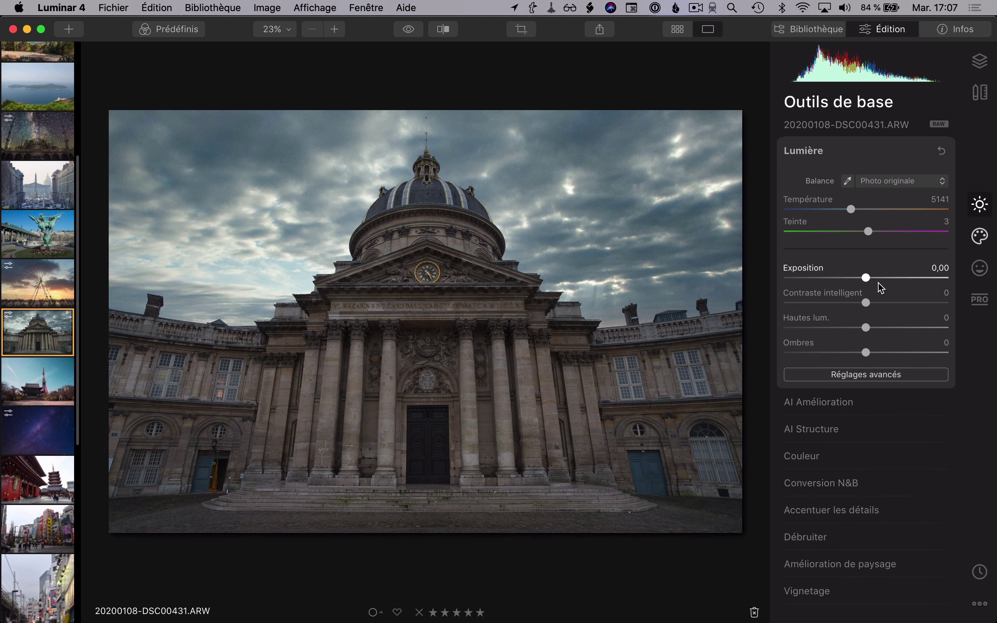
left_click_drag(867, 278, 876, 306)
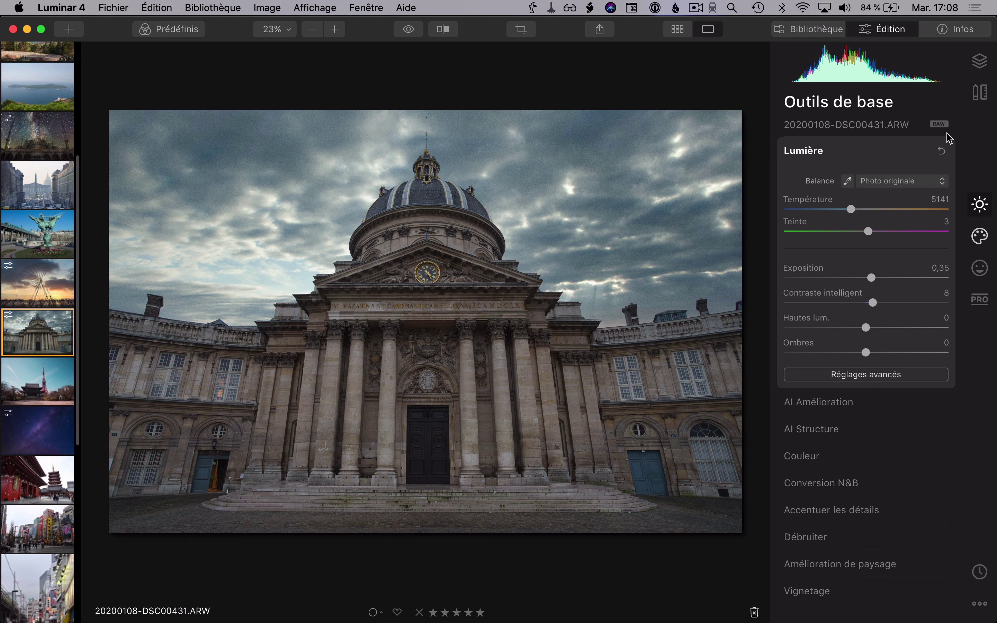
Step: Return to the sky replacement settings and compare the brightened photo with and without the new sky
left_click(980, 236)
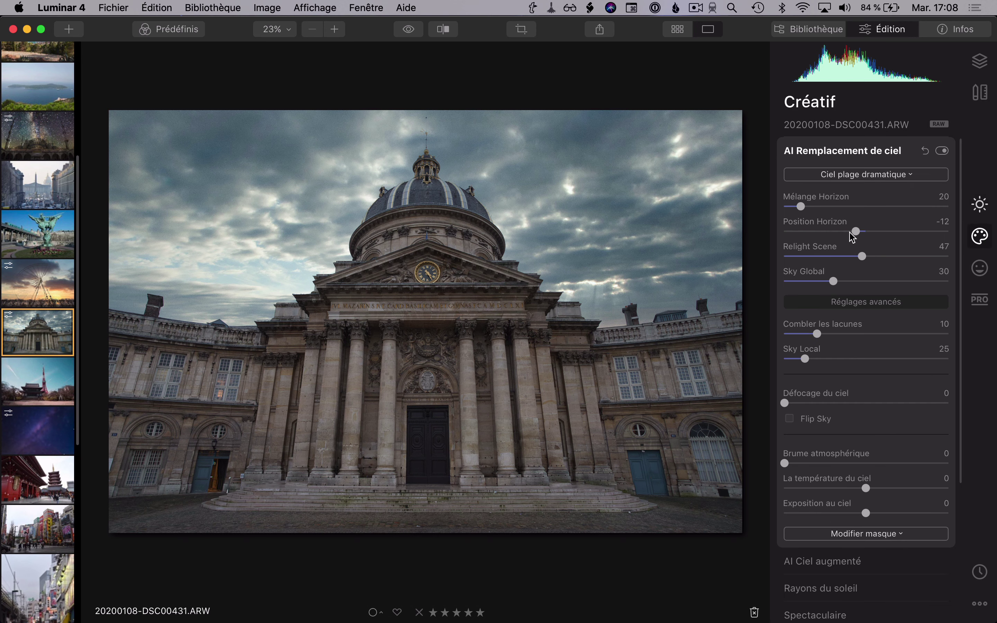
left_click(943, 151)
left_click(943, 151)
Step: View the mask editing options and the list of available skies without choosing any
left_click(869, 535)
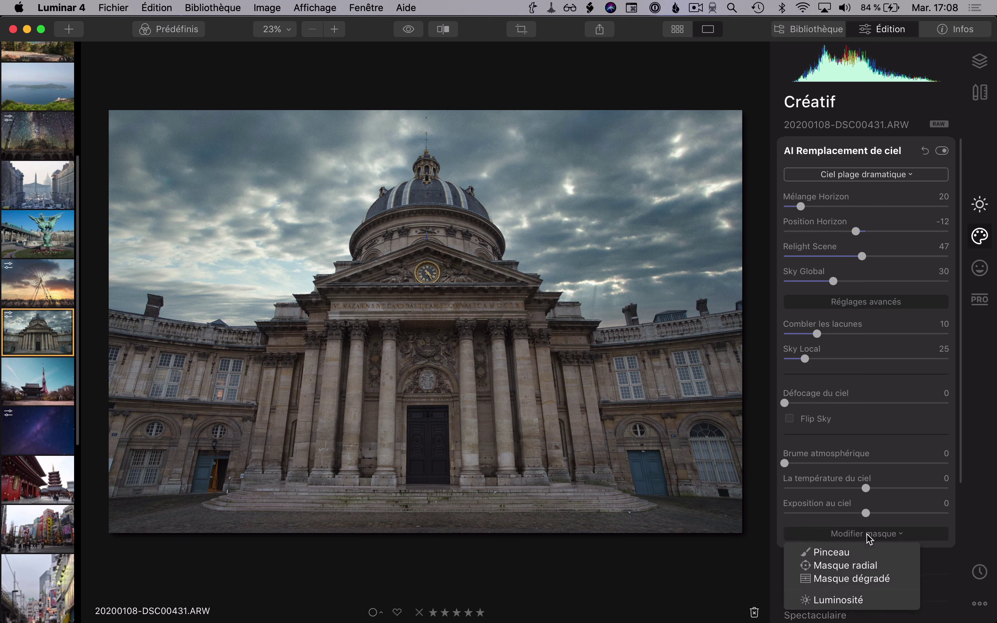
left_click(837, 533)
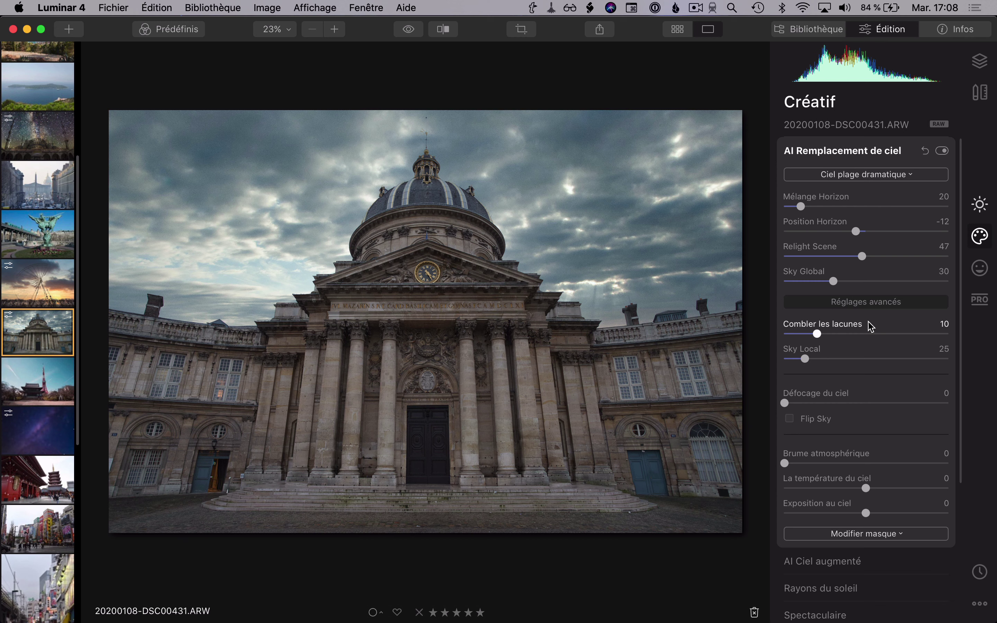
left_click(884, 180)
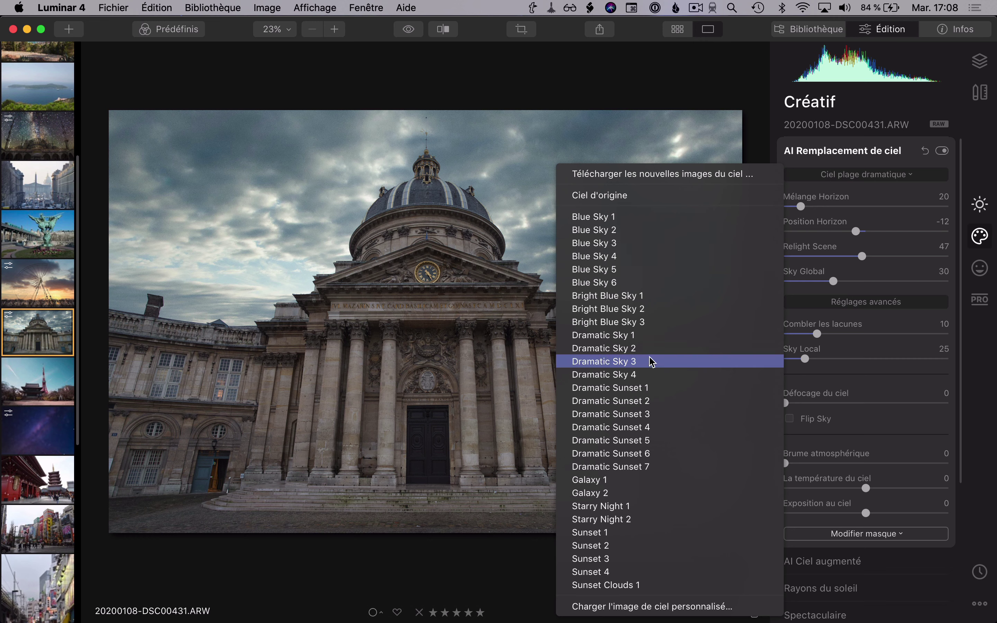
left_click(517, 361)
Step: Browse the photo collection and view the edited balloon, fountain (DSC_2204.dng) and bridge (DSC_1851.dng) photos
scroll(37, 330, "down", 10)
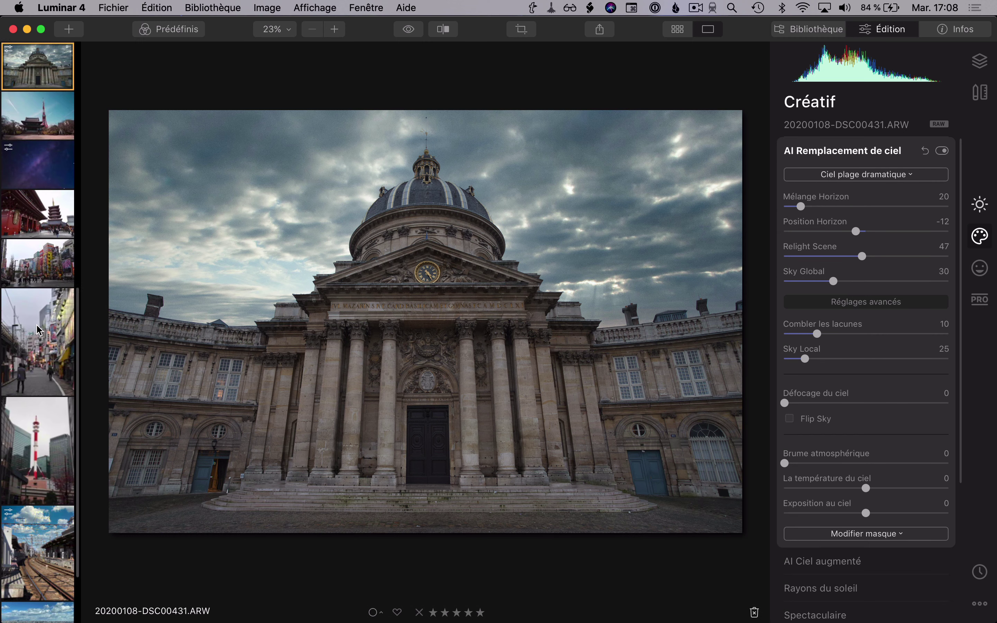
scroll(37, 330, "up", 10)
scroll(37, 325, "up", 5)
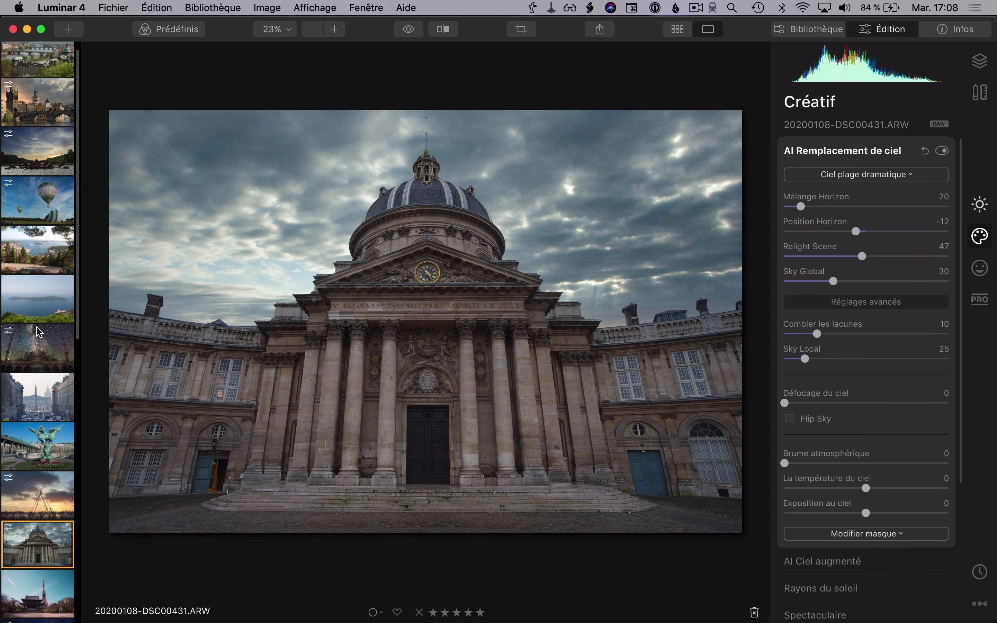
scroll(38, 320, "up", 1)
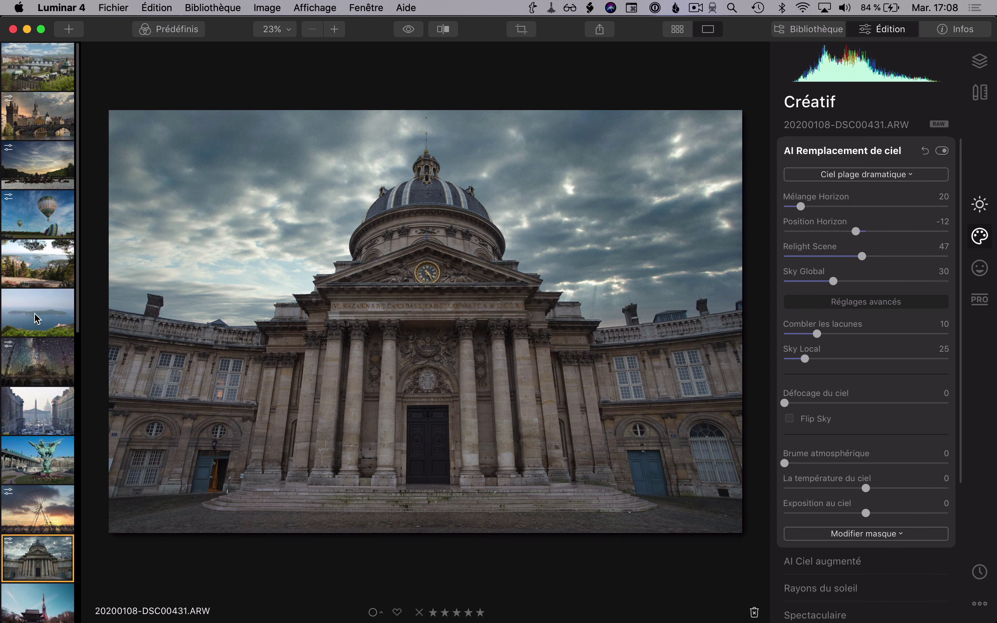
left_click(44, 214)
left_click(38, 177)
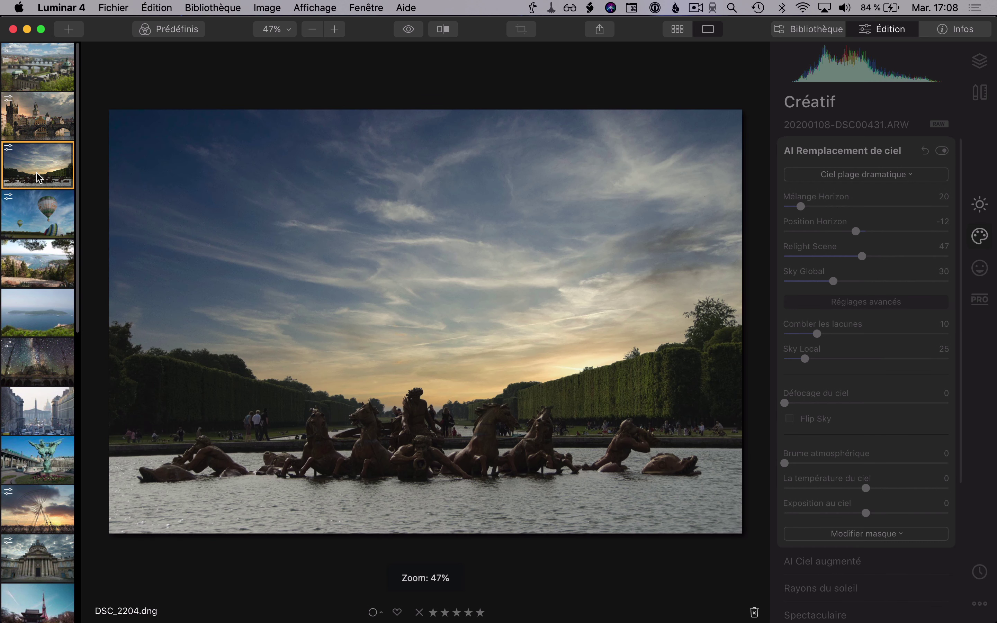
left_click(41, 122)
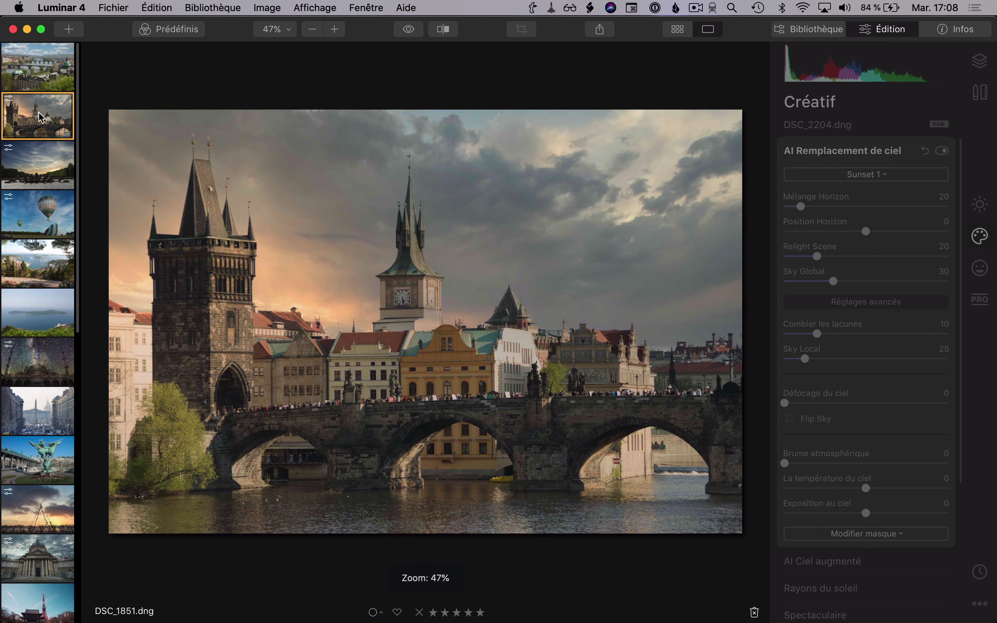